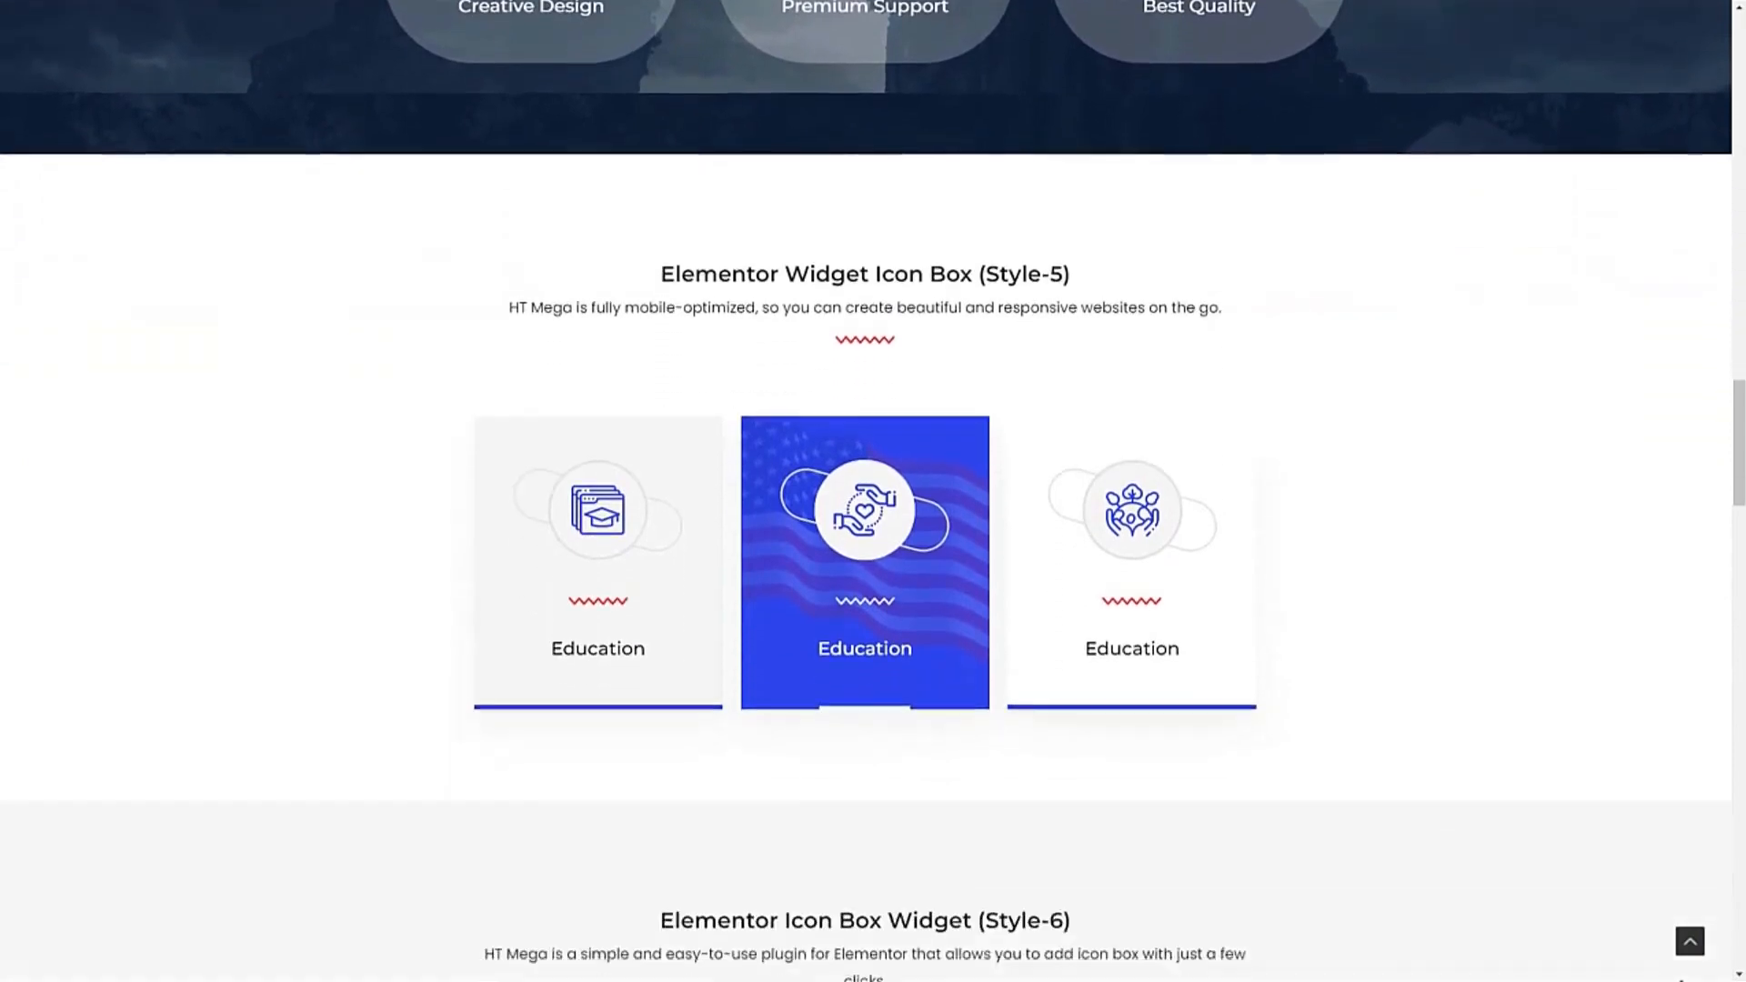
{"action": "scroll", "coordinate": [873, 491], "scroll_direction": "down", "scroll_amount": 10}
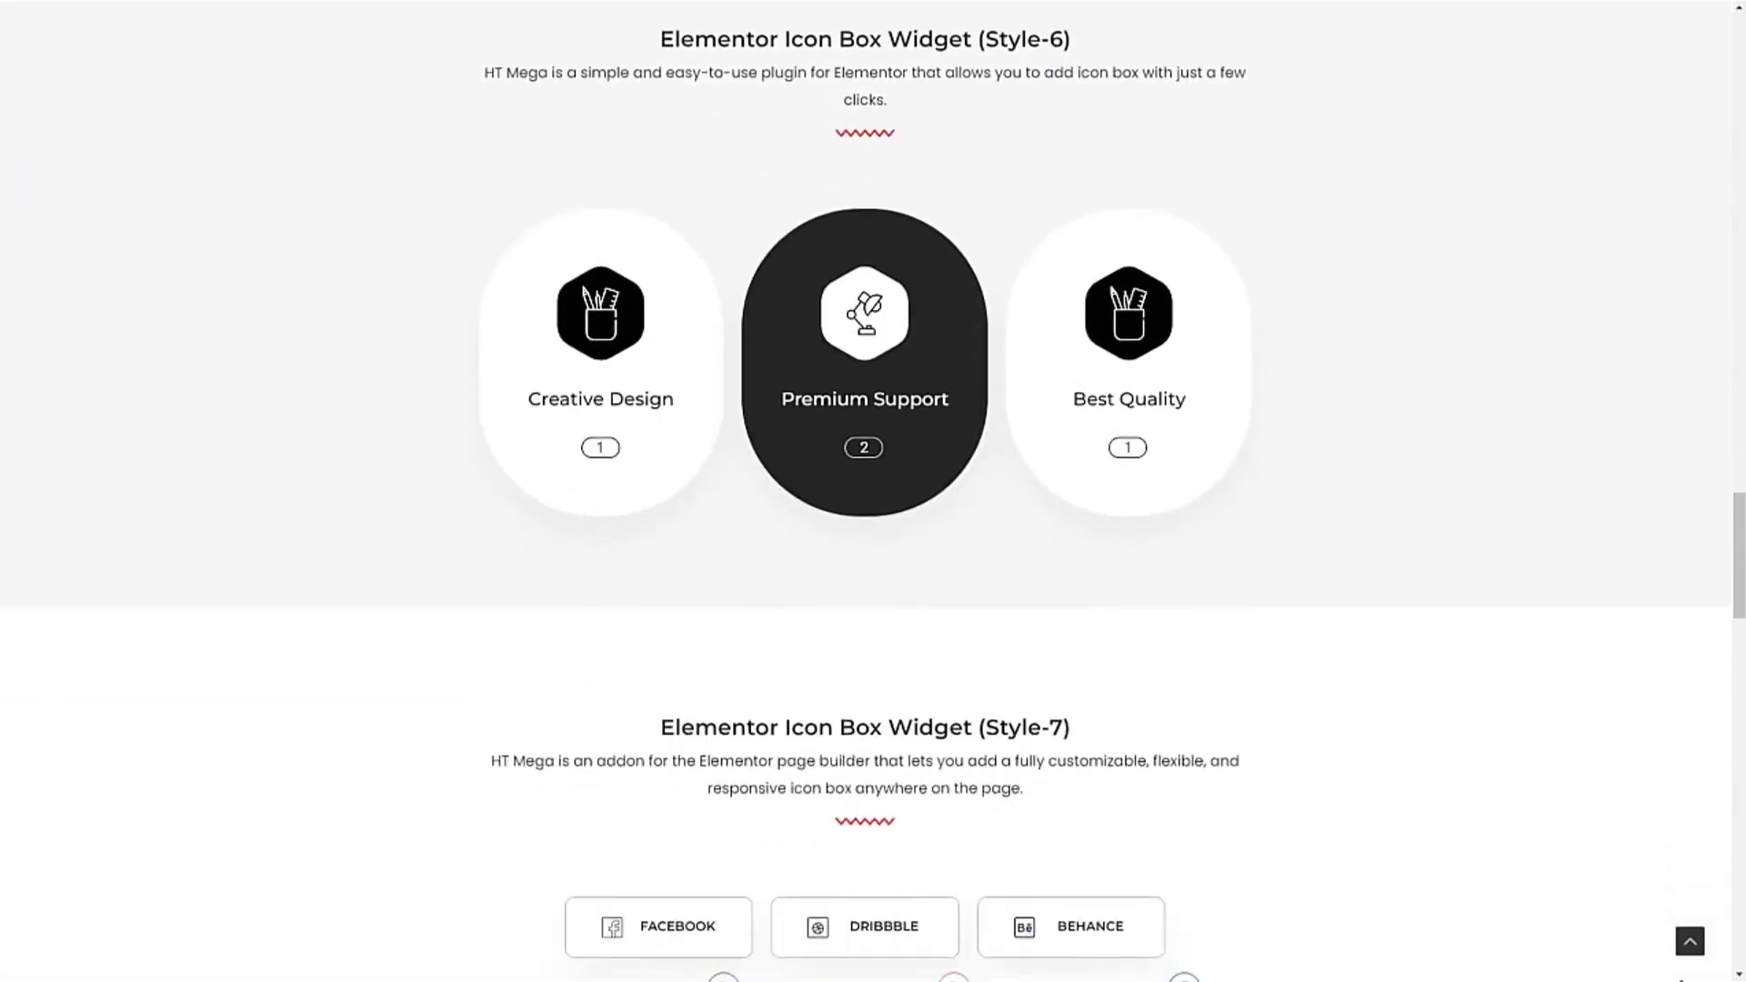
{"action": "scroll", "coordinate": [873, 492], "scroll_direction": "down", "scroll_amount": 1}
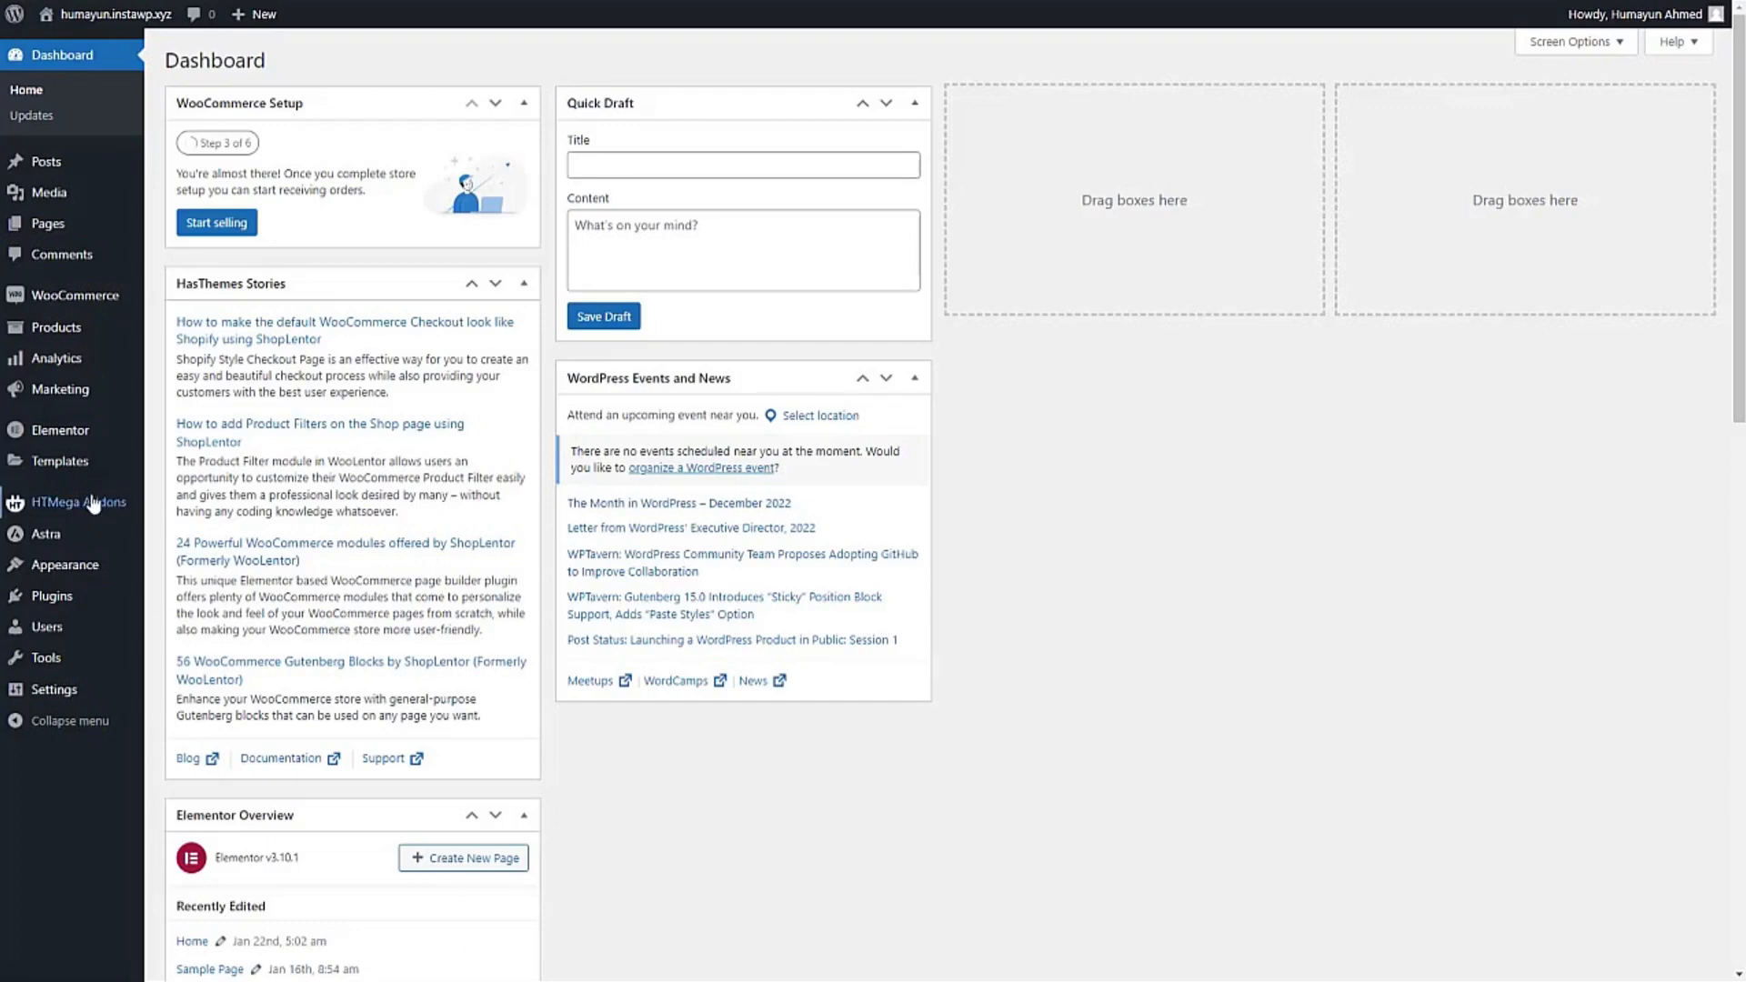
Step: Enable the Icon Box element in the HTMega Addons settings and save the settings
{"action": "mouse_move", "coordinate": [94, 503]}
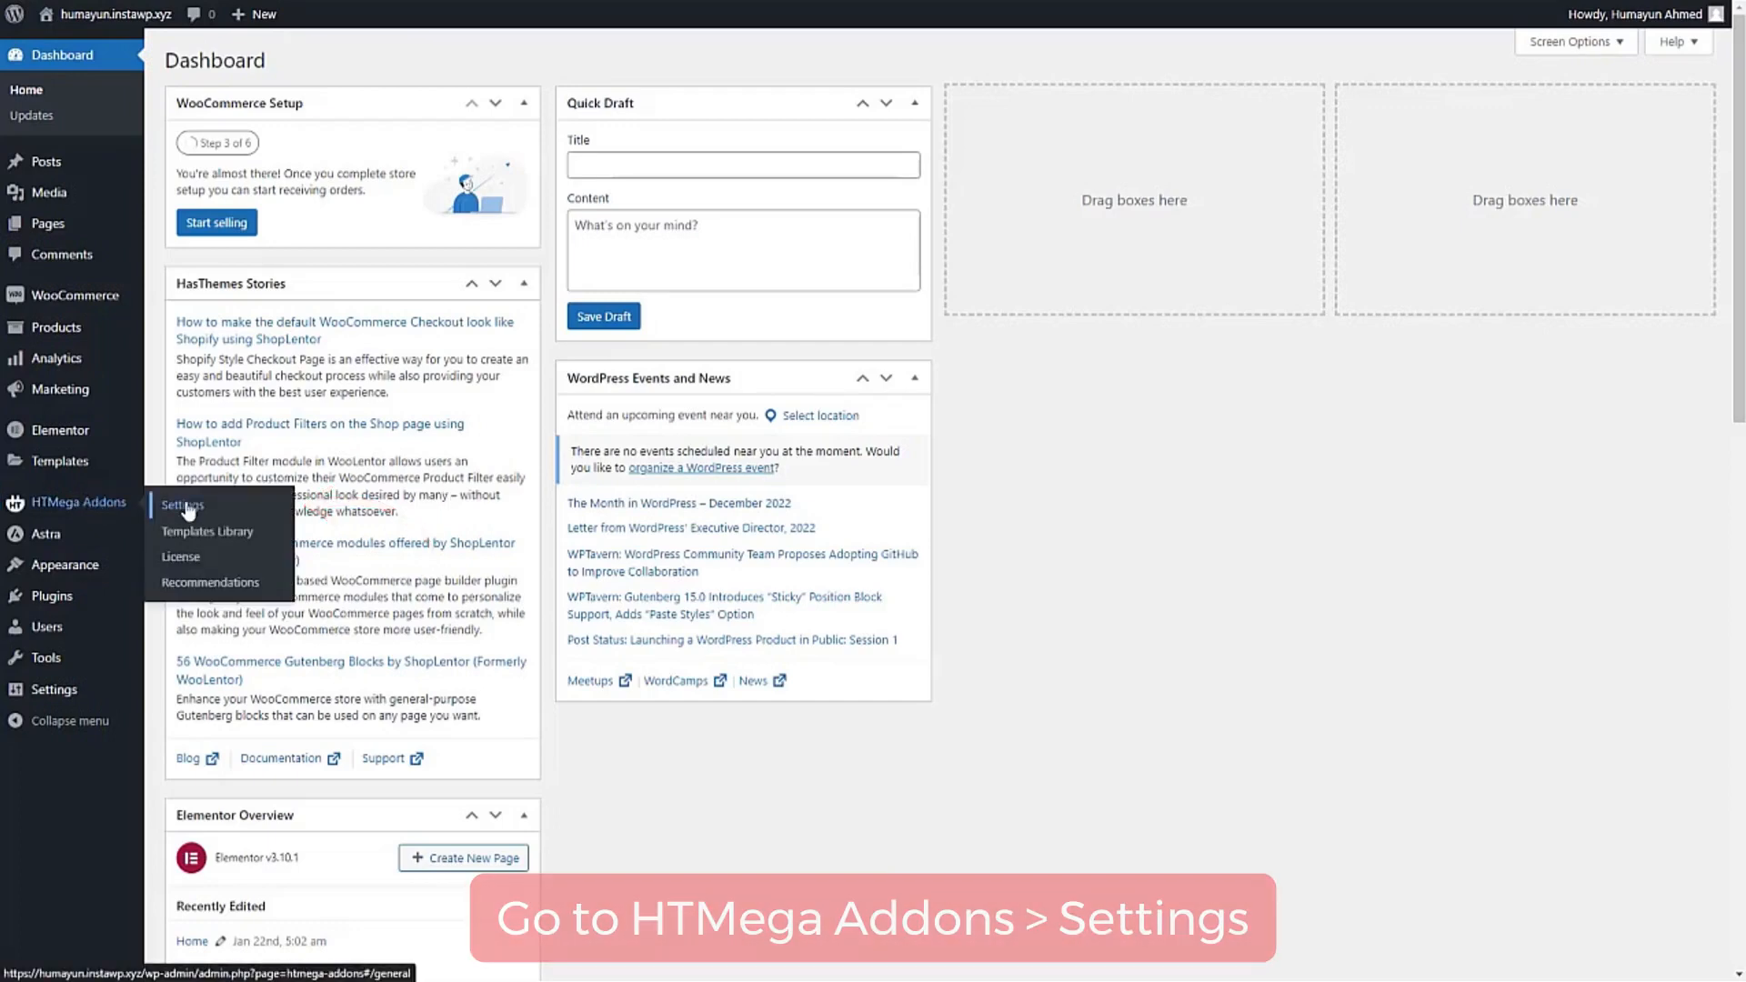
{"action": "left_click", "coordinate": [185, 508]}
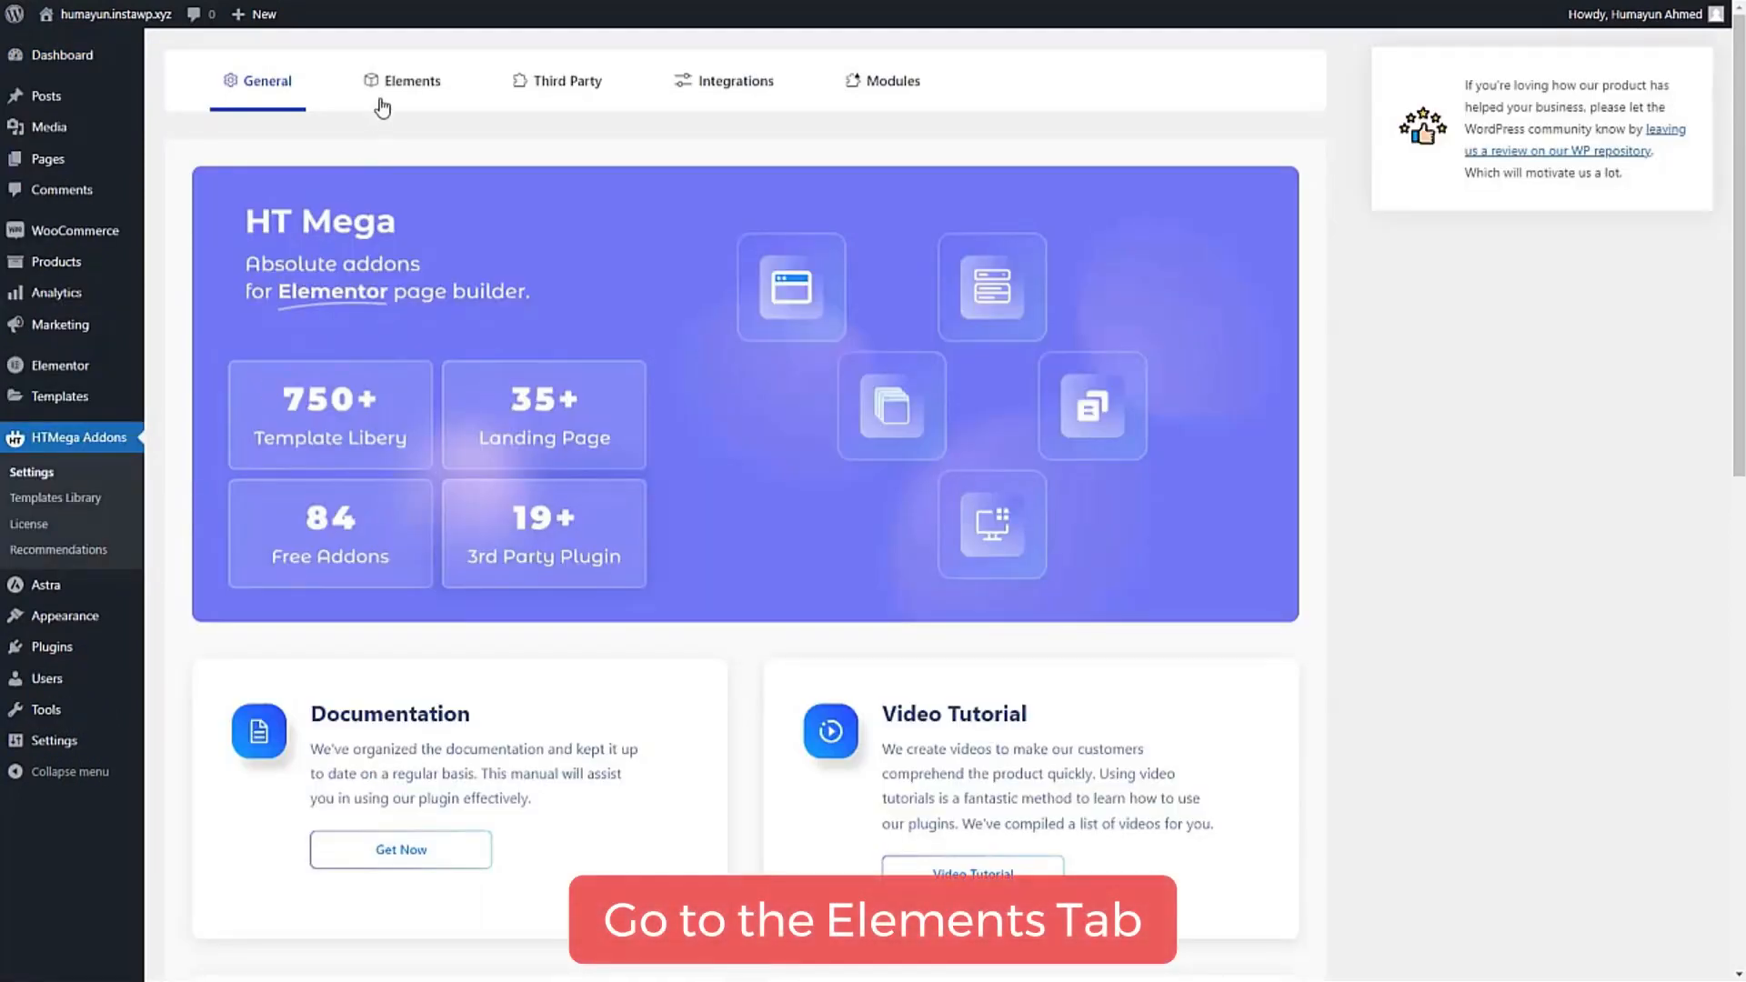
{"action": "left_click", "coordinate": [400, 83]}
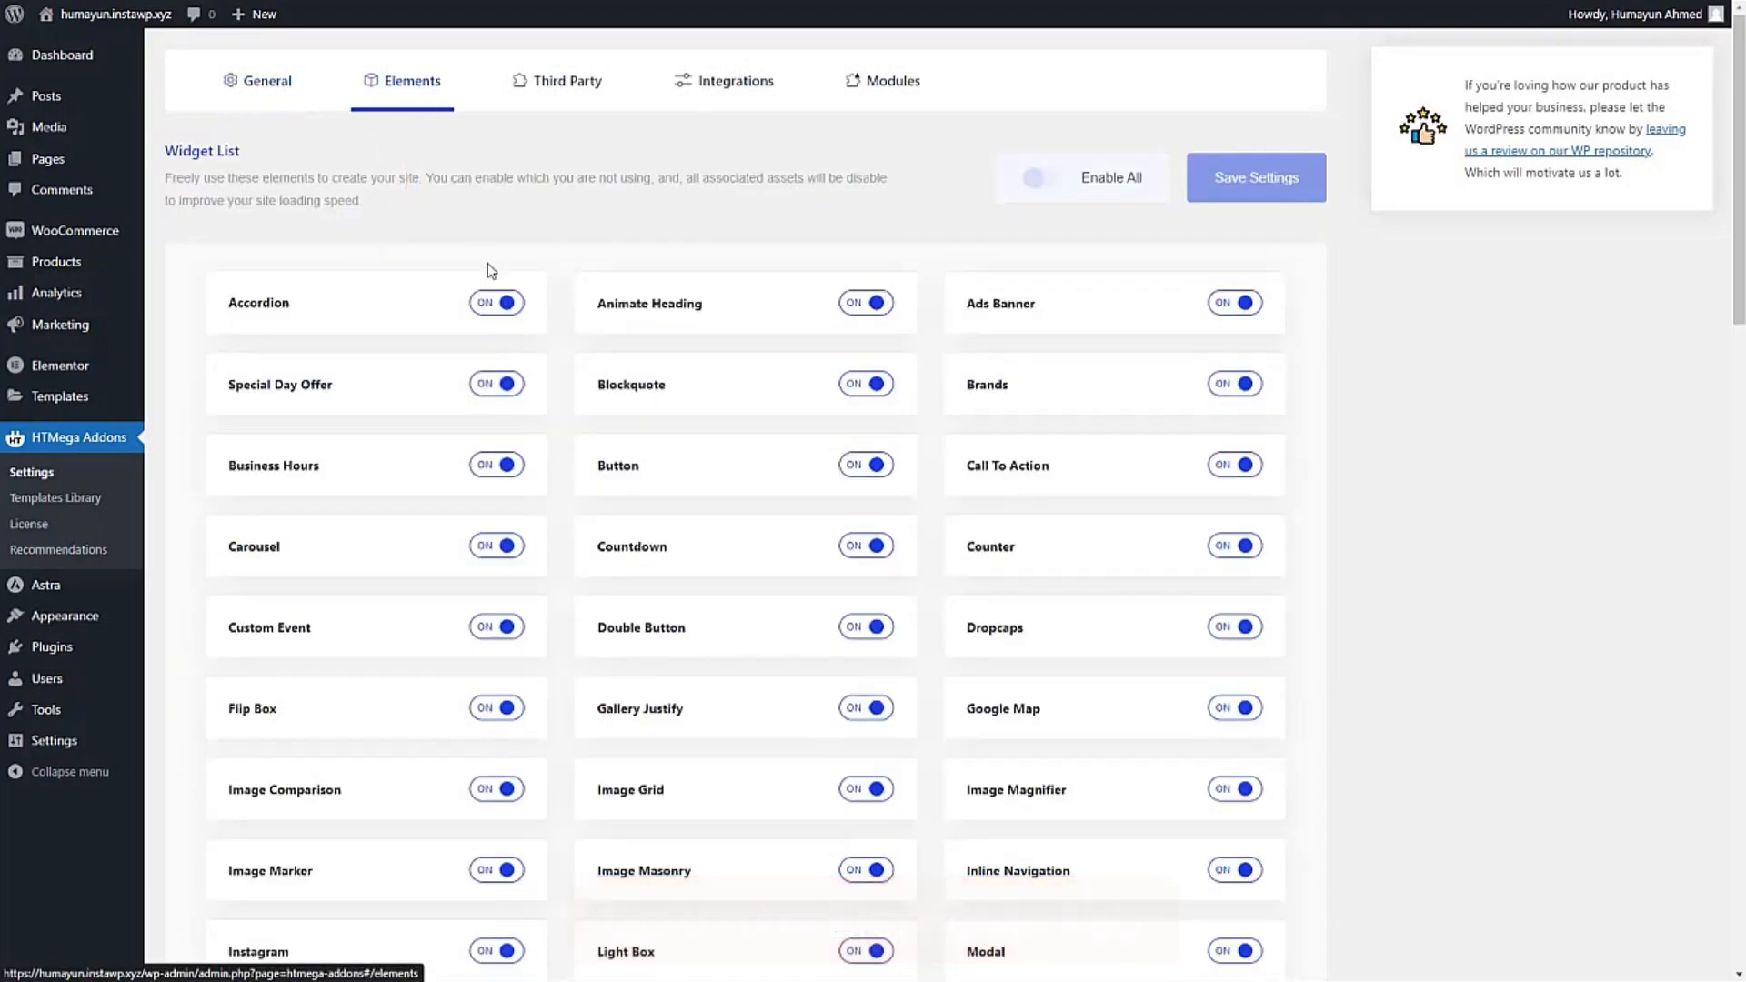
{"action": "scroll", "coordinate": [555, 473], "scroll_direction": "down", "scroll_amount": 15}
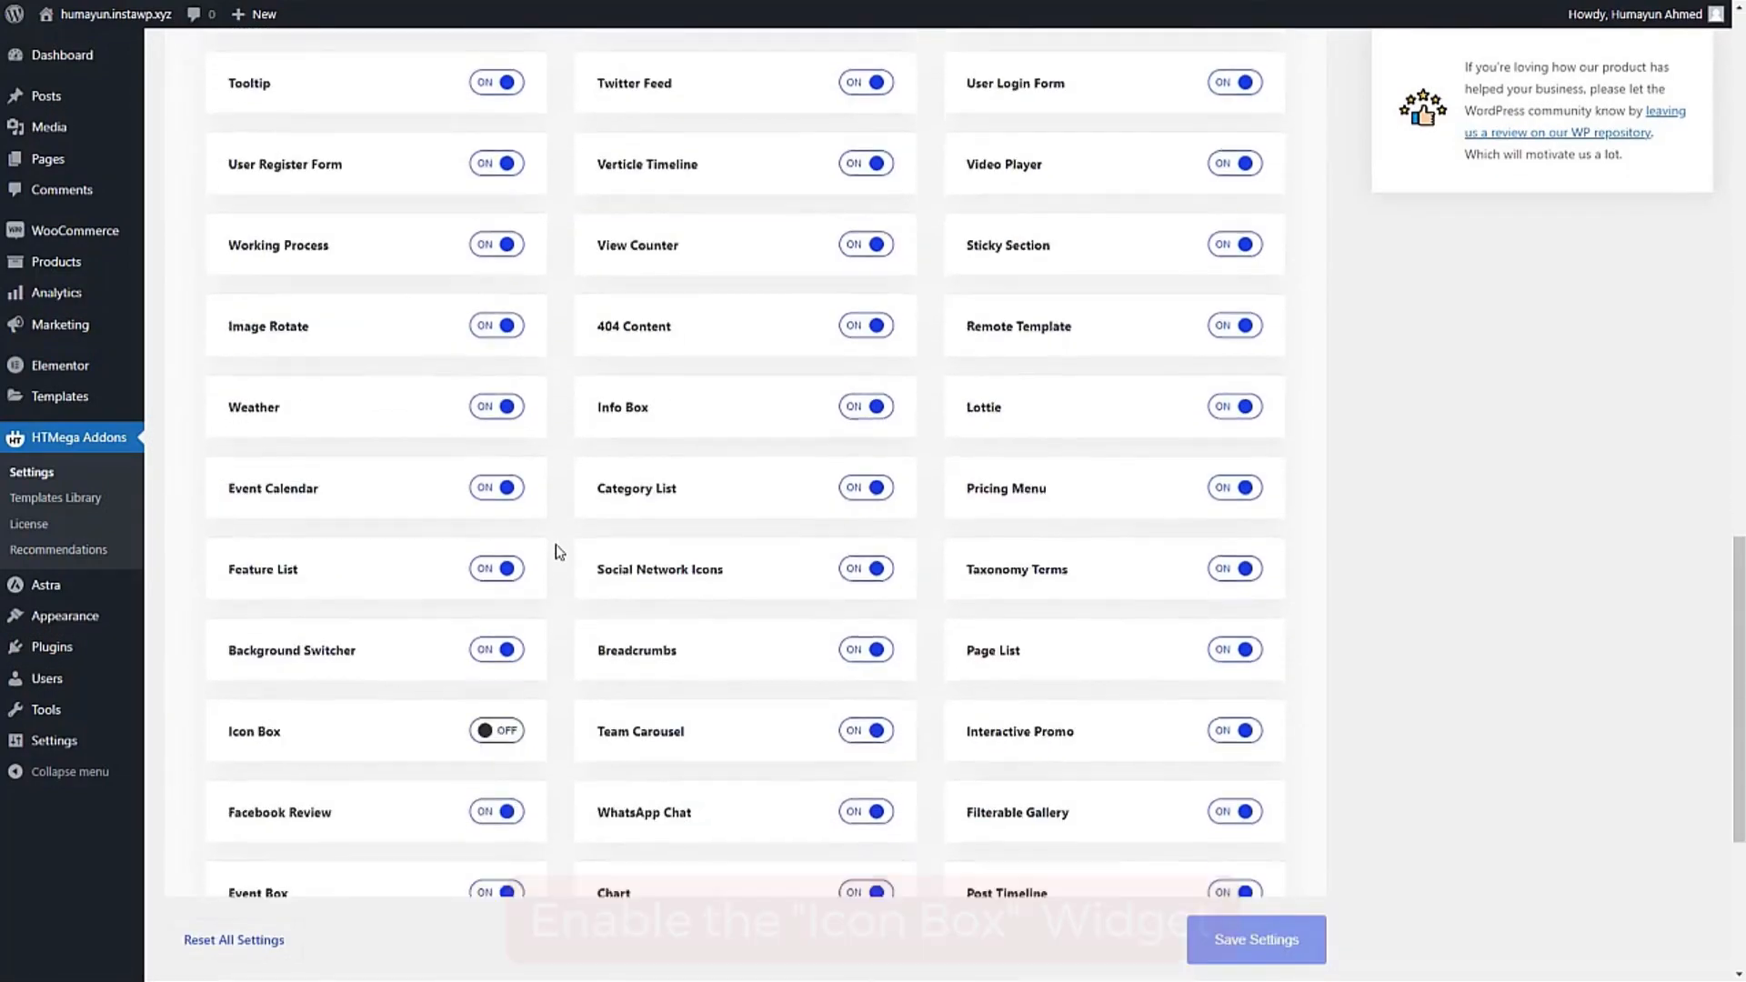
{"action": "scroll", "coordinate": [560, 552], "scroll_direction": "down", "scroll_amount": 3}
{"action": "left_click", "coordinate": [509, 438]}
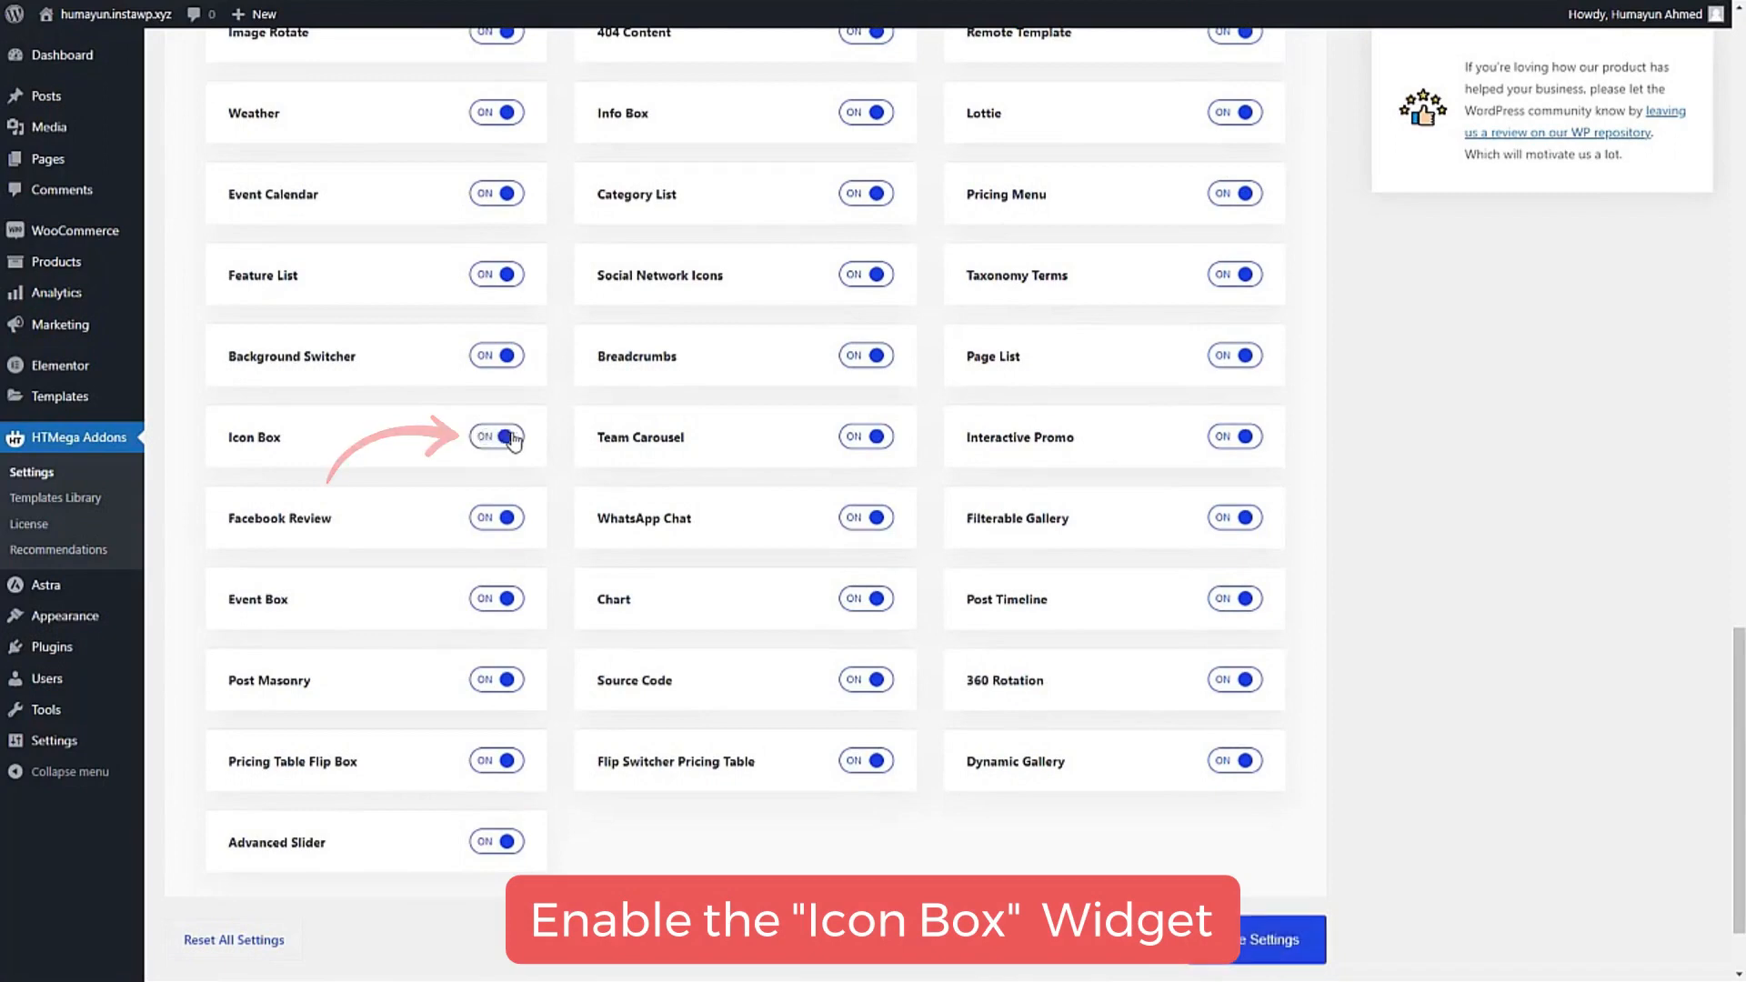
{"action": "left_click", "coordinate": [1274, 942]}
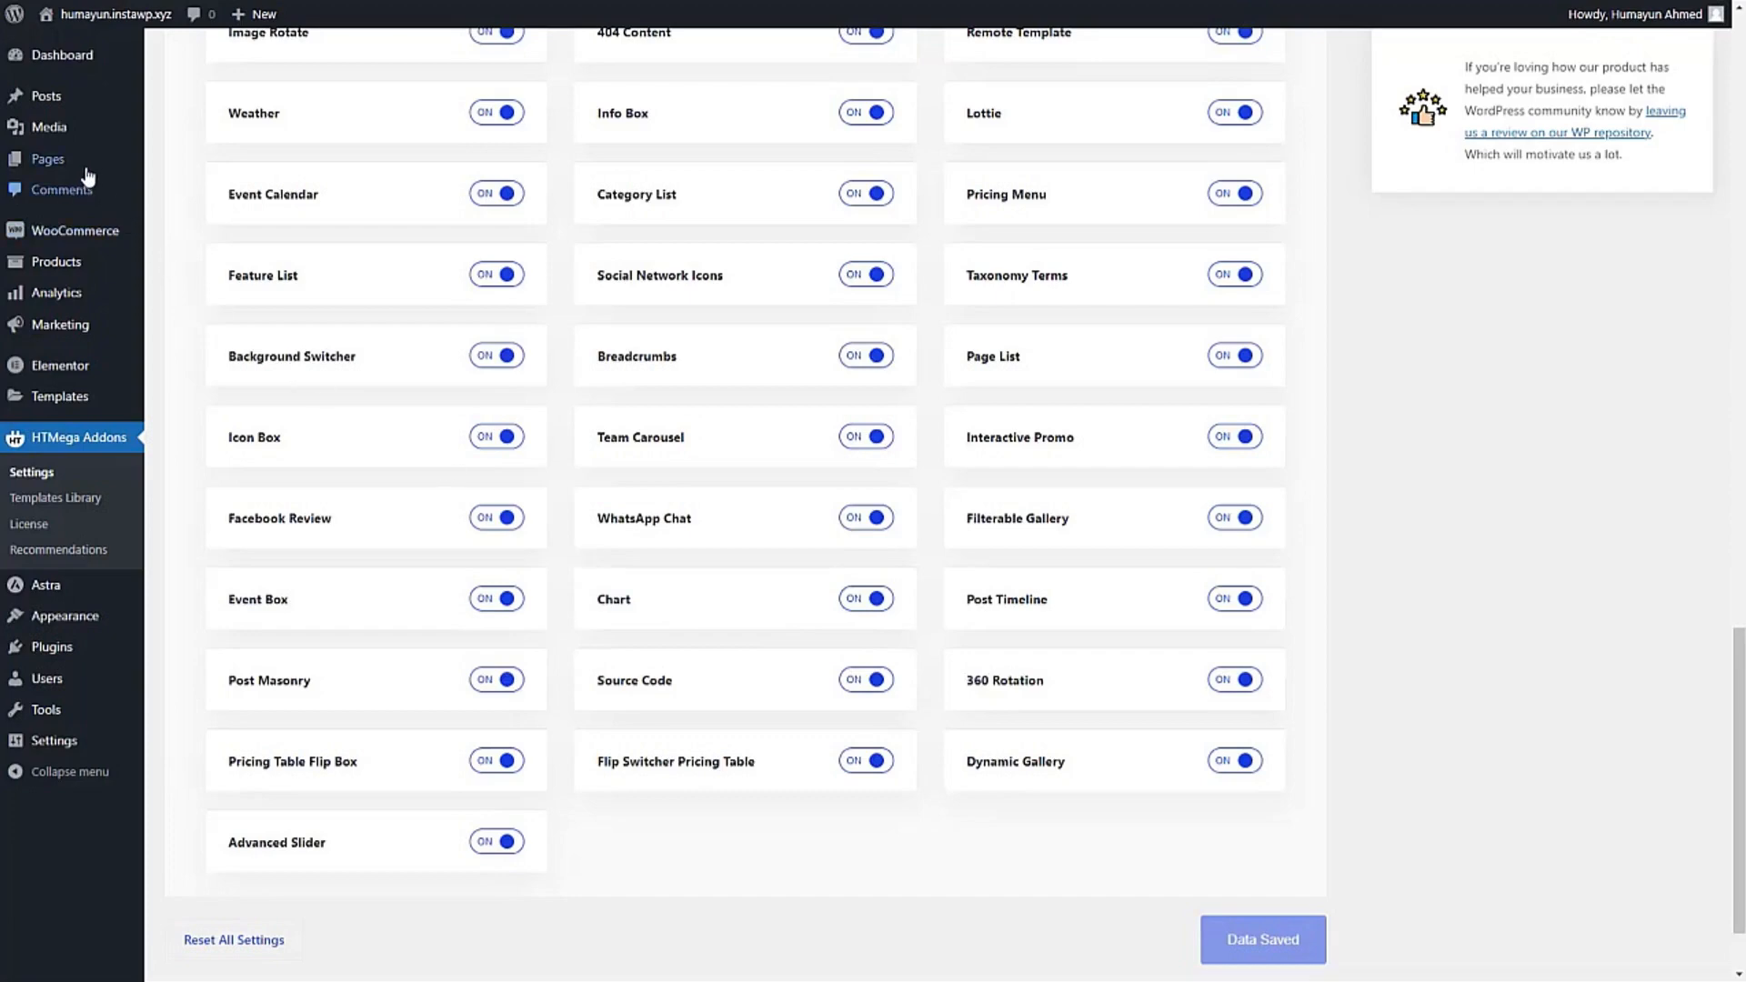
Step: Open the Home page from the list of all pages for editing with Elementor
{"action": "mouse_move", "coordinate": [78, 160]}
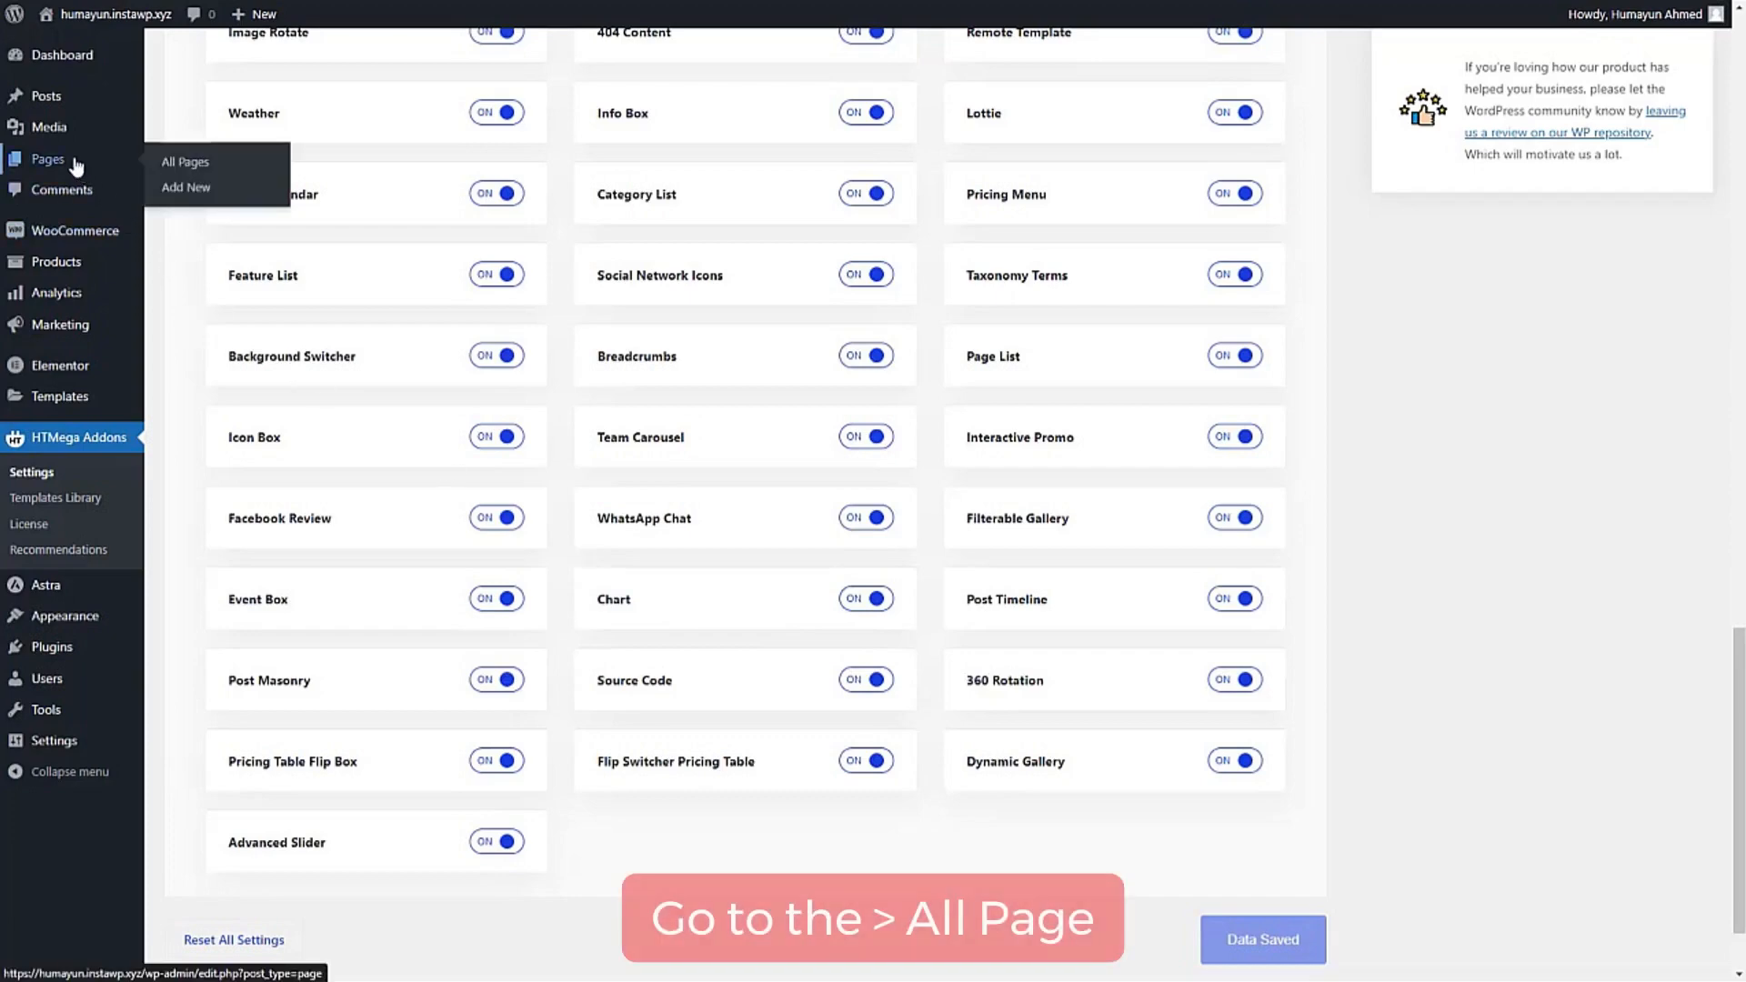
{"action": "left_click", "coordinate": [194, 163]}
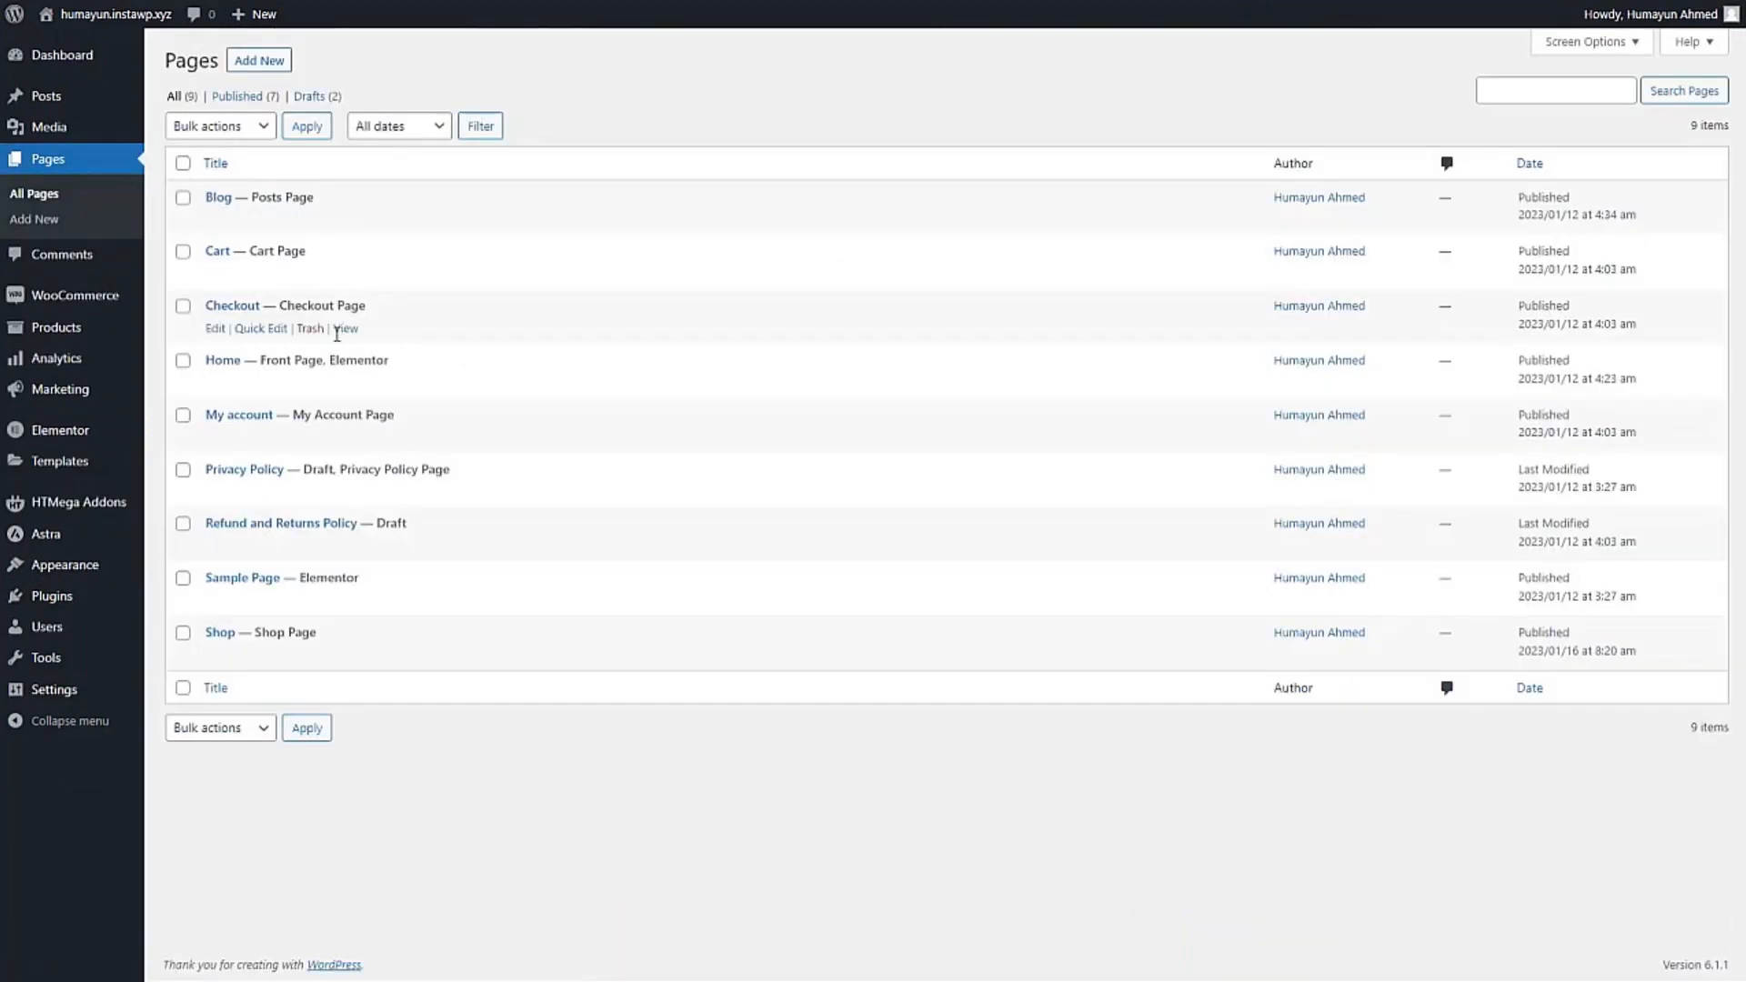
{"action": "left_click", "coordinate": [414, 383]}
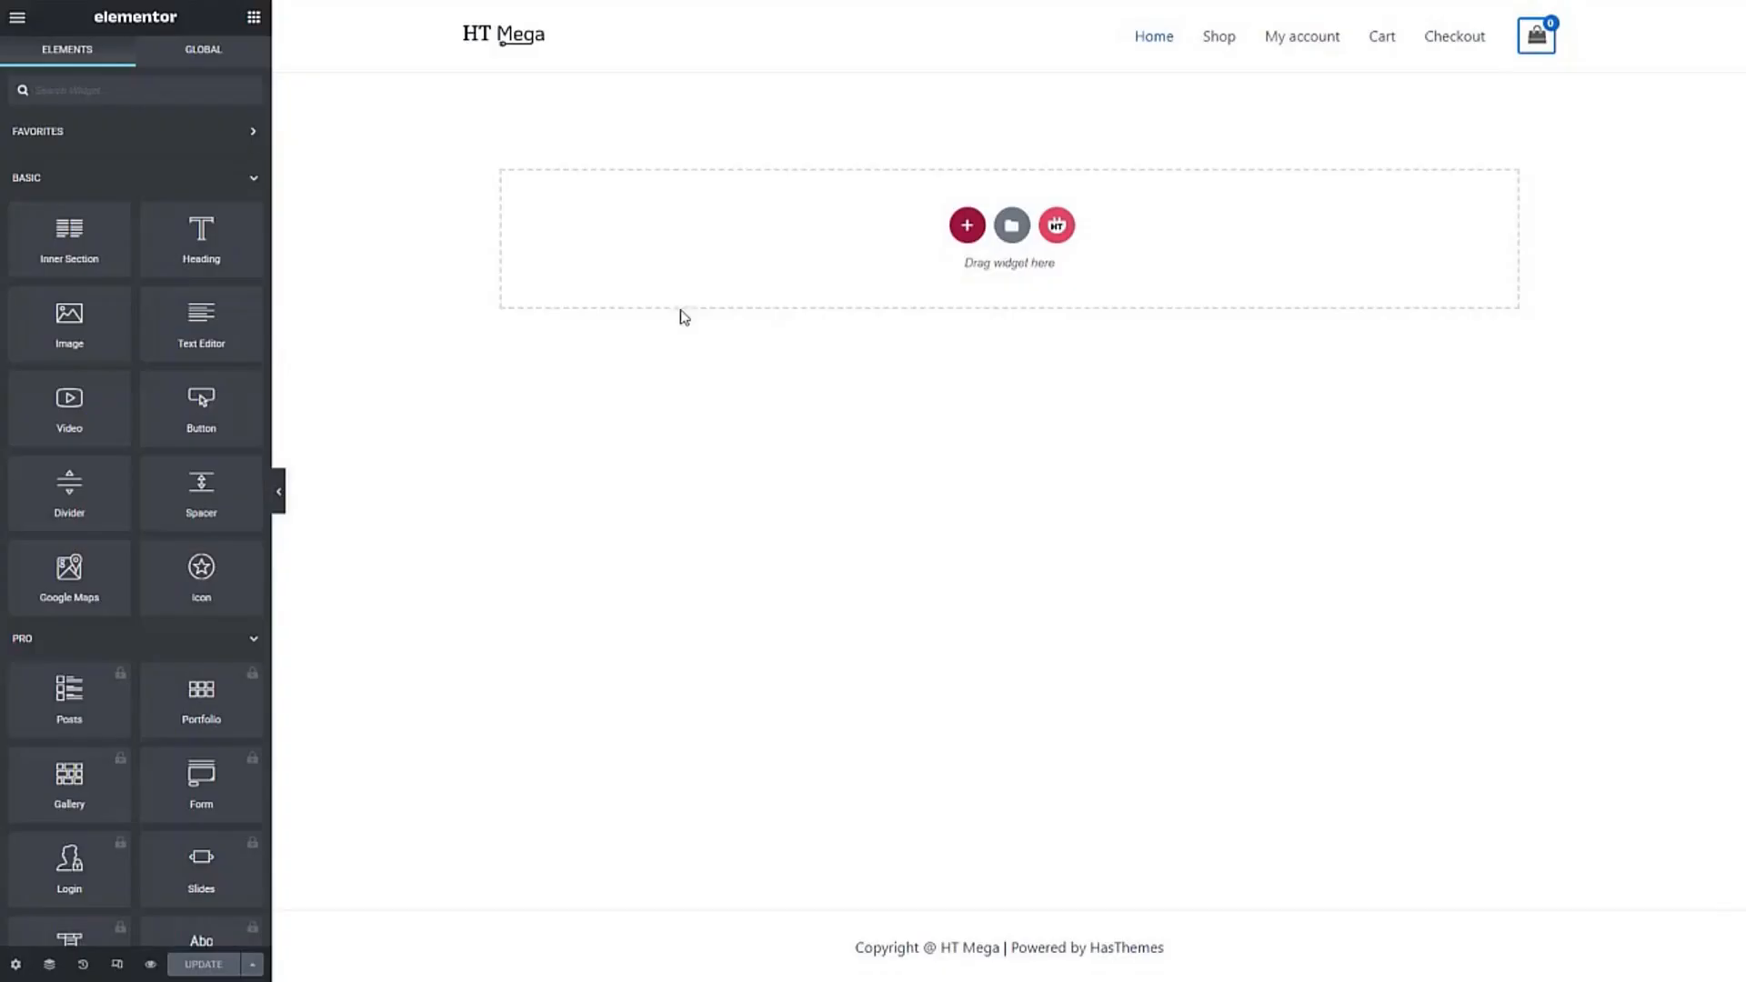
Step: Add a section with three equal columns and set its margin to 30 px top and 50 px bottom, with the sides unlinked
{"action": "left_click", "coordinate": [967, 225]}
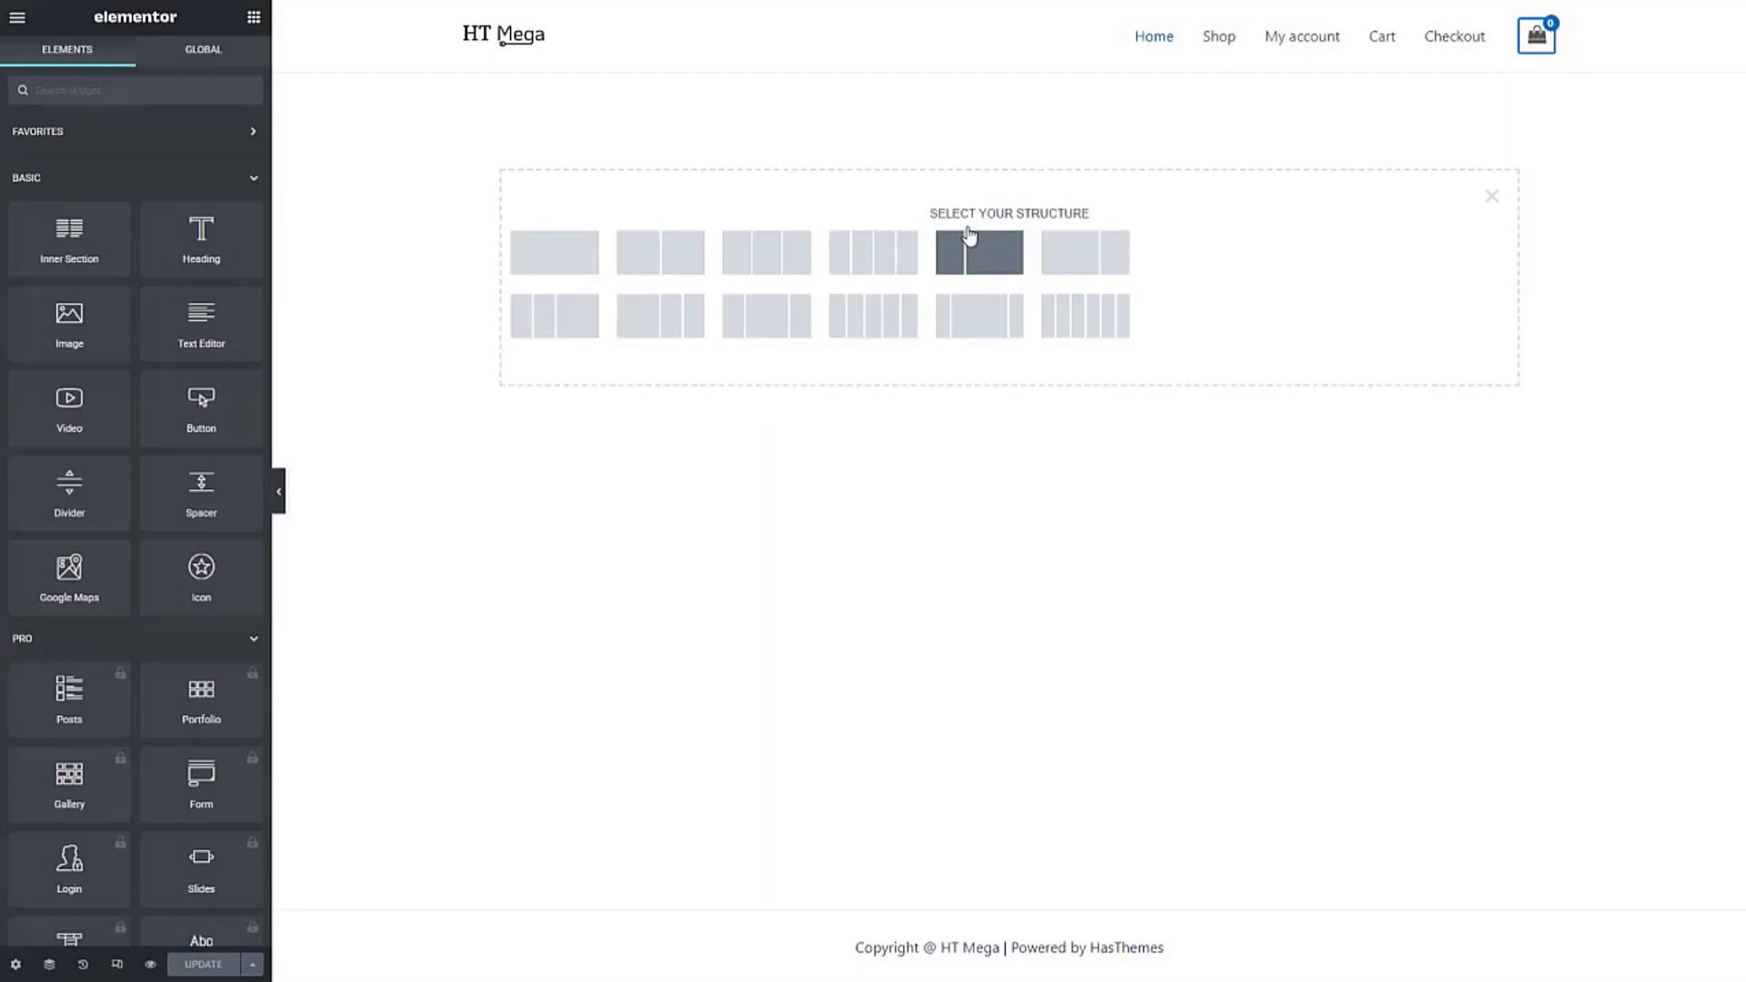
{"action": "left_click", "coordinate": [756, 261]}
{"action": "left_click", "coordinate": [227, 61]}
{"action": "left_click", "coordinate": [145, 178]}
{"action": "type", "text": "50"}
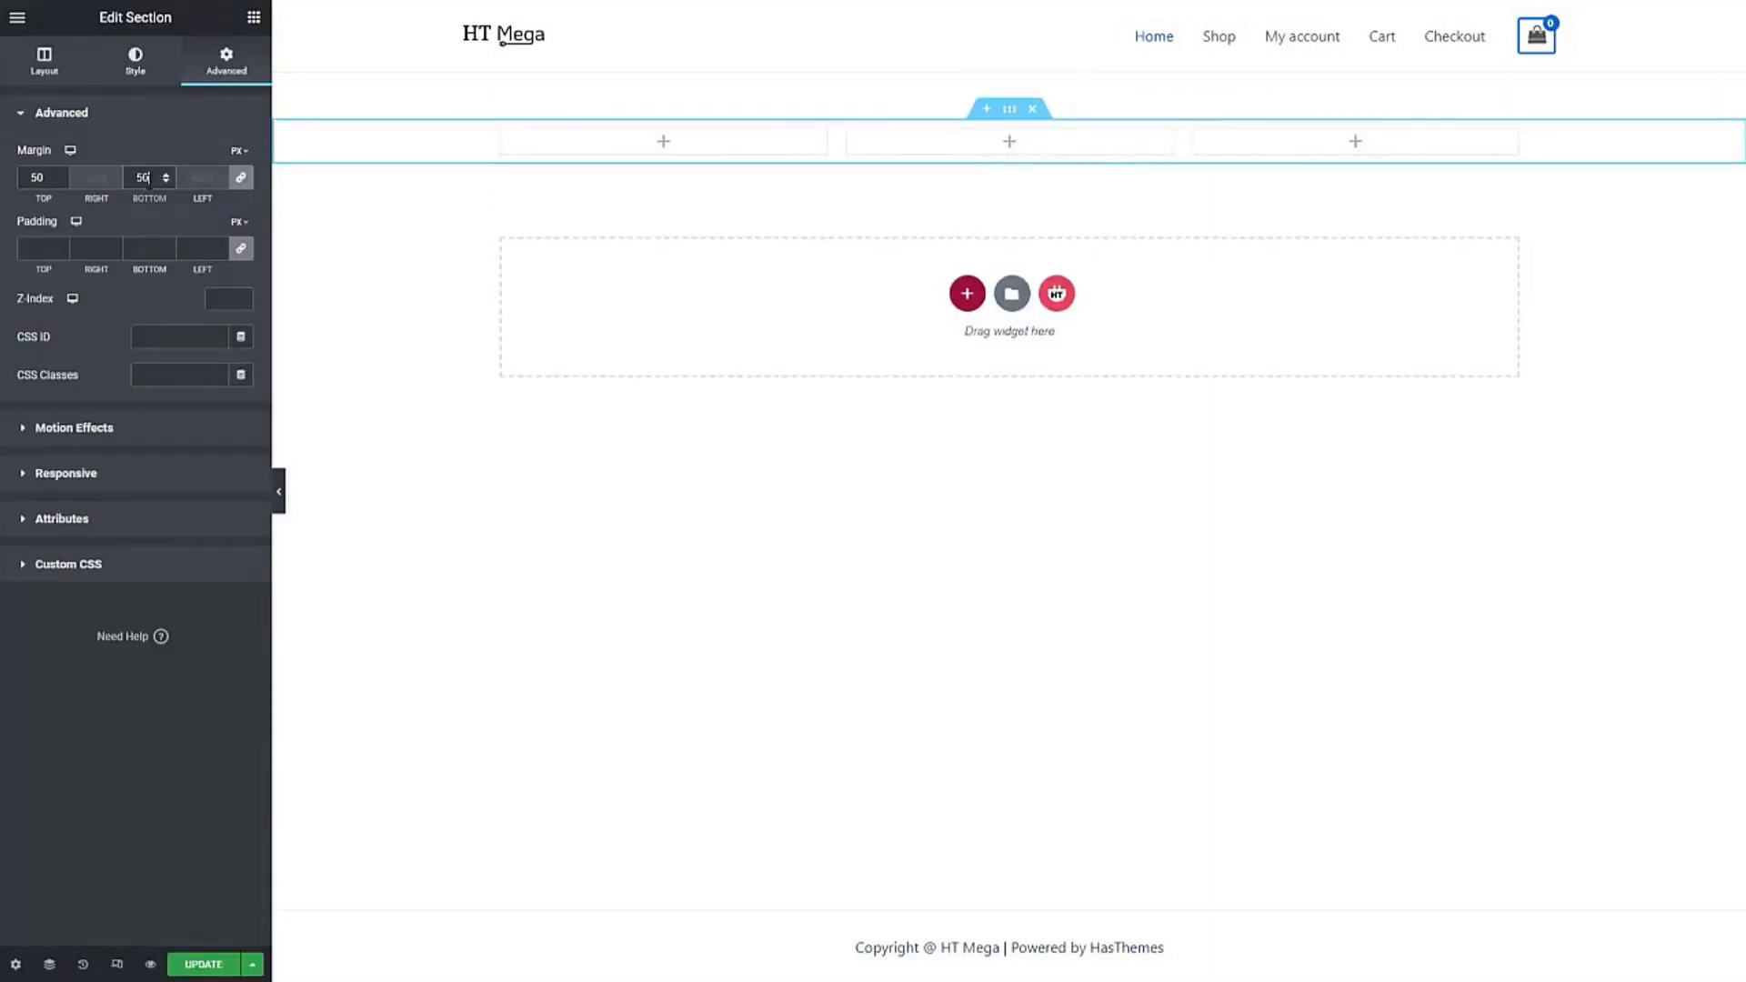
{"action": "left_click", "coordinate": [241, 179]}
{"action": "double_click", "coordinate": [36, 178]}
{"action": "type", "text": "30"}
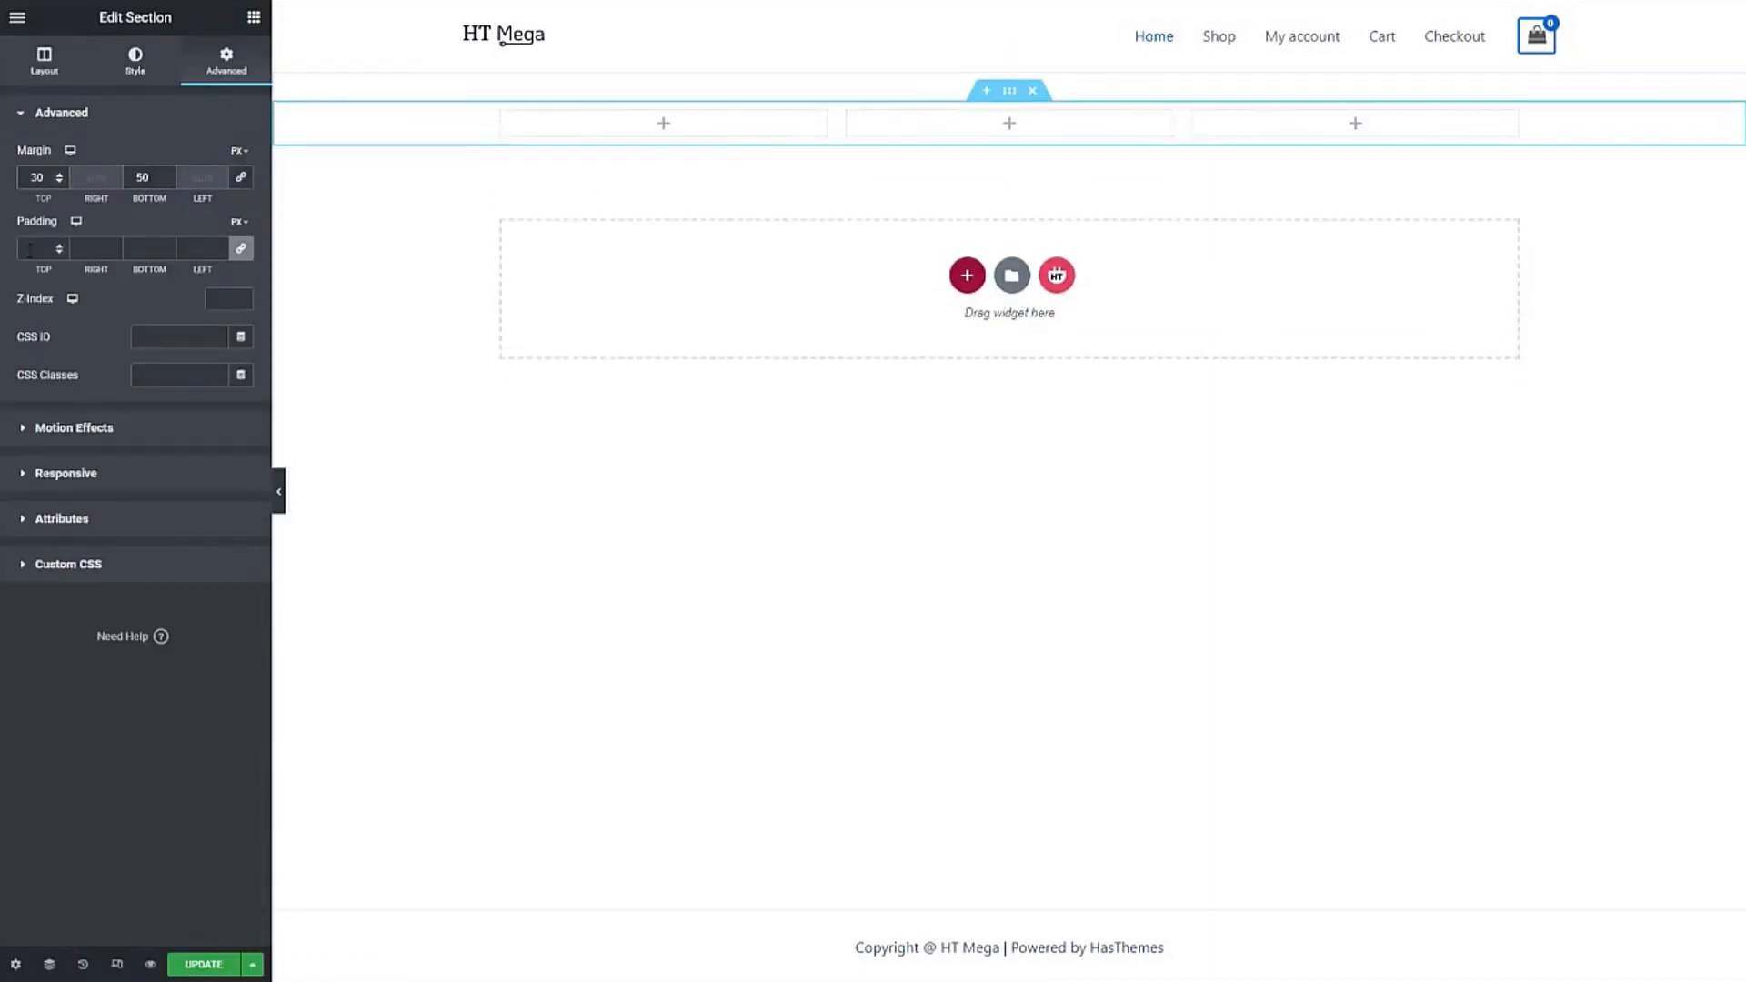
Step: Find the HT Mega Icon Box widget by searching for "Icon Box" and place it in the section's first column
{"action": "left_click", "coordinate": [665, 130]}
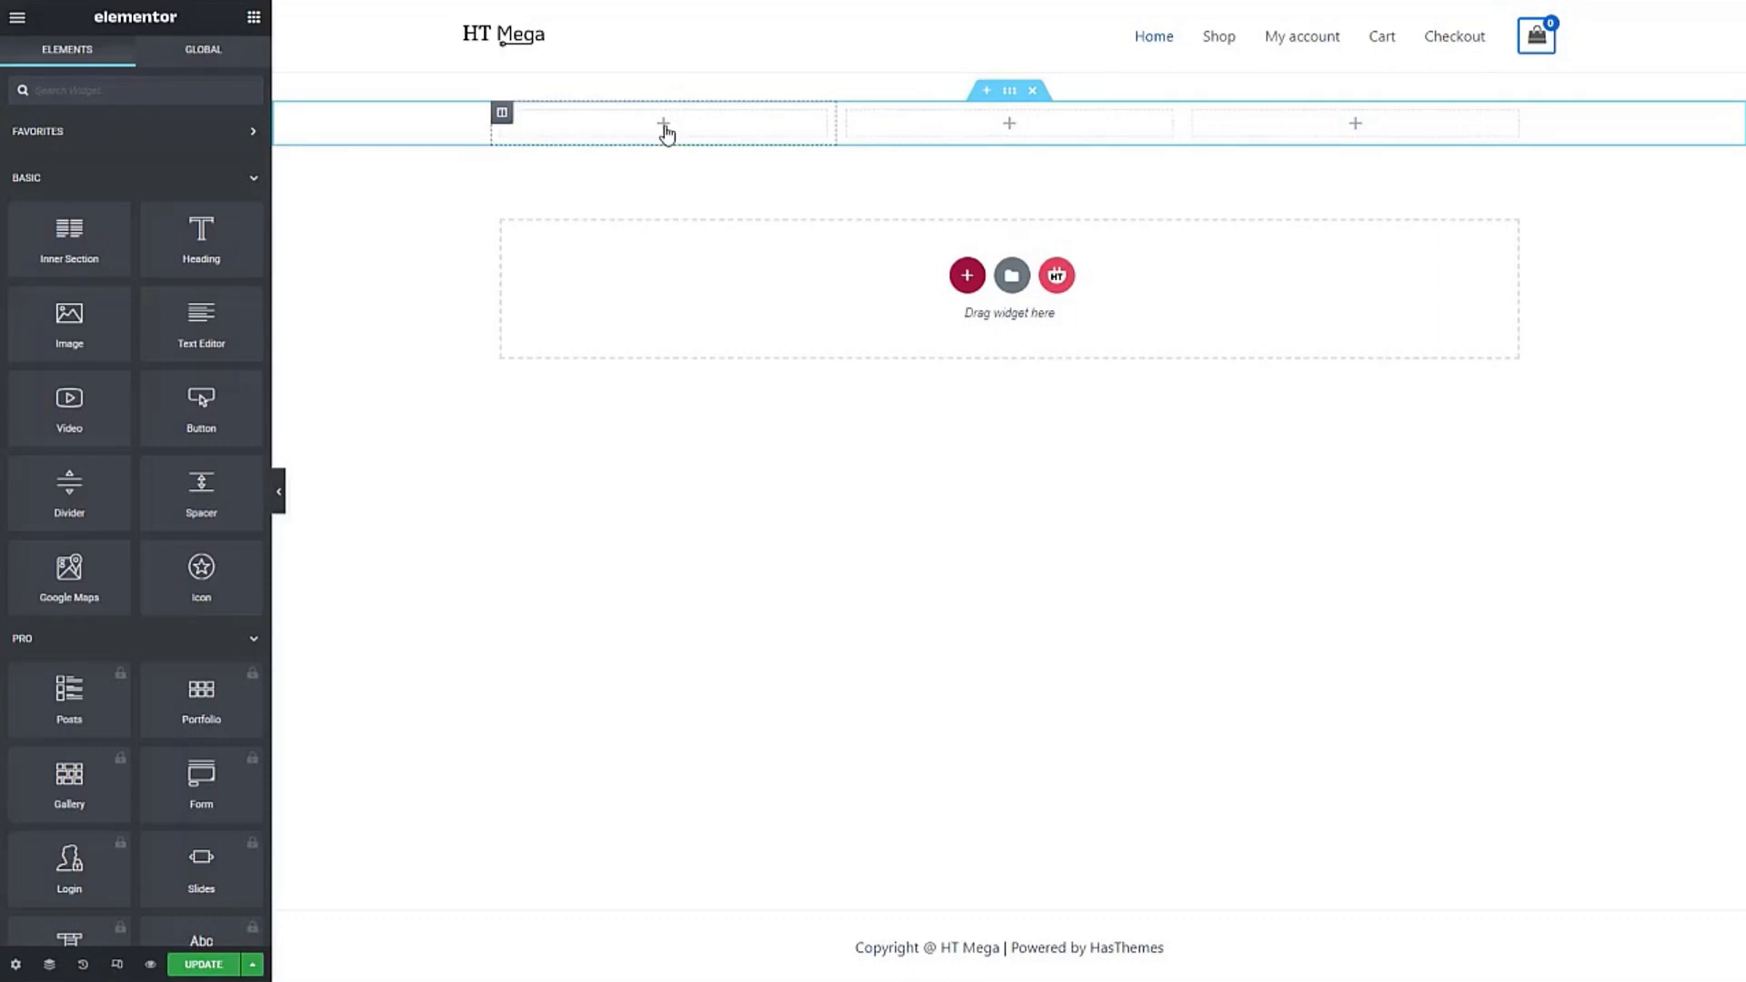
{"action": "left_click", "coordinate": [176, 91]}
{"action": "type", "text": "ico"}
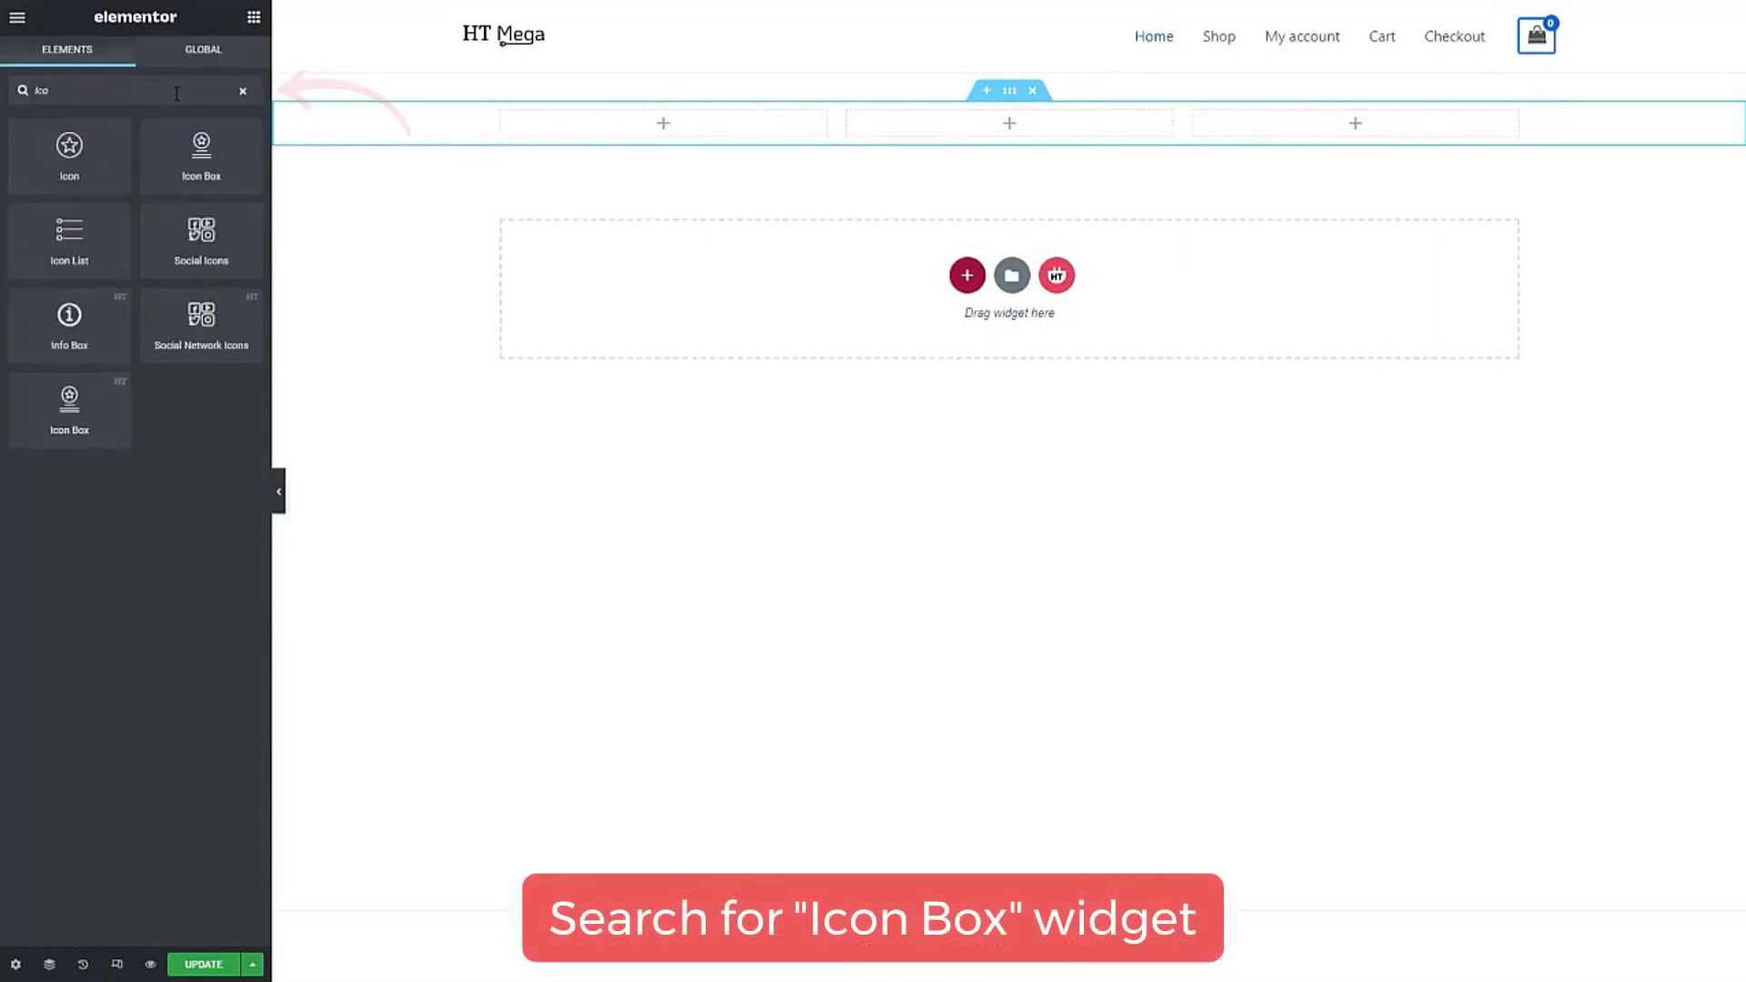
{"action": "type", "text": "n Box"}
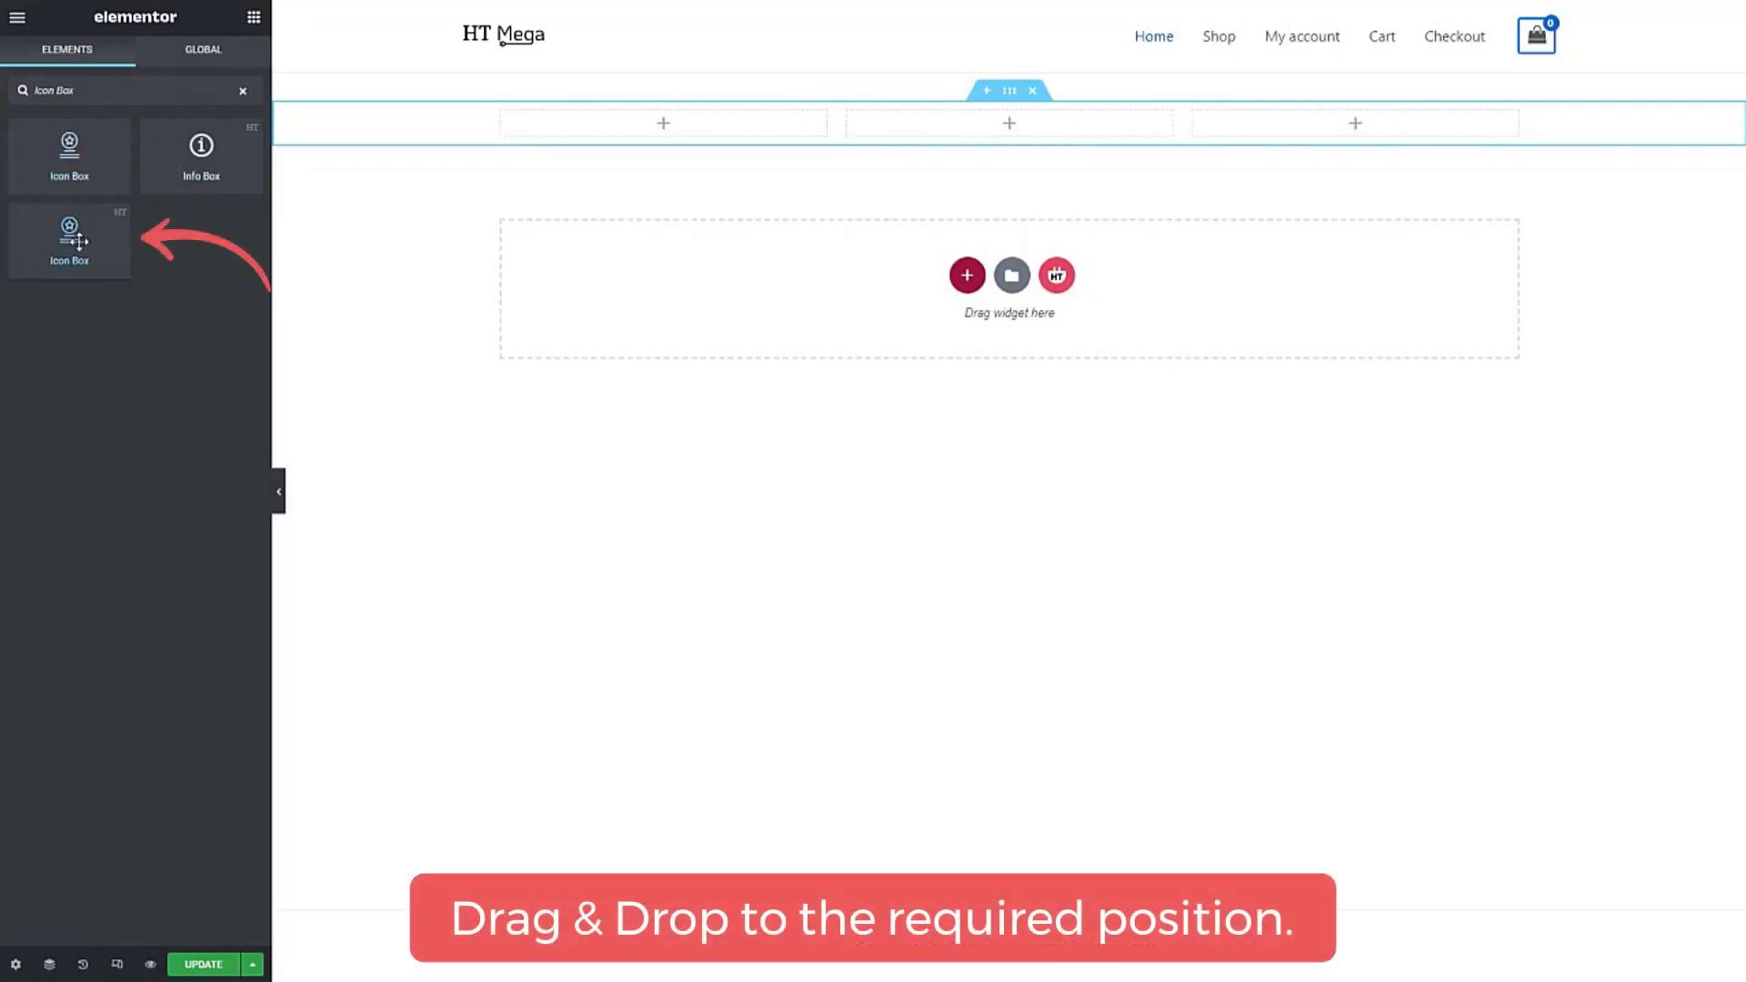
{"action": "left_click_drag", "start_coordinate": [69, 235], "coordinate": [642, 127]}
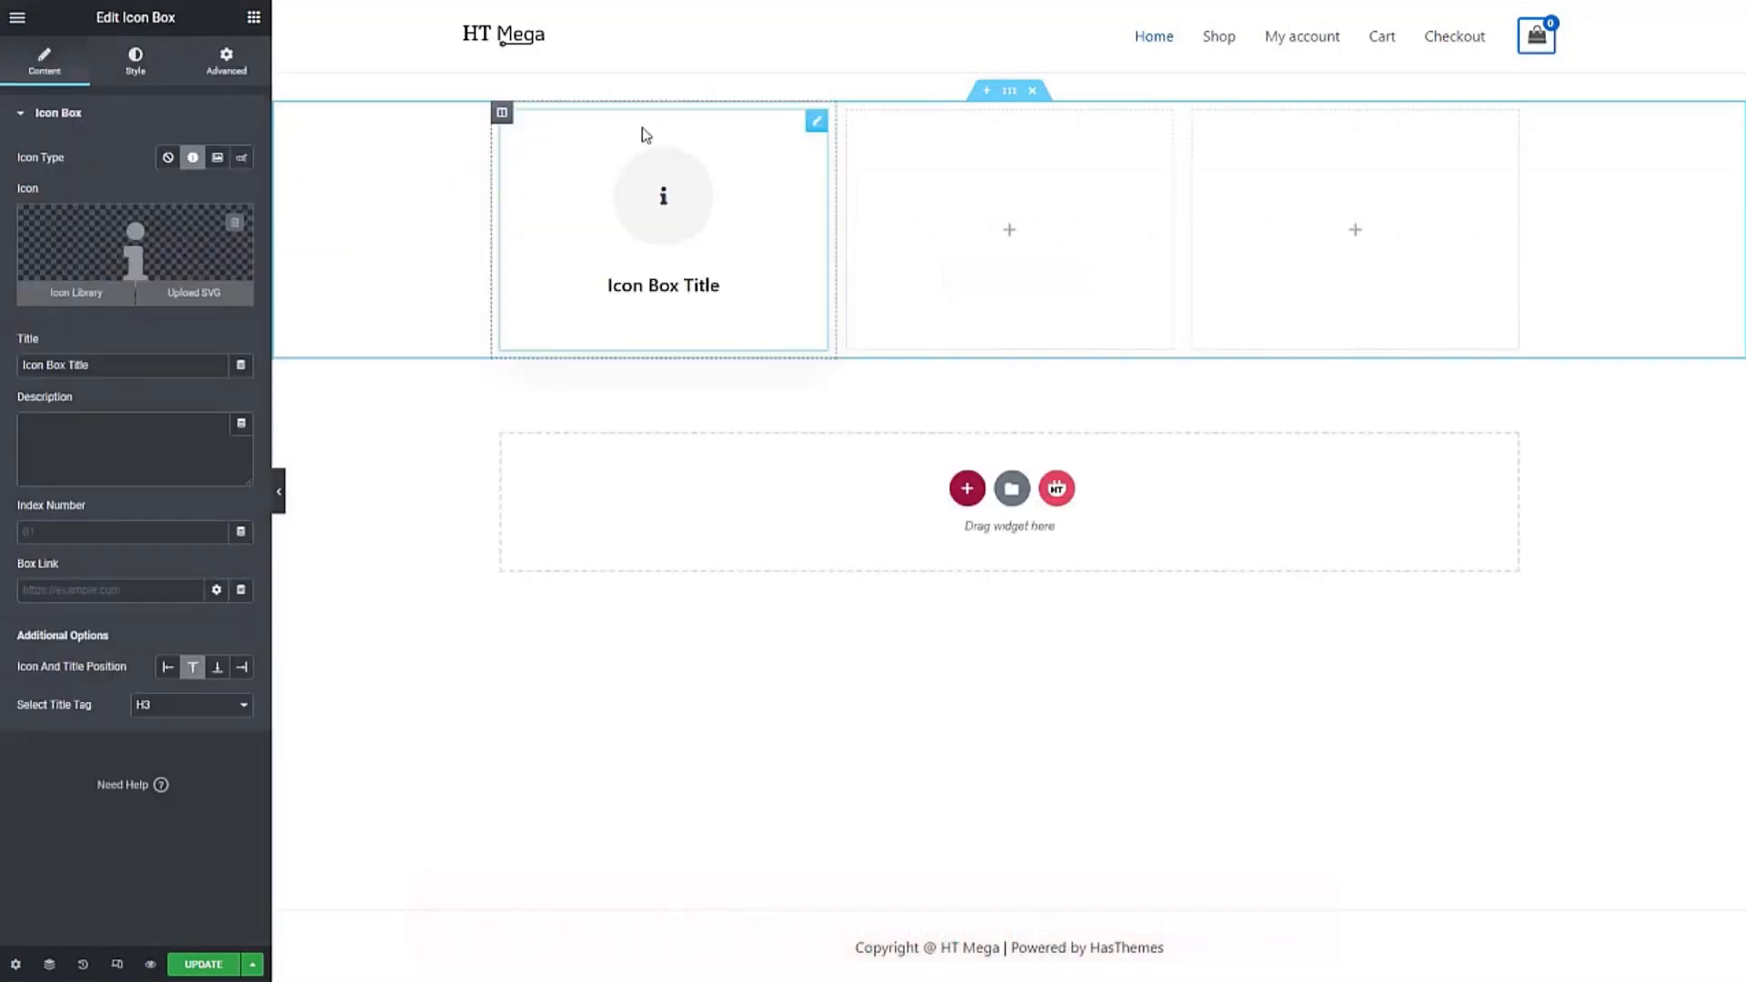
Step: Set the icon box's icon type to image and insert the blue pencil-holder picture img-1-1.png from the media library
{"action": "left_click", "coordinate": [217, 159]}
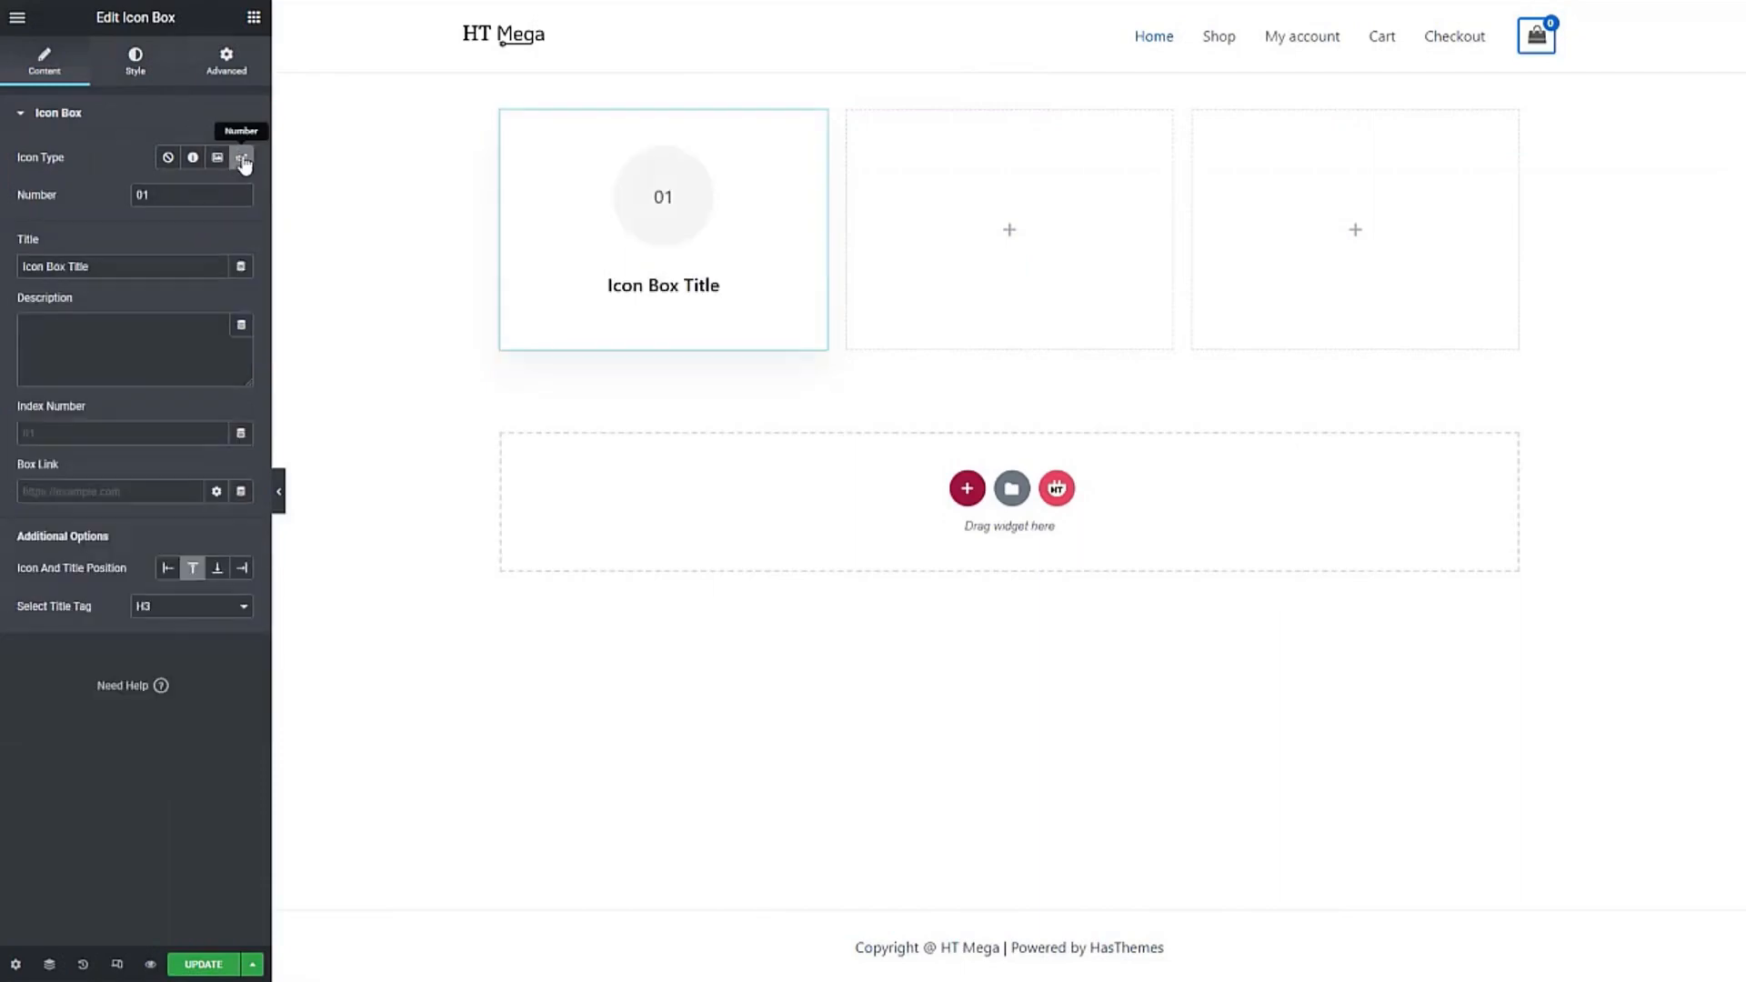
{"action": "left_click", "coordinate": [217, 159]}
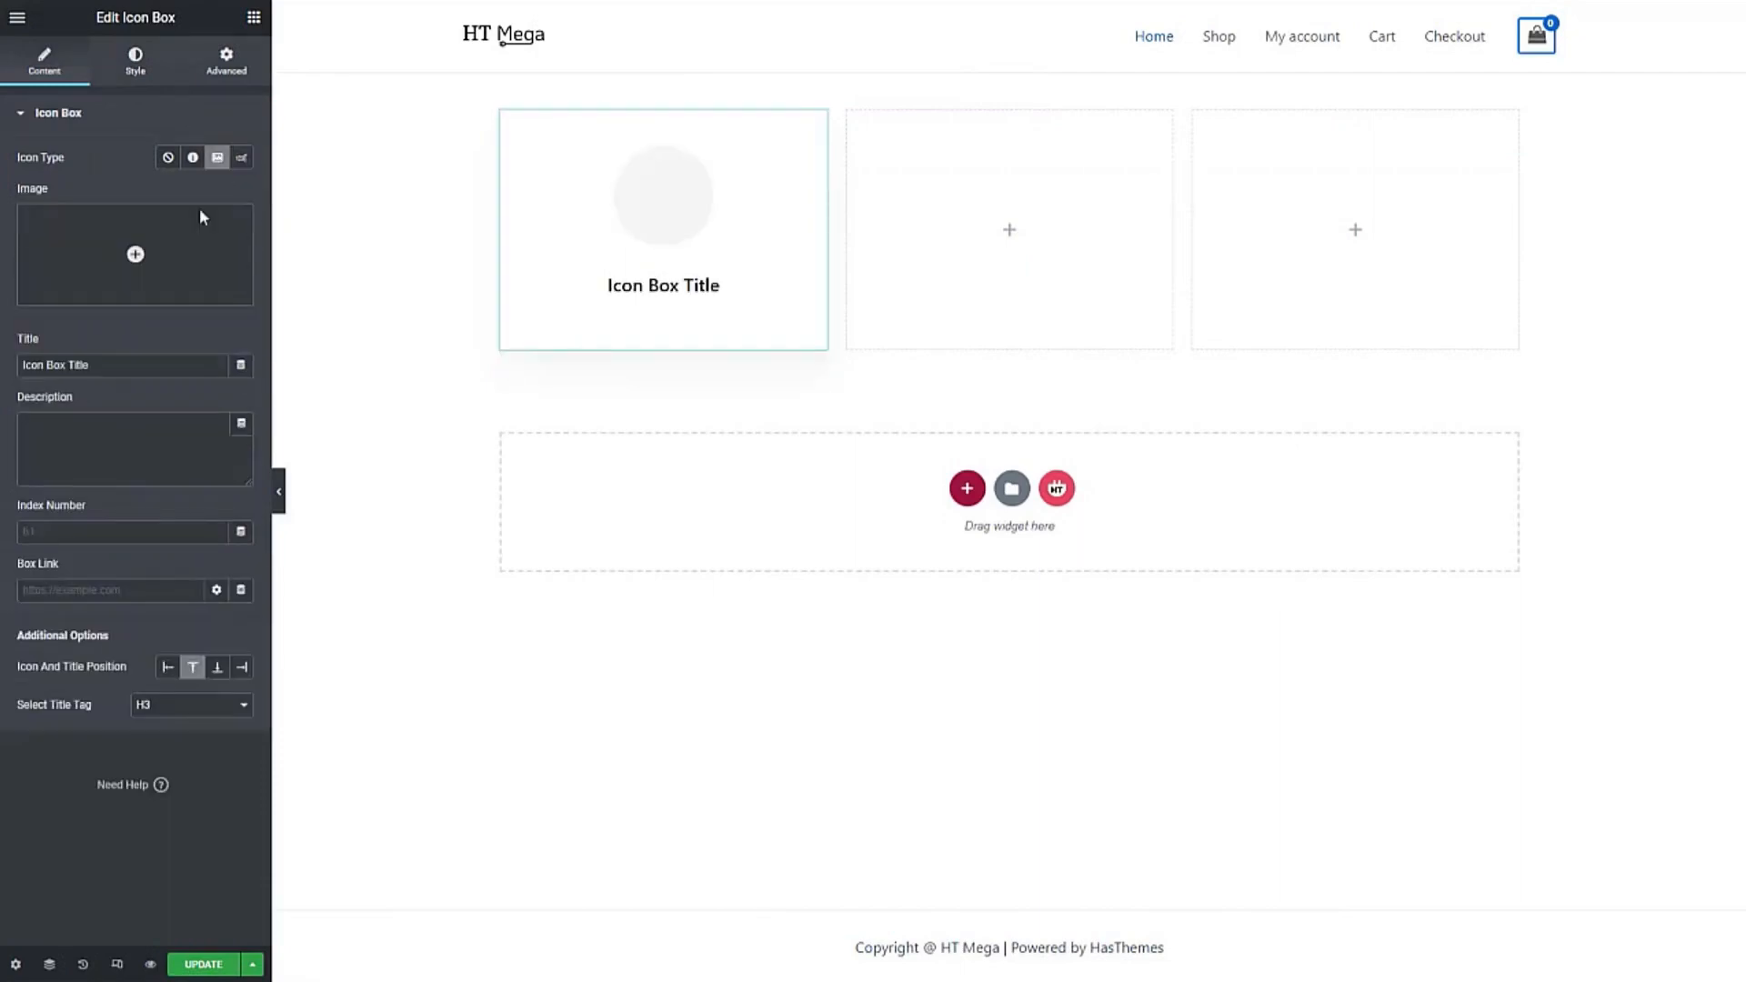
{"action": "left_click", "coordinate": [145, 304]}
{"action": "left_click", "coordinate": [528, 244]}
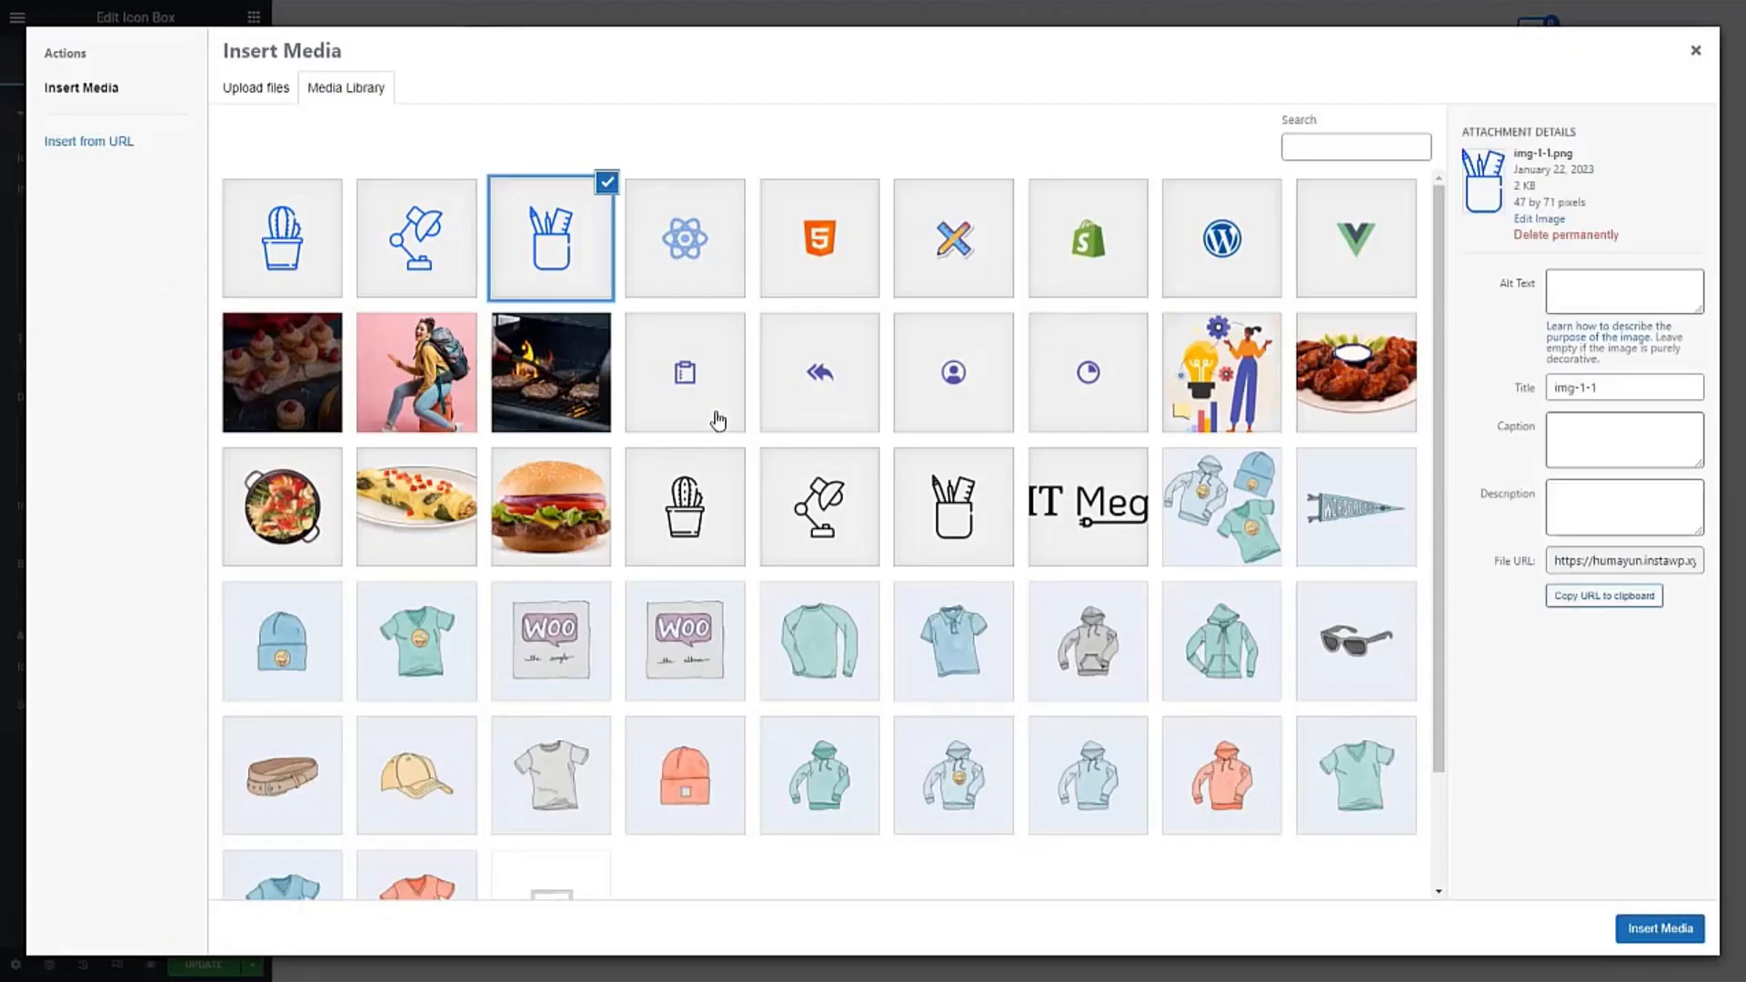
{"action": "left_click", "coordinate": [1621, 926]}
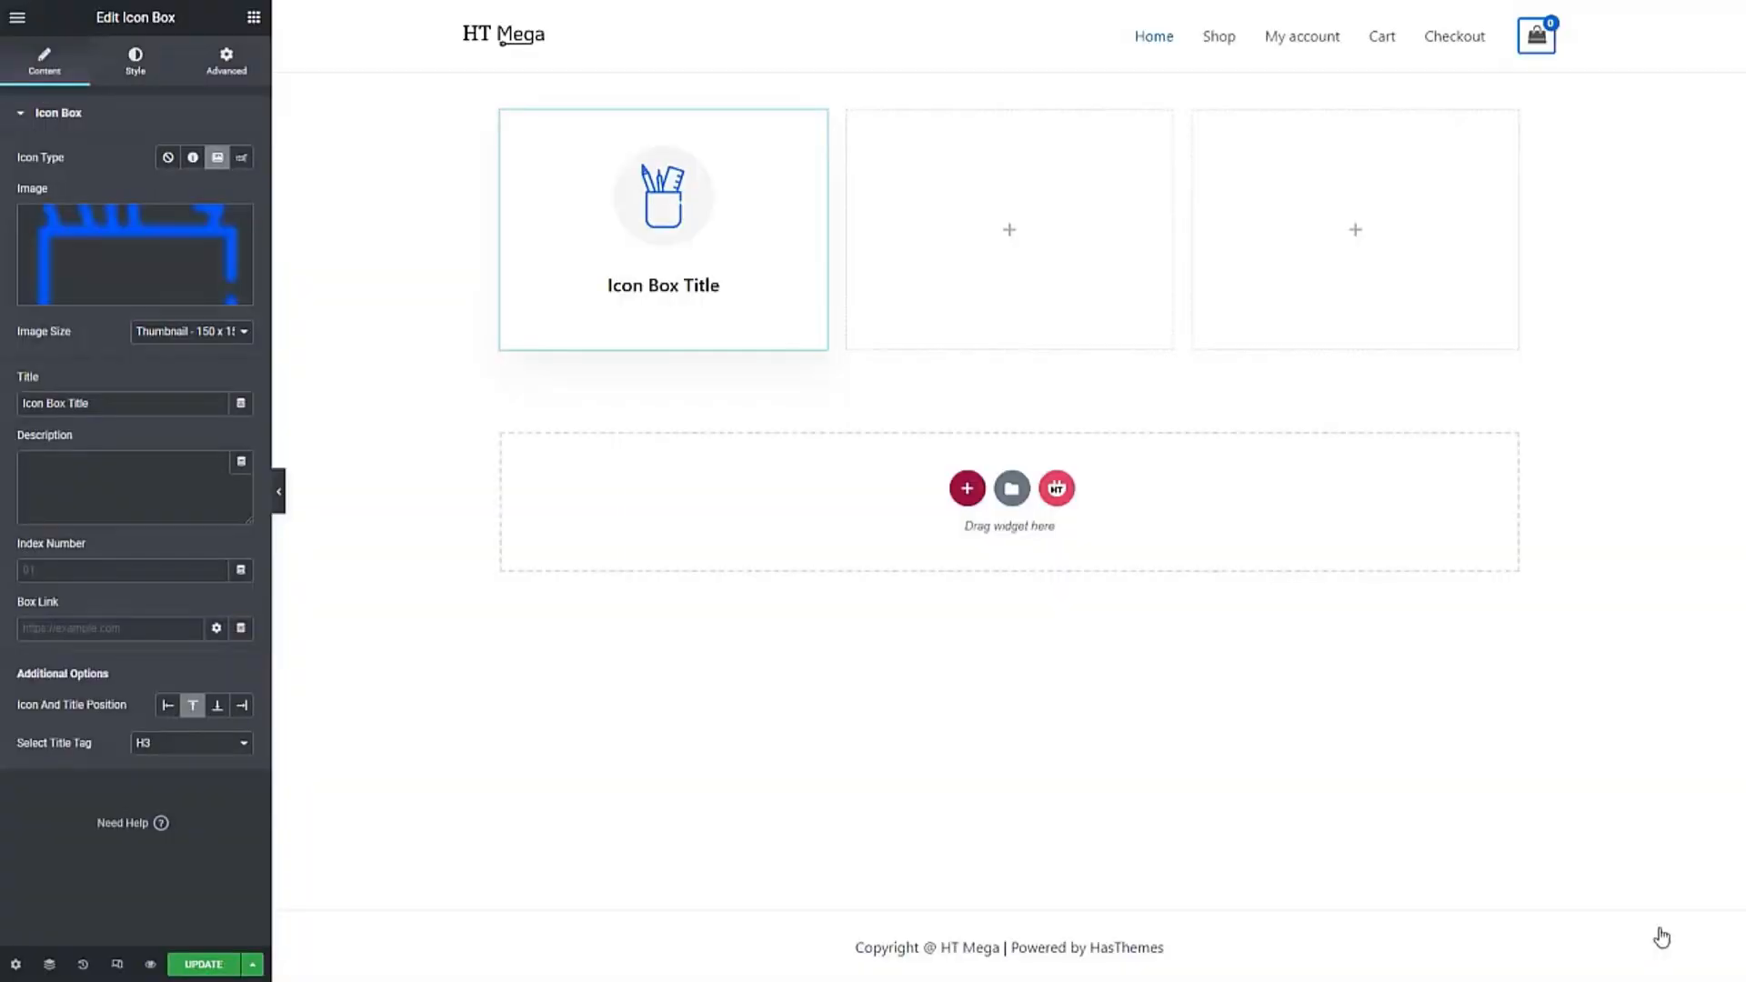
Step: Set the icon box title to "Creative Design"
{"action": "left_click", "coordinate": [179, 406]}
{"action": "key", "text": "ctrl+a"}
{"action": "type", "text": "Creative Design"}
Step: Try a sample description about buying used cars and the index number 01 in the icon box, clearing both fields again
{"action": "type", "text": "If your budget doesn't allow for buying a new vehicle, then there are many options available for used cars as well."}
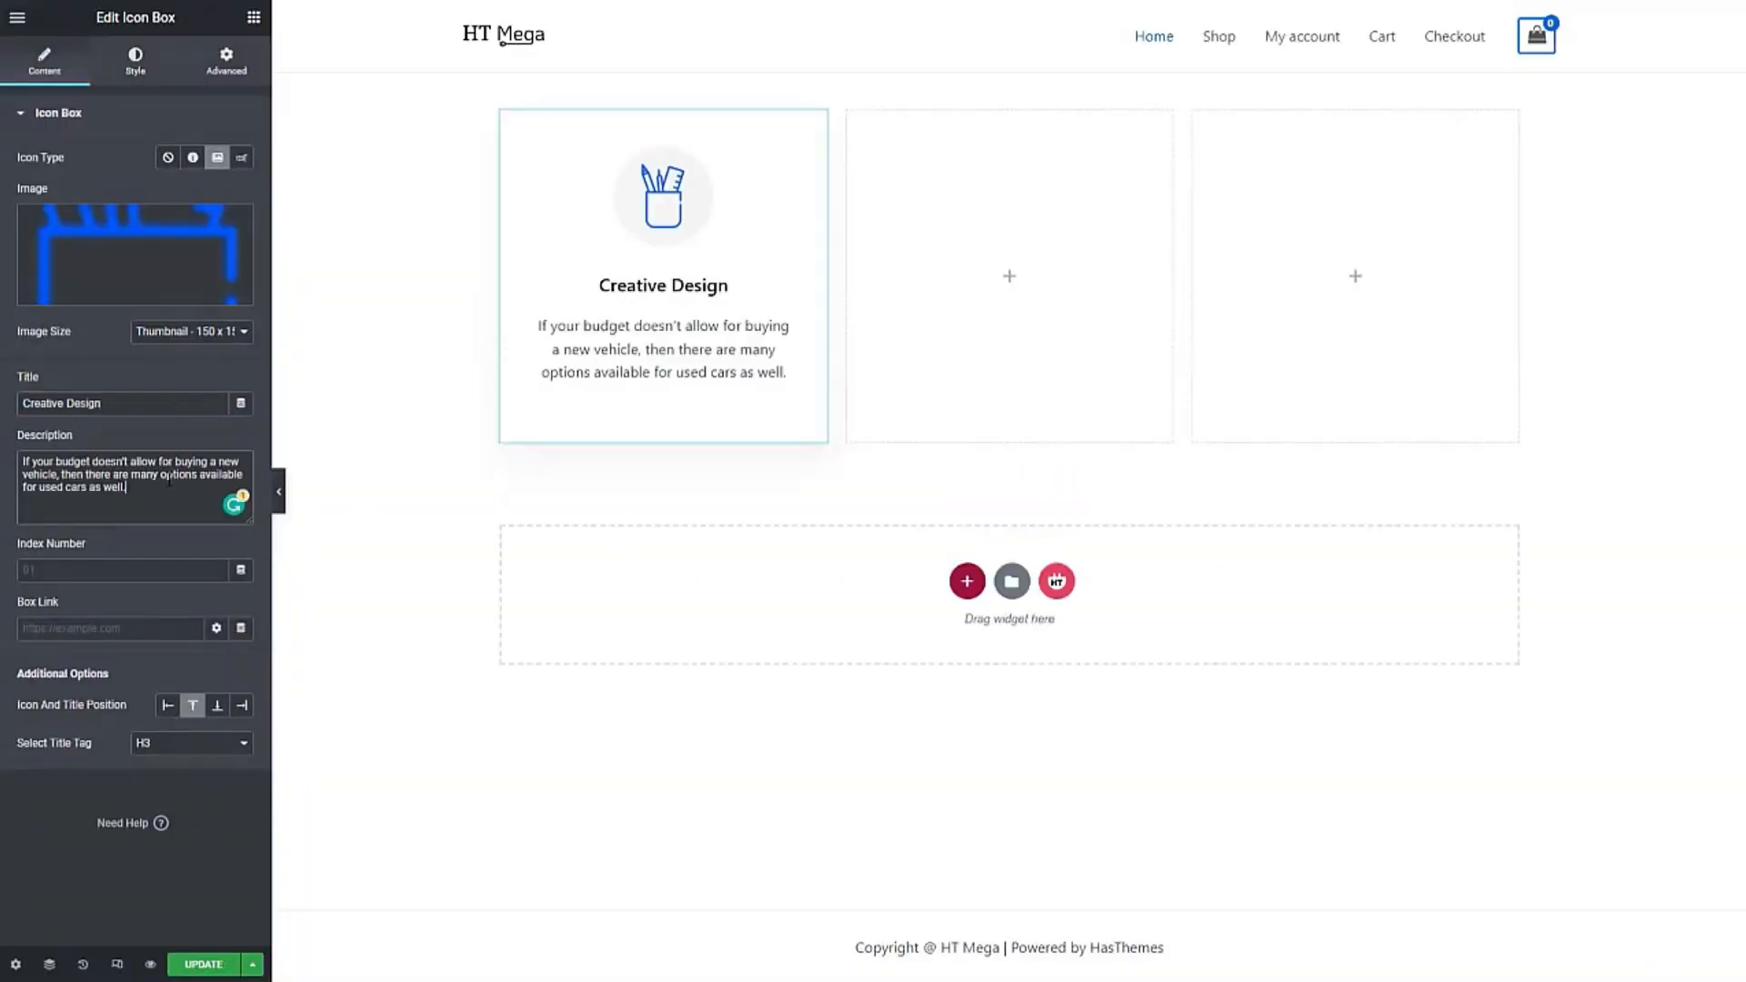
{"action": "key", "text": "ctrl+a"}
{"action": "key", "text": "BackSpace"}
{"action": "left_click", "coordinate": [154, 568]}
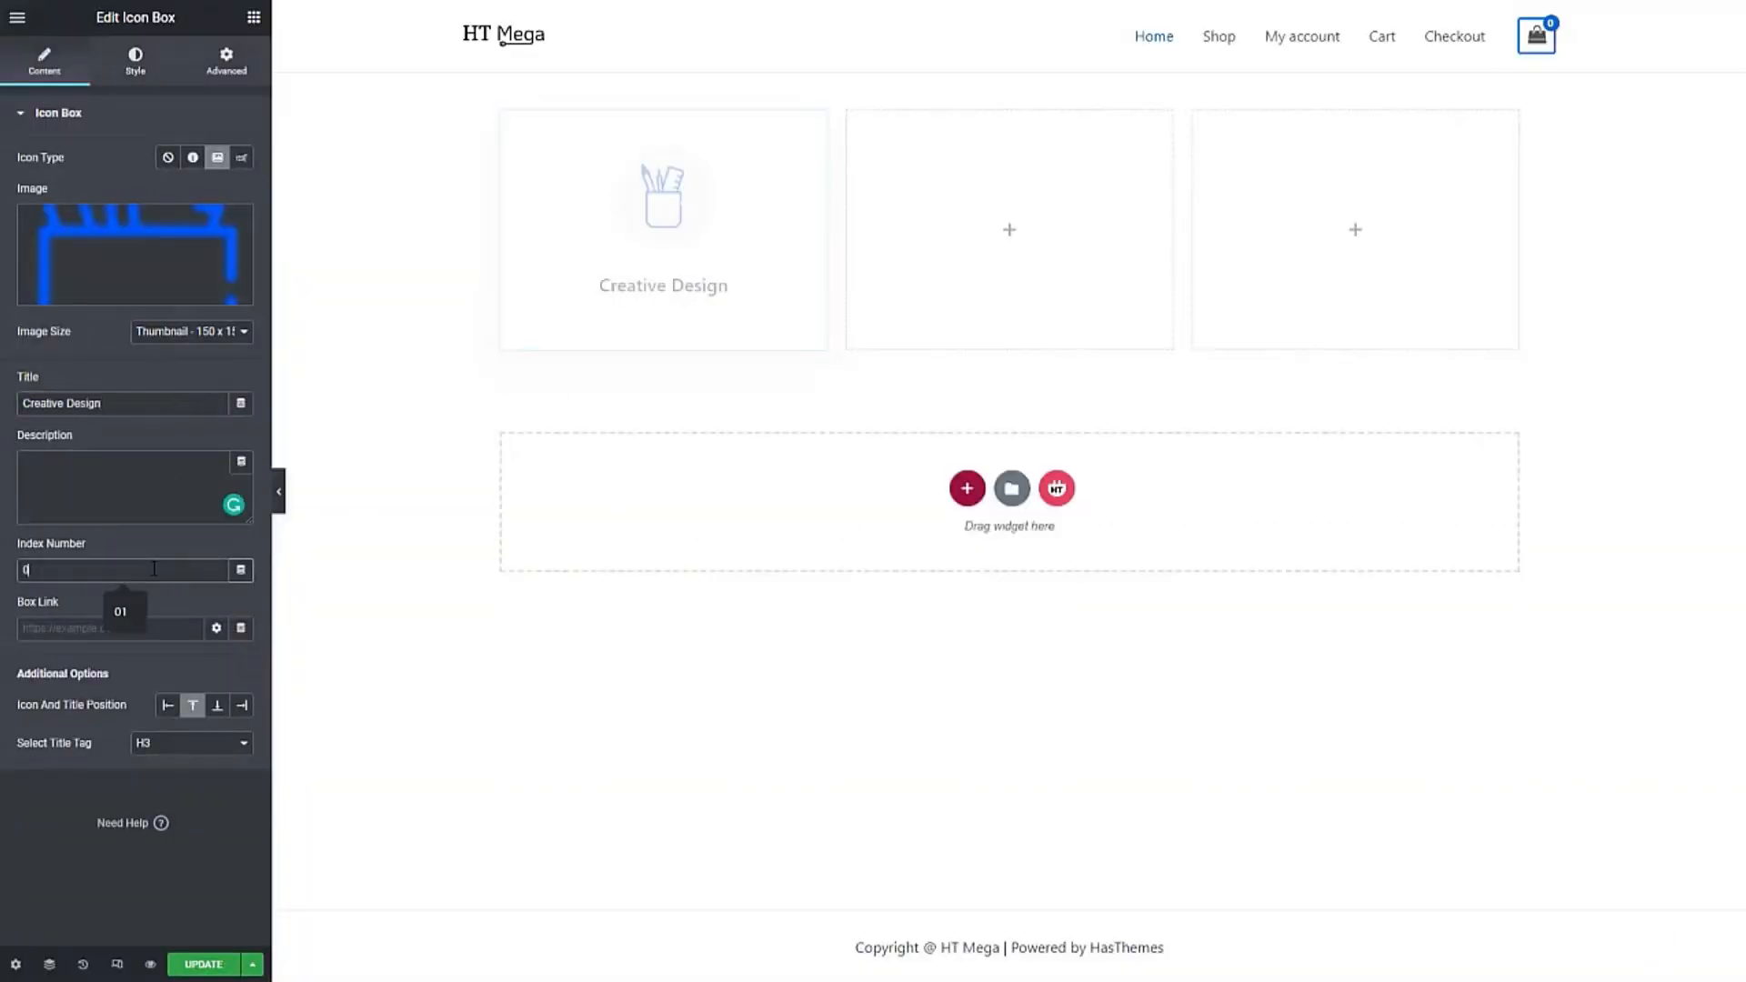
{"action": "type", "text": "01"}
{"action": "key", "text": "BackSpace"}
{"action": "key", "text": "BackSpace"}
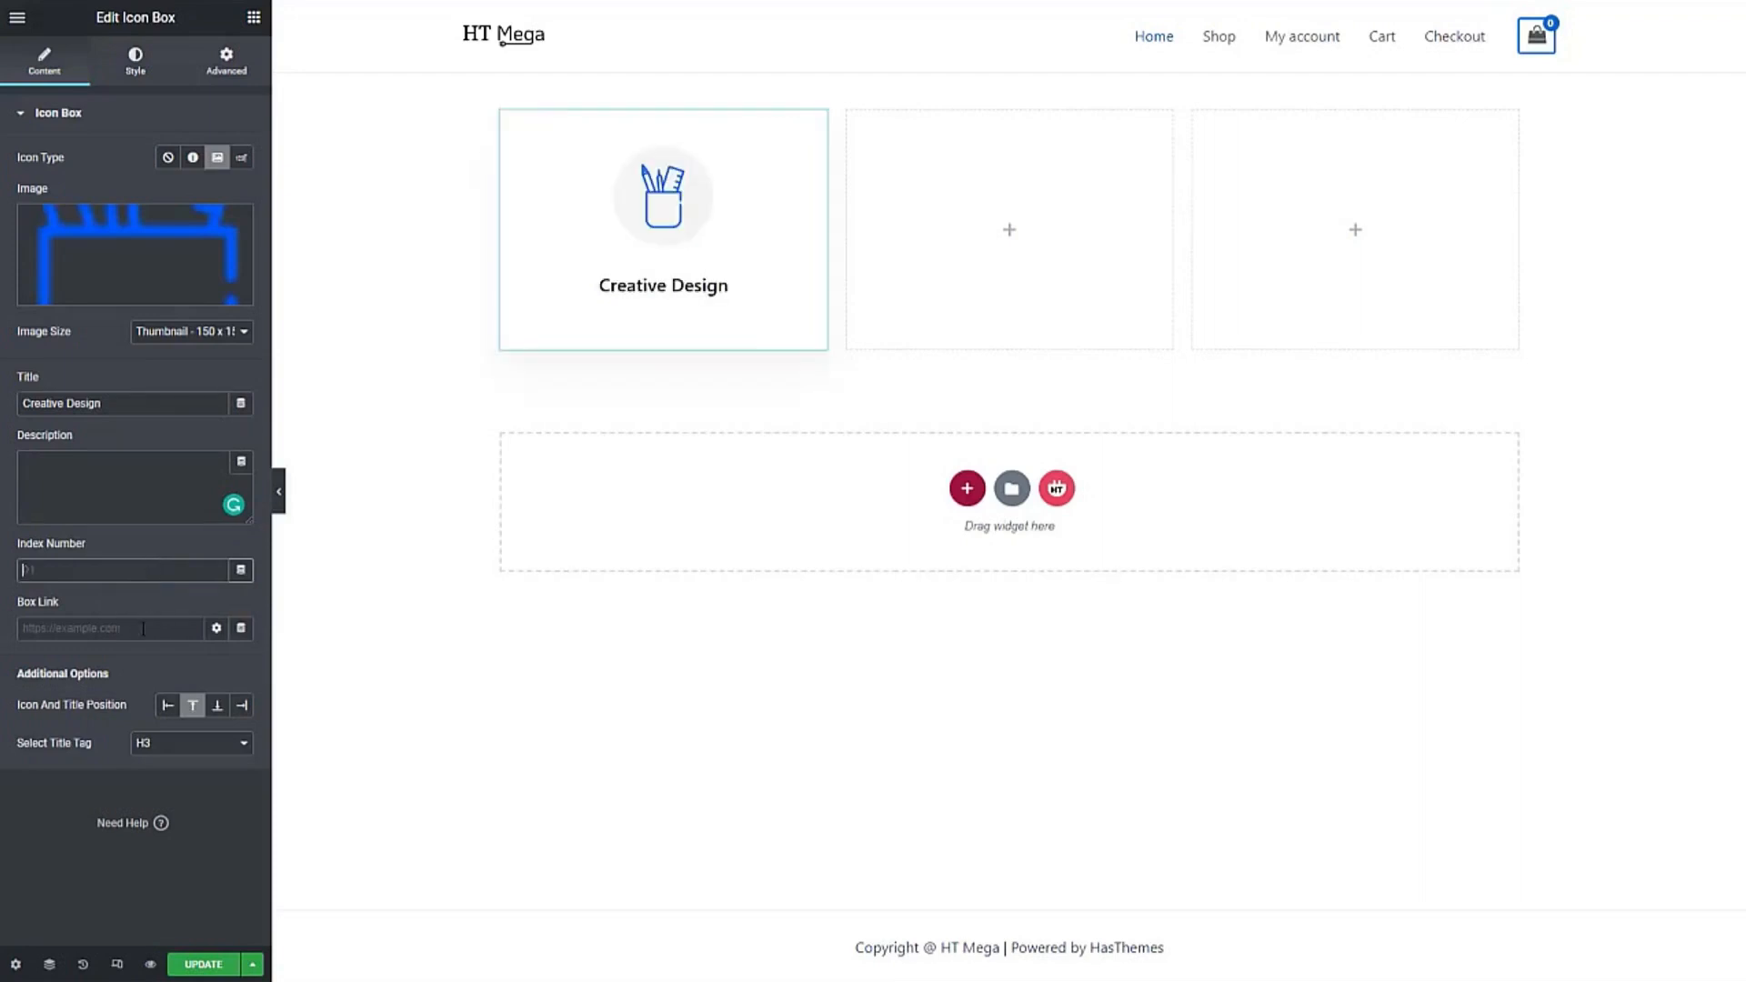
Step: Set the box link to # and try the icon and title positions, ending on Top with the title tag kept at H3
{"action": "left_click", "coordinate": [168, 705]}
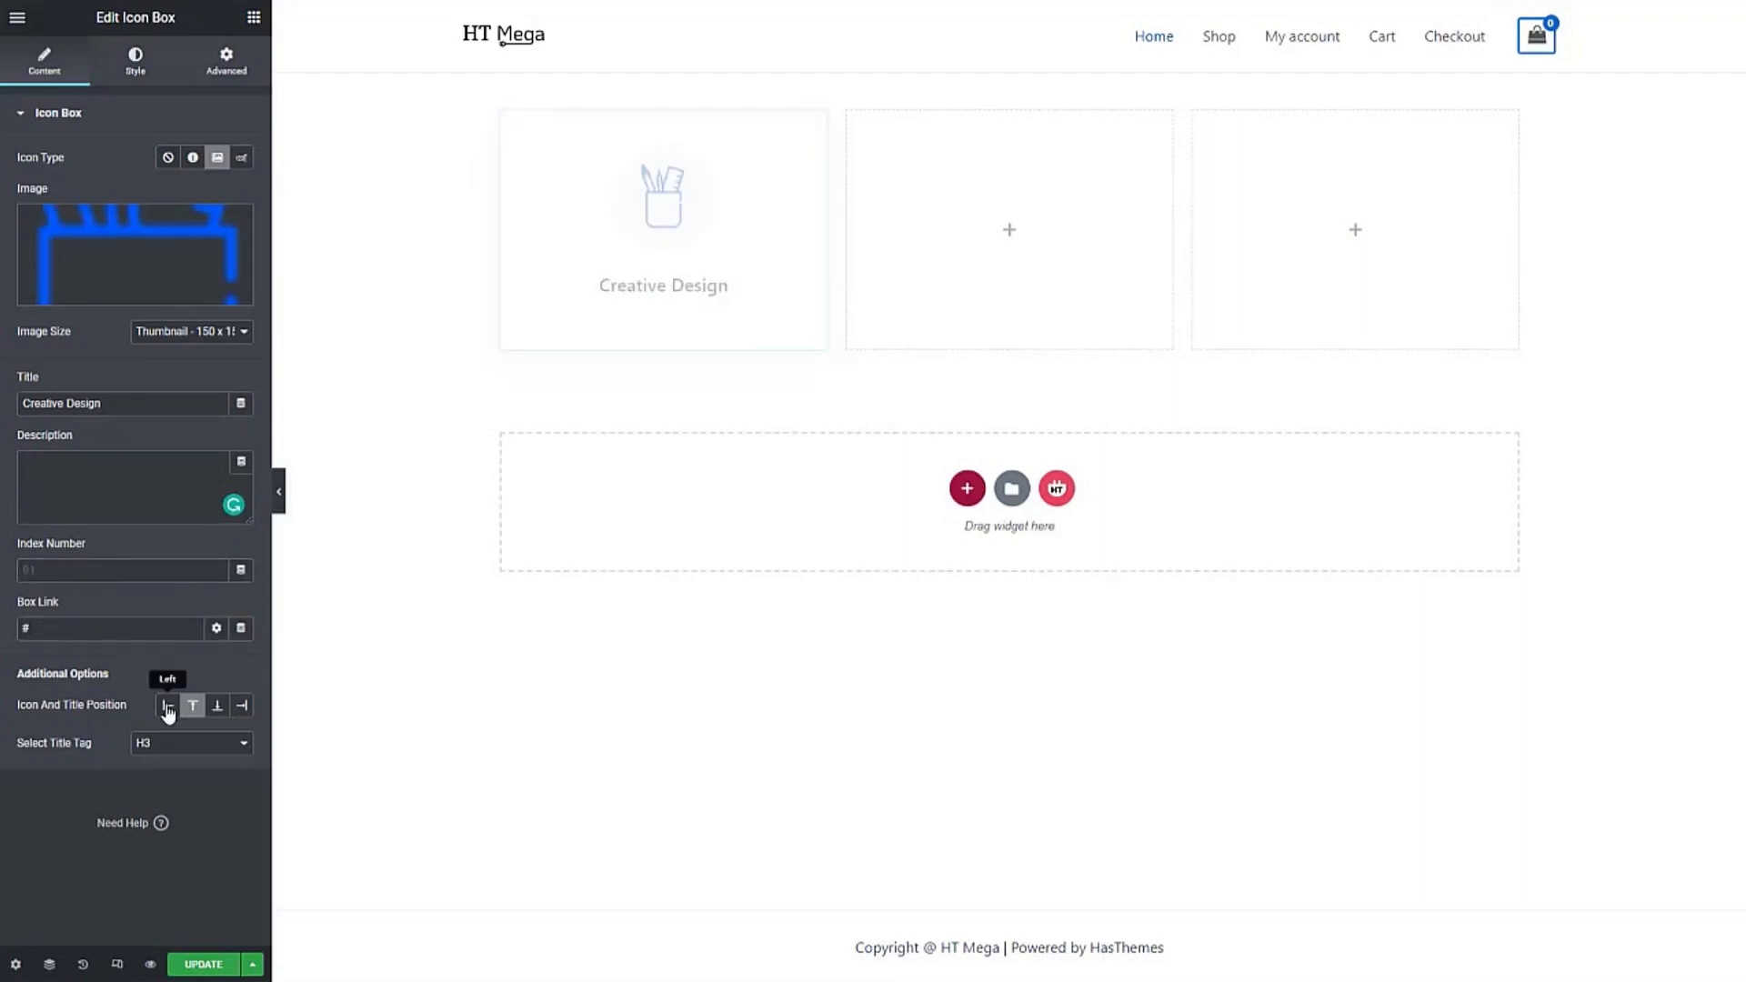
{"action": "left_click", "coordinate": [193, 705]}
{"action": "left_click", "coordinate": [217, 705]}
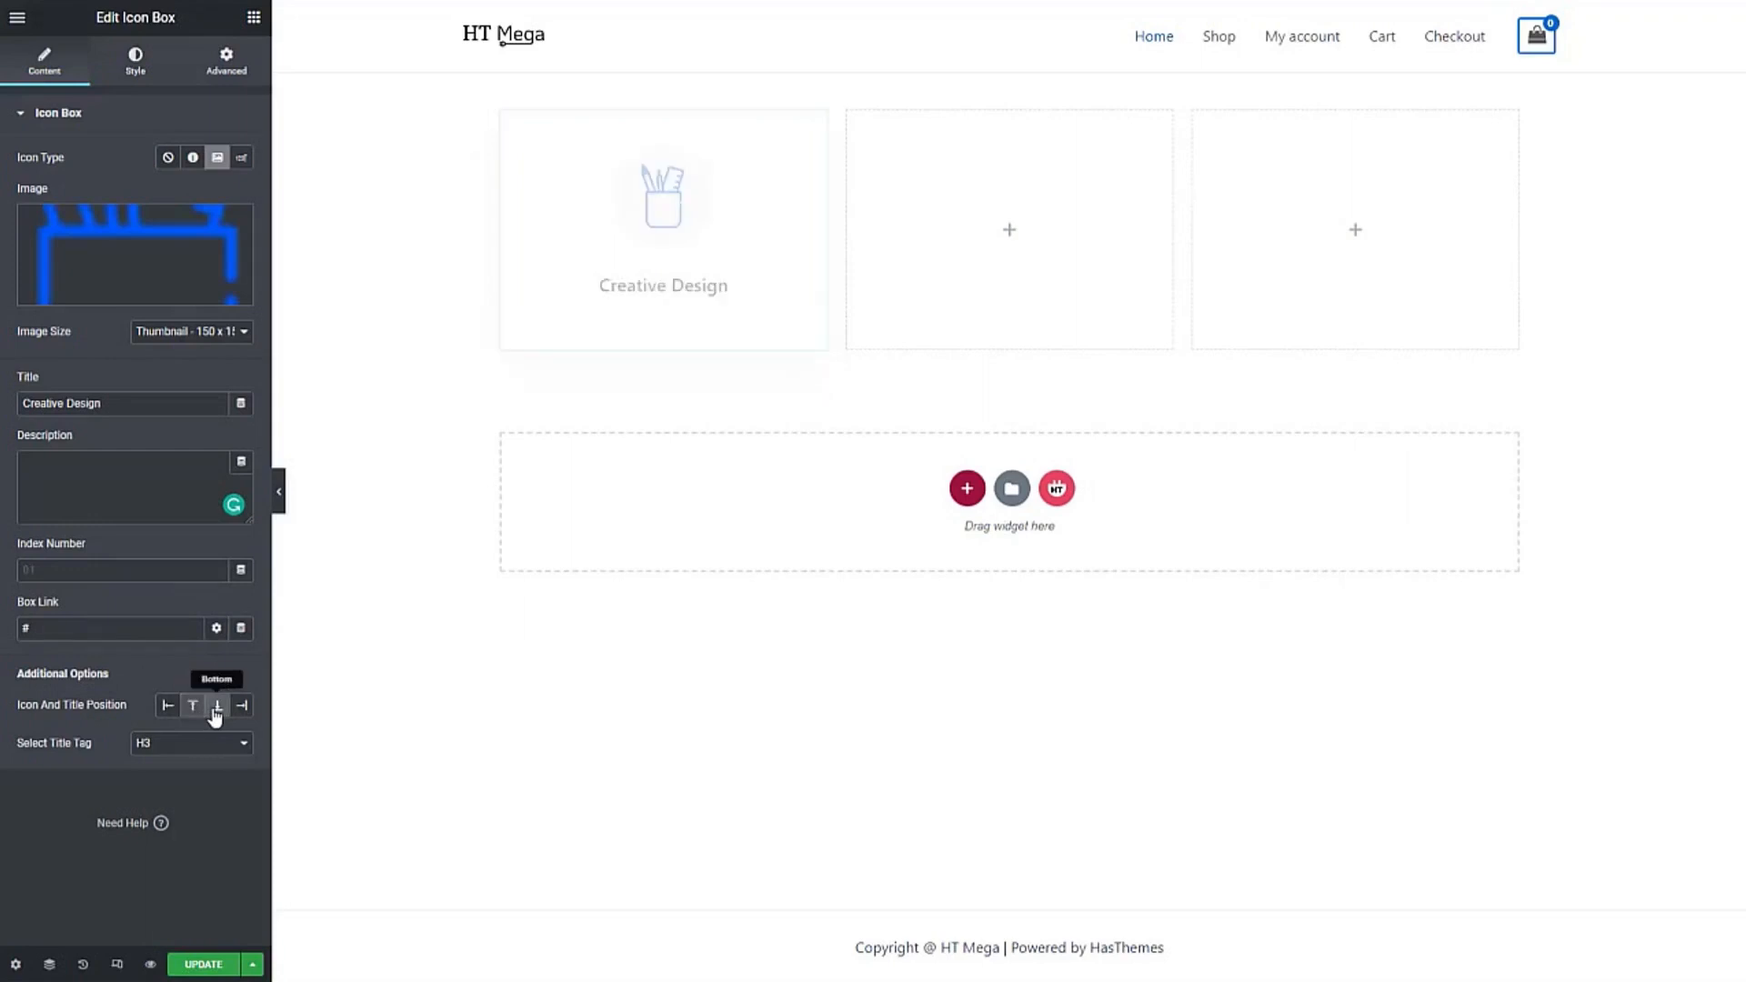
{"action": "left_click", "coordinate": [241, 705]}
{"action": "left_click", "coordinate": [194, 706]}
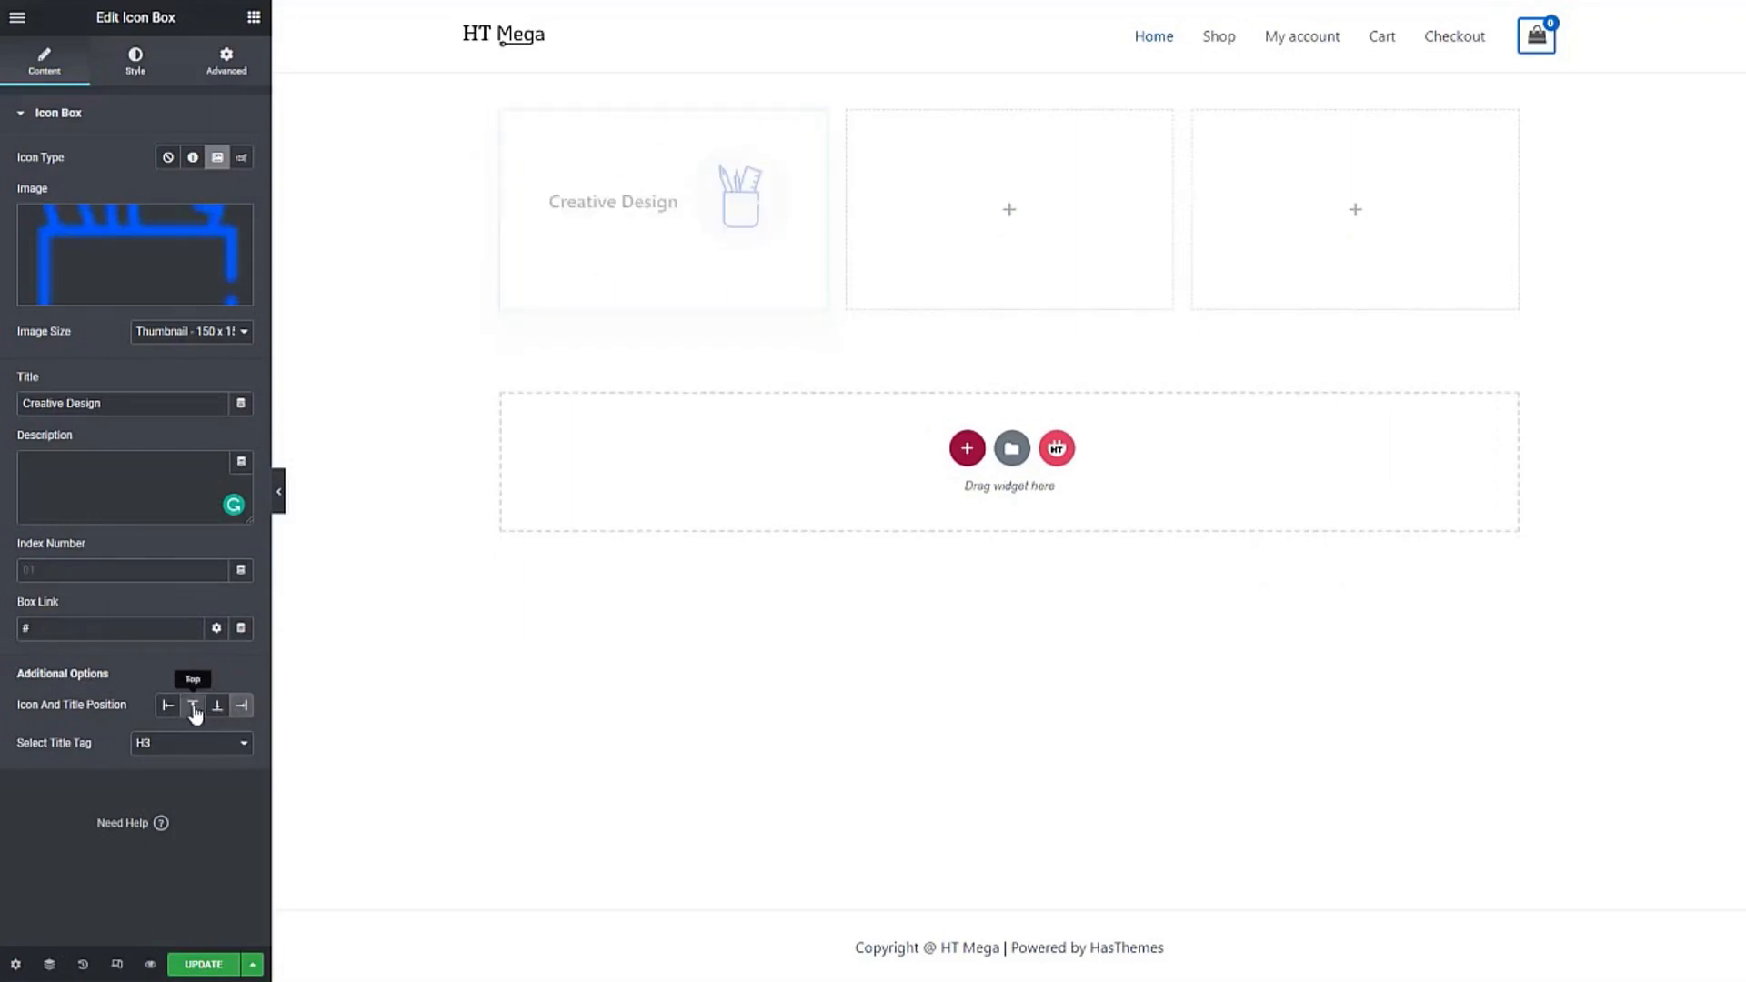
{"action": "left_click", "coordinate": [190, 744]}
{"action": "left_click", "coordinate": [191, 744]}
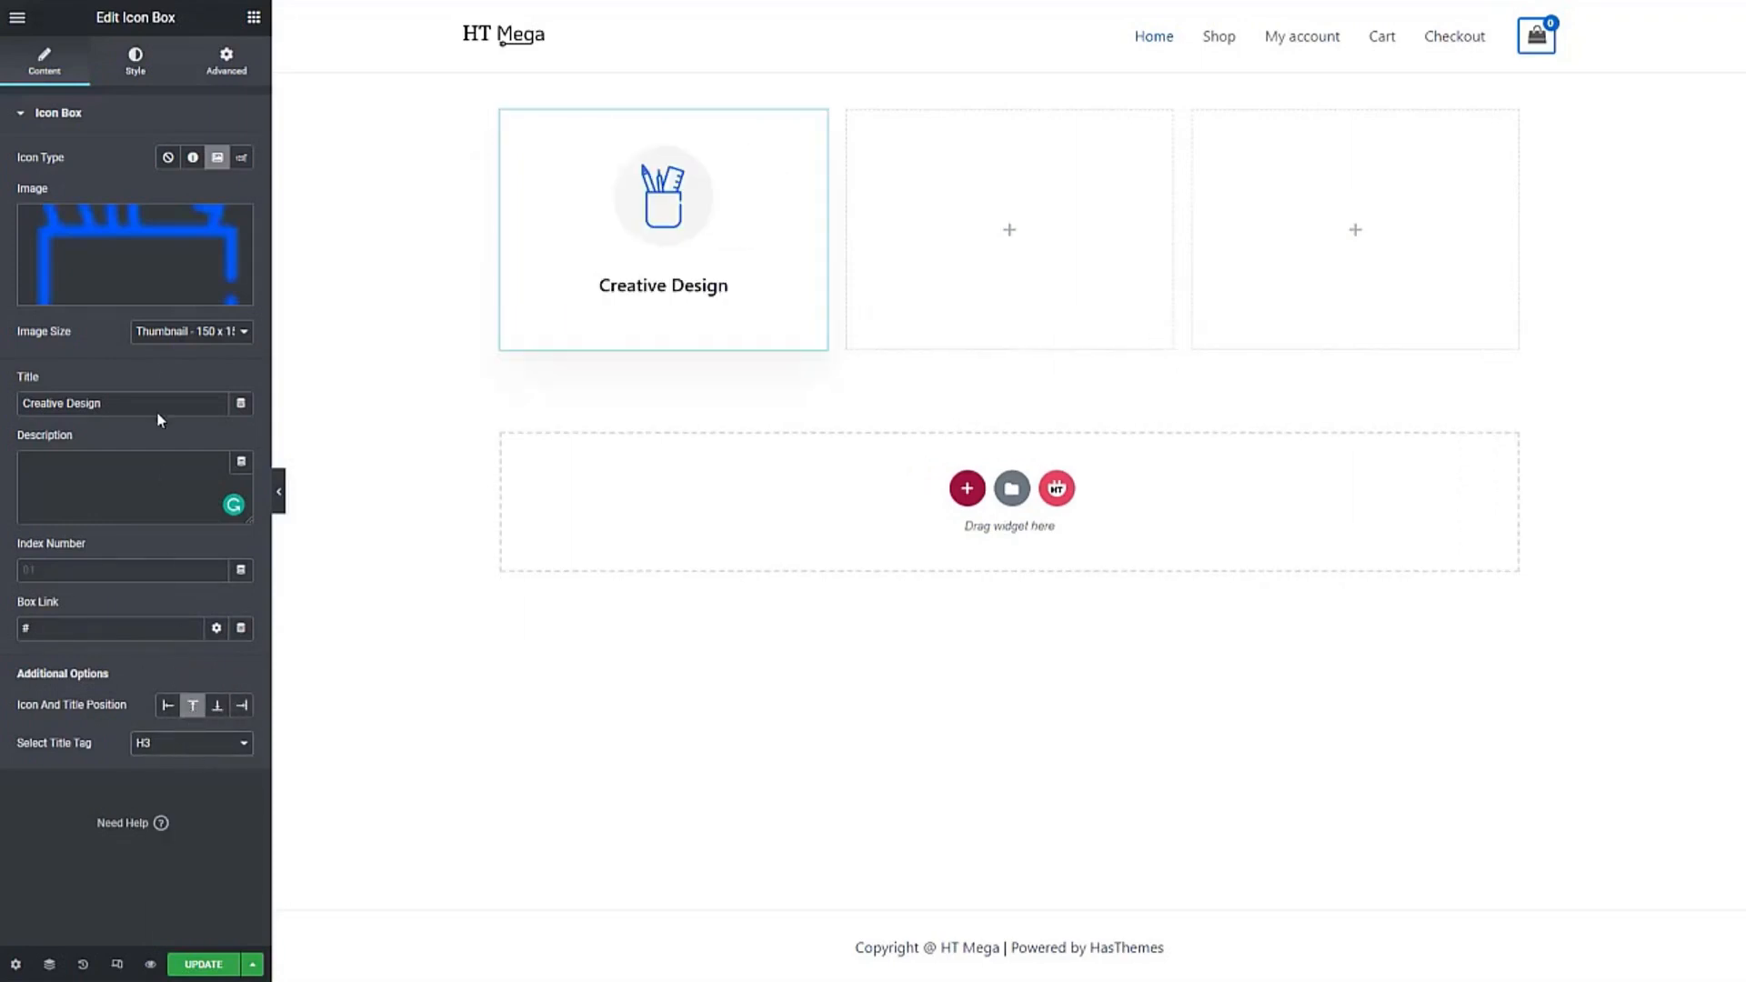
Step: Set the icon box padding to 30 px on all sides and, with the sides unlinked, its top margin to 30 px
{"action": "left_click", "coordinate": [137, 63]}
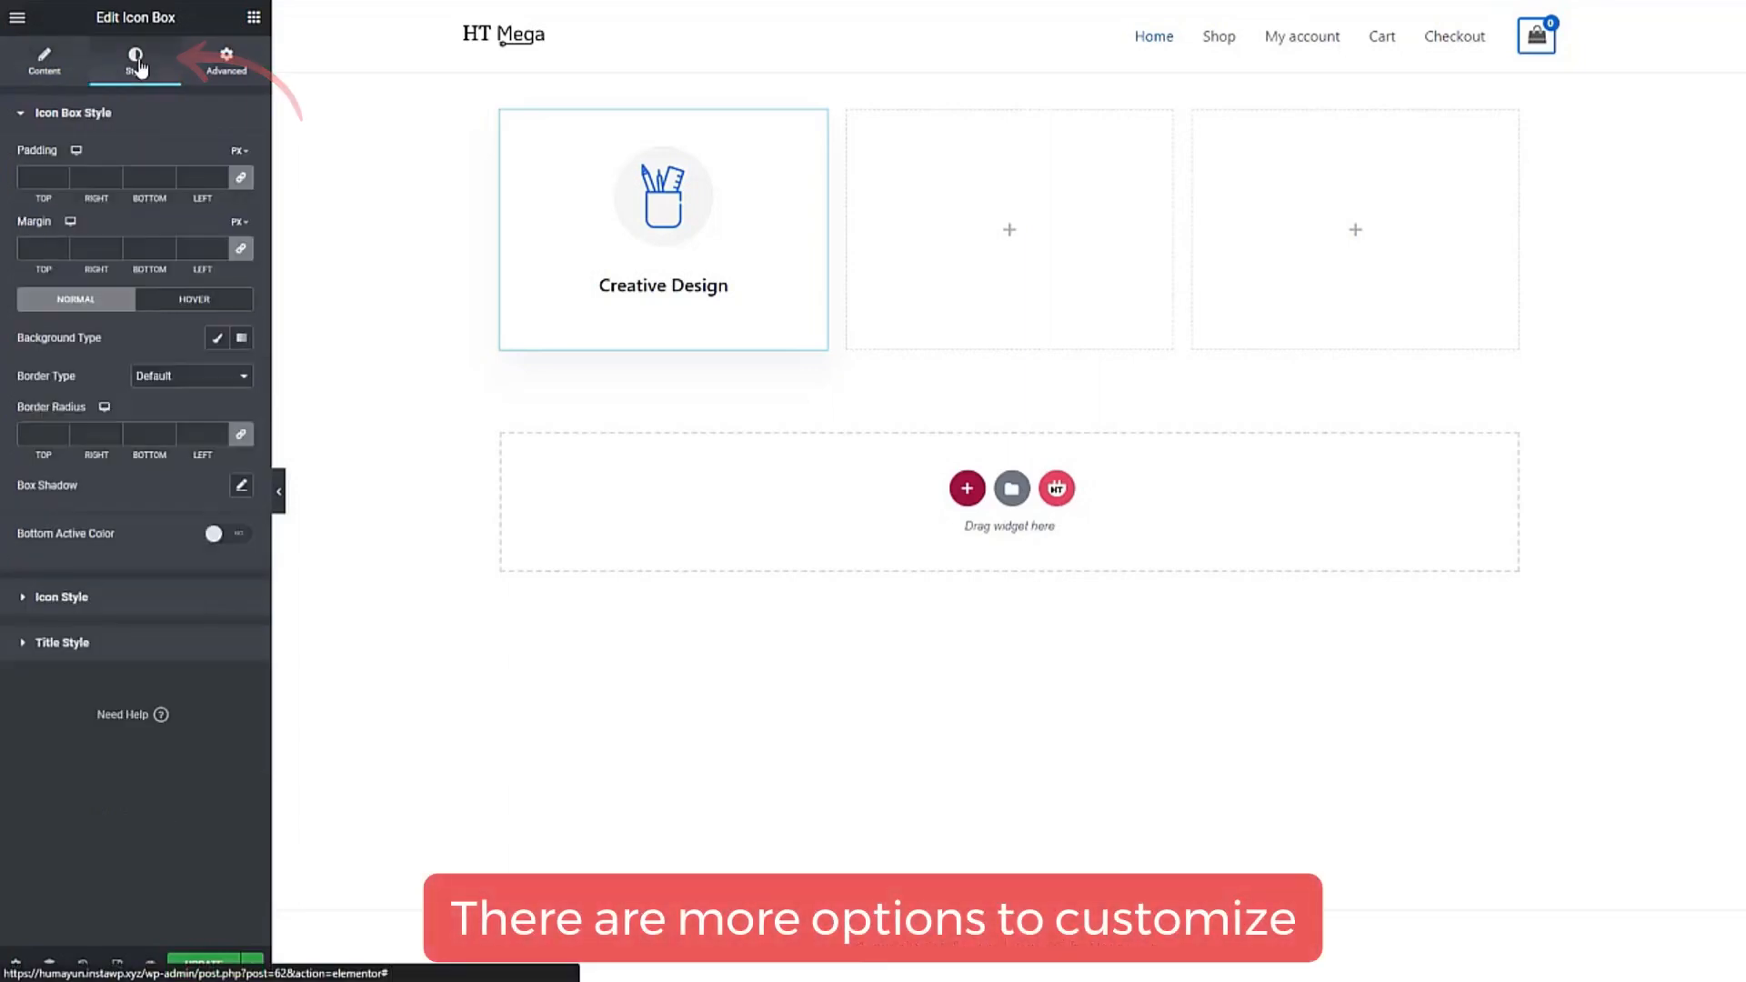
{"action": "left_click", "coordinate": [41, 176]}
{"action": "type", "text": "0"}
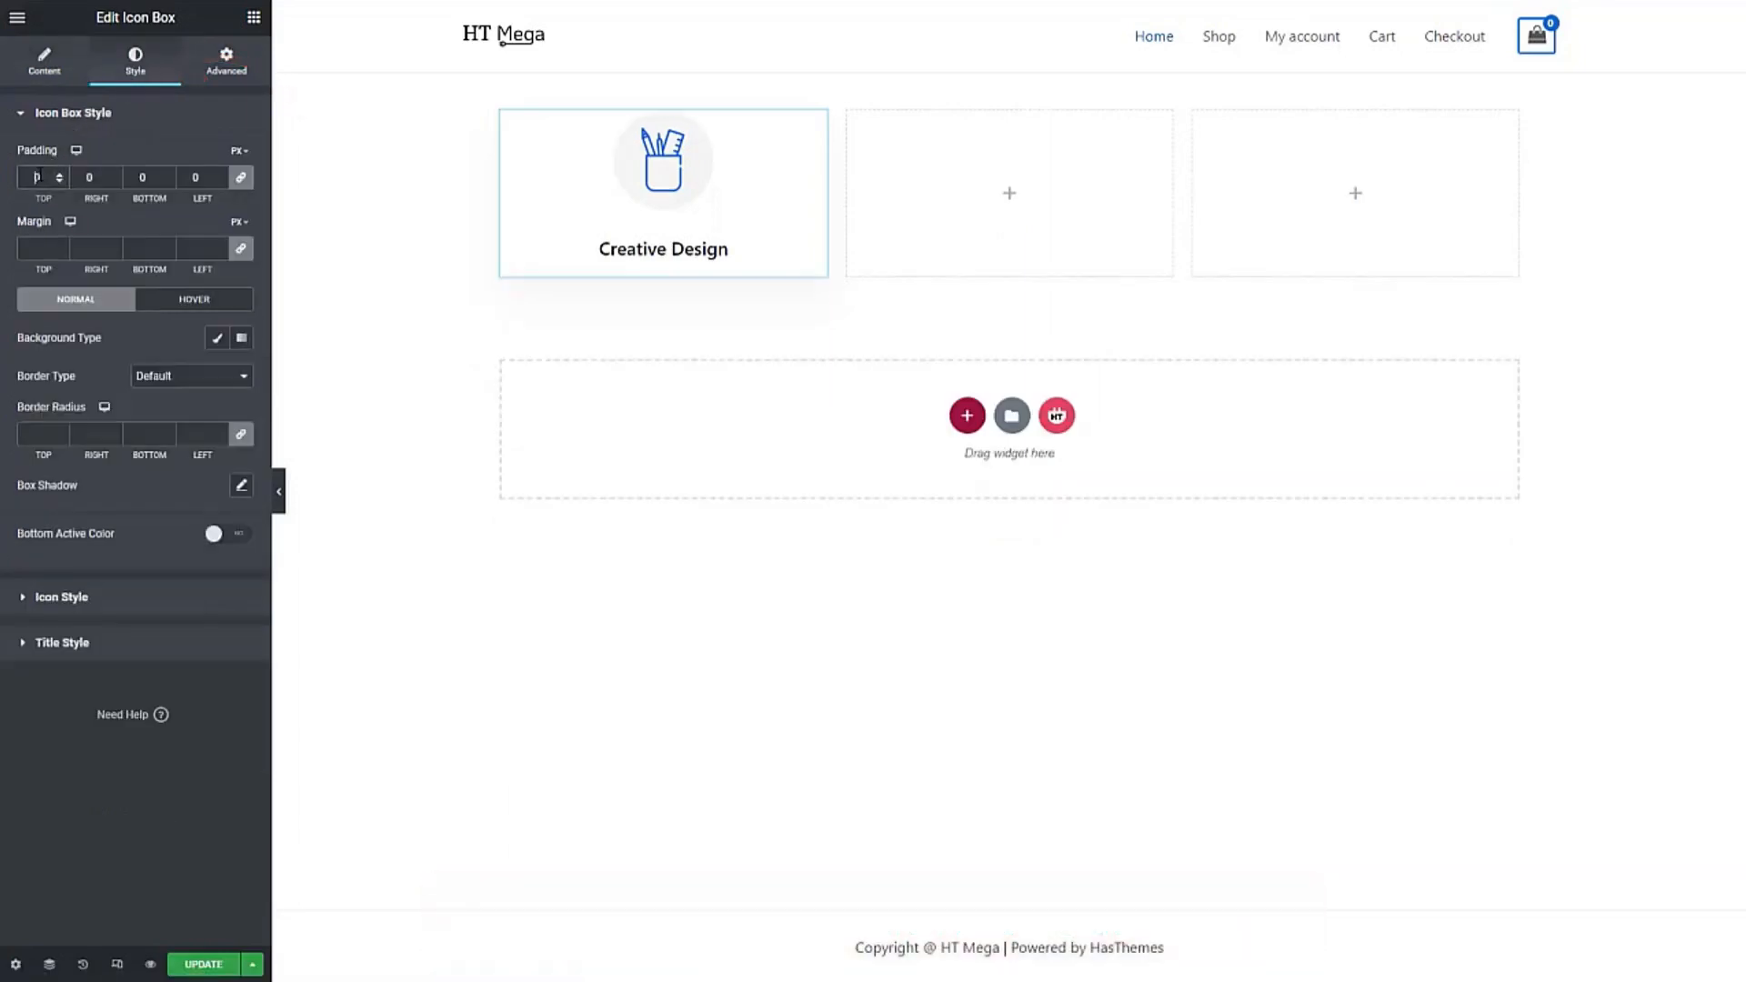
{"action": "type", "text": "3"}
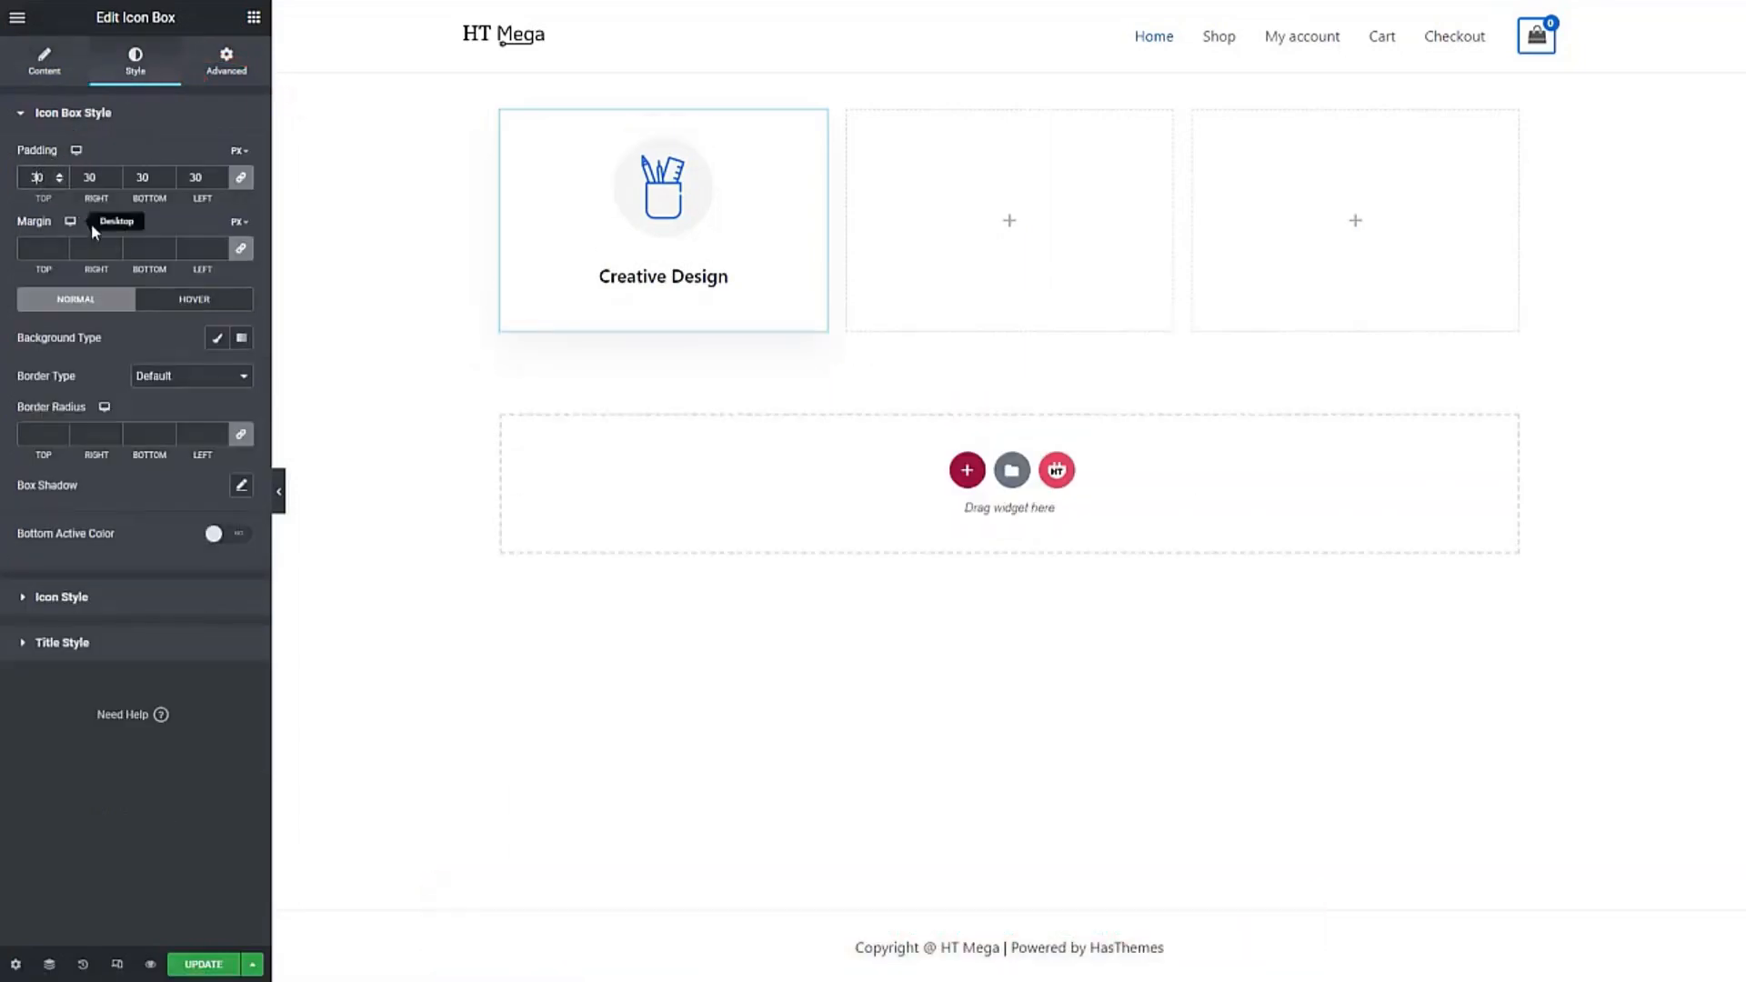
{"action": "left_click", "coordinate": [241, 249]}
{"action": "type", "text": "30"}
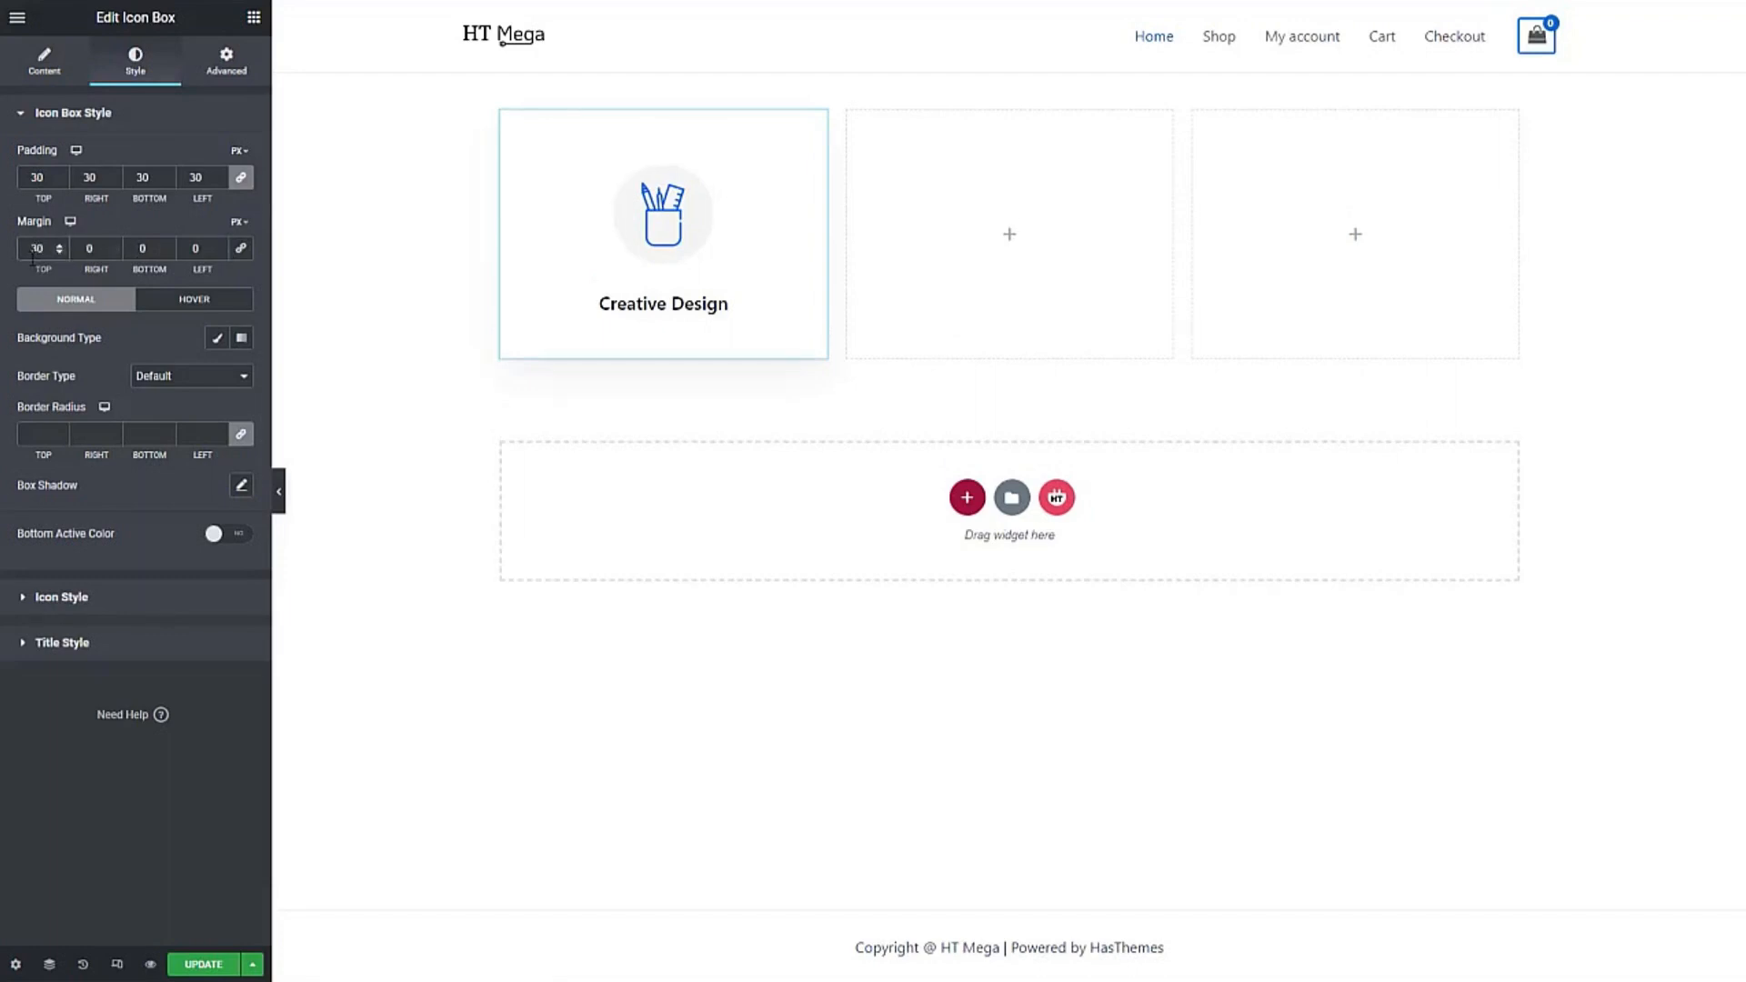
Step: Give the icon box's normal state a classic background with a plain white colour
{"action": "left_click", "coordinate": [216, 340]}
{"action": "left_click", "coordinate": [241, 376]}
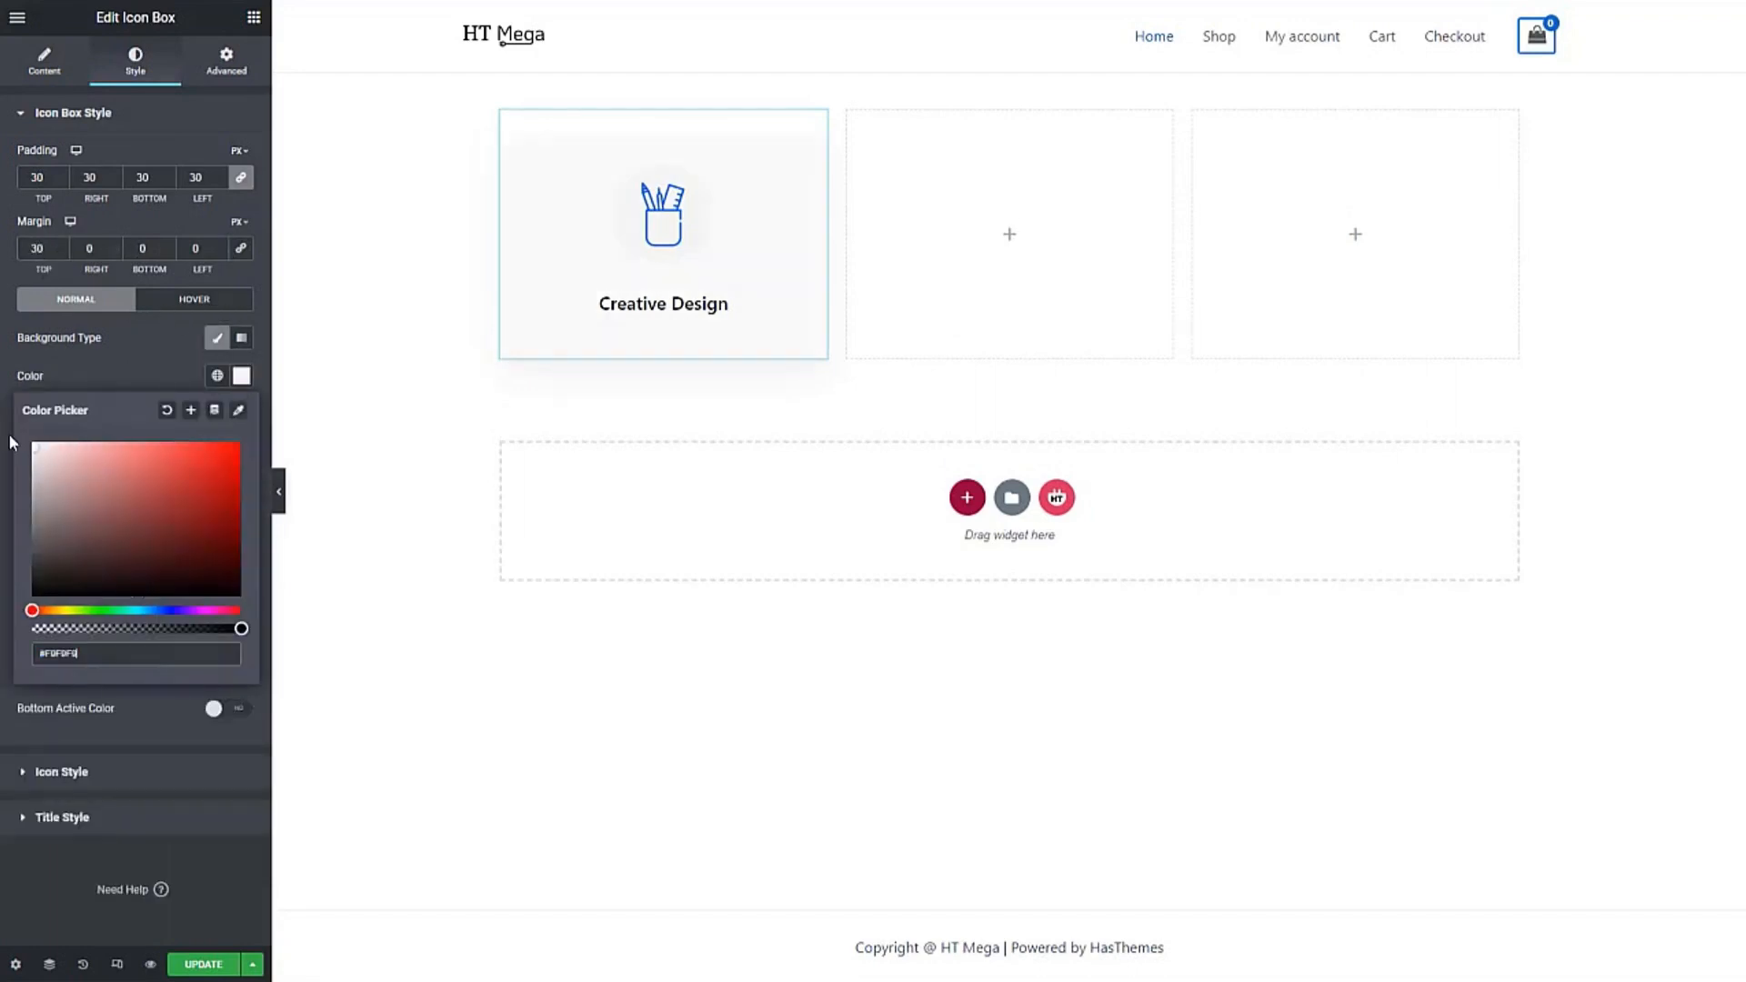
{"action": "left_click", "coordinate": [175, 389]}
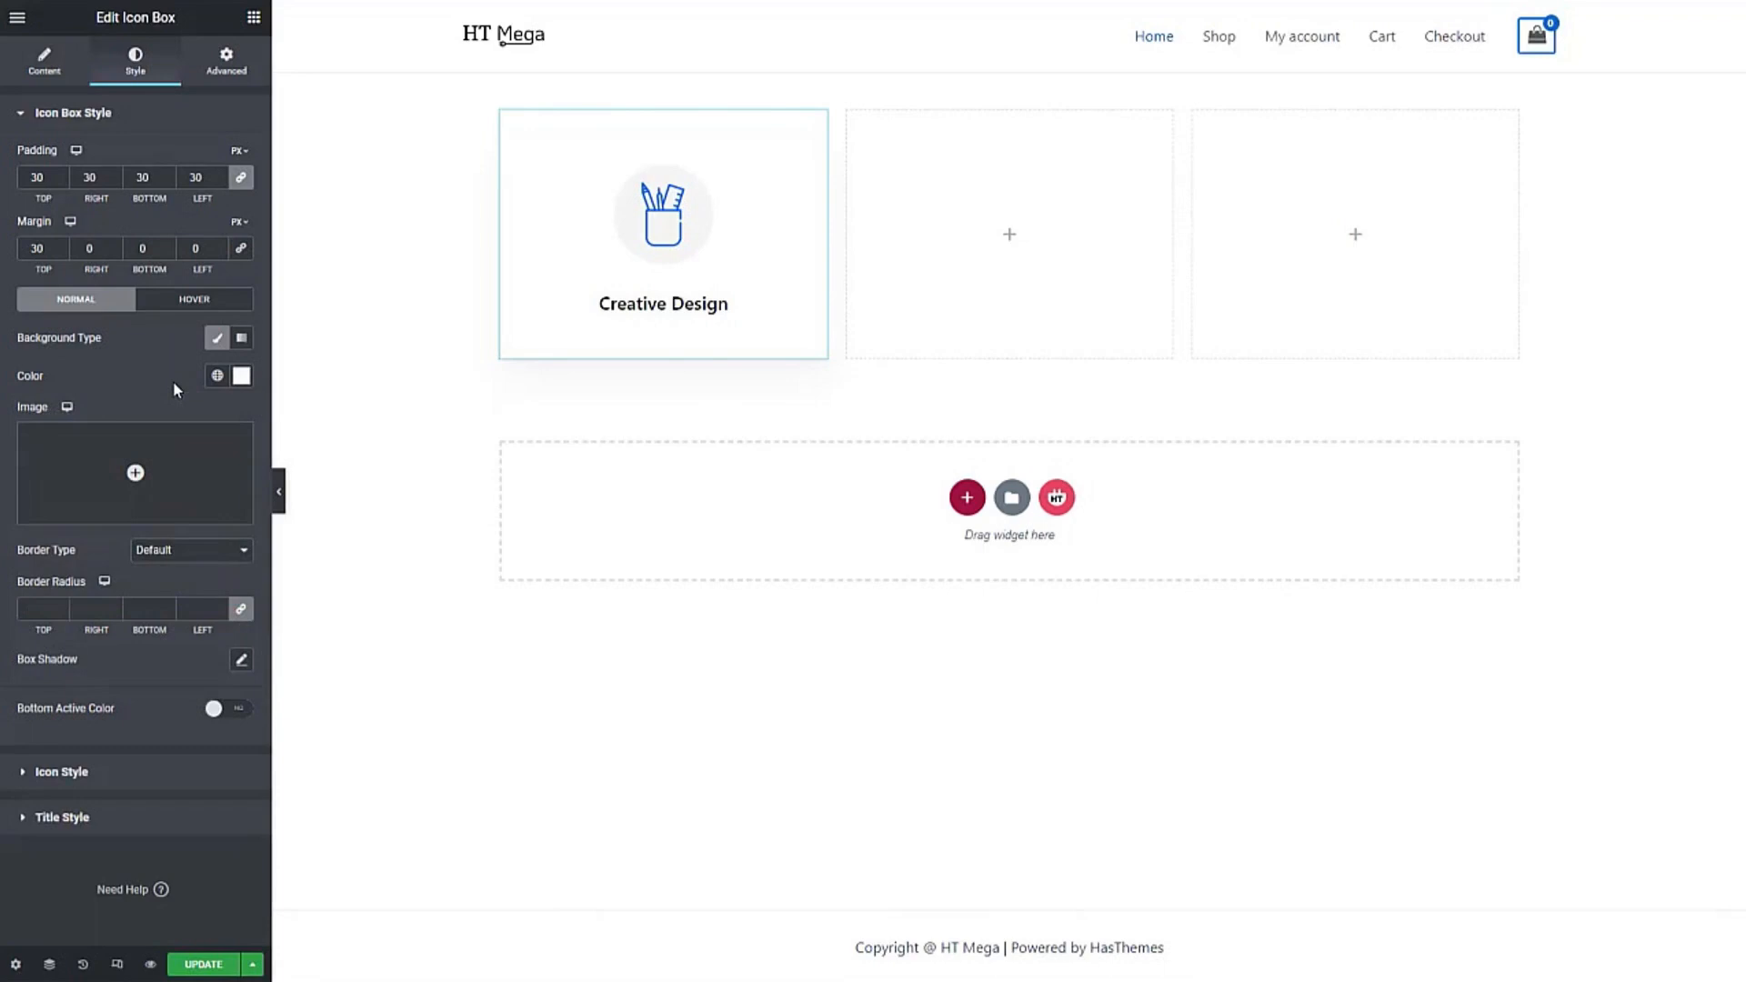
Step: Try a solid border, a border radius of 50 and a box shadow on the icon box's normal state, resetting each
{"action": "left_click", "coordinate": [177, 551]}
{"action": "left_click", "coordinate": [171, 591]}
{"action": "left_click", "coordinate": [168, 553]}
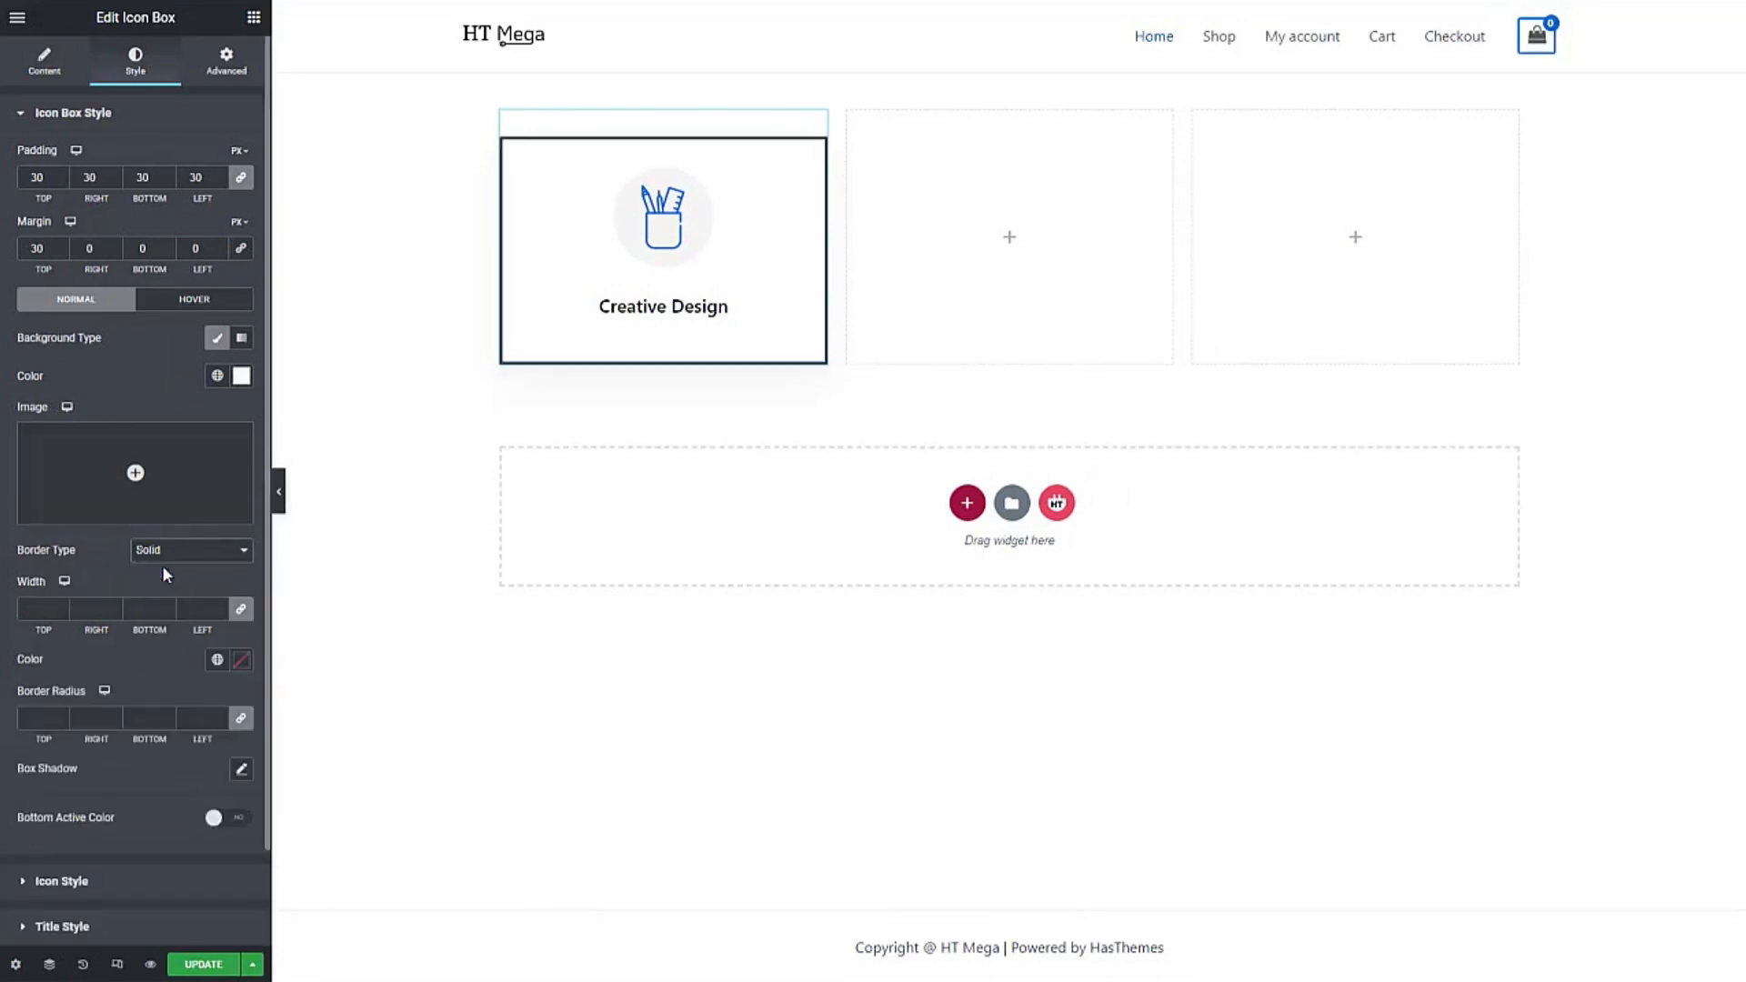
{"action": "left_click", "coordinate": [162, 565]}
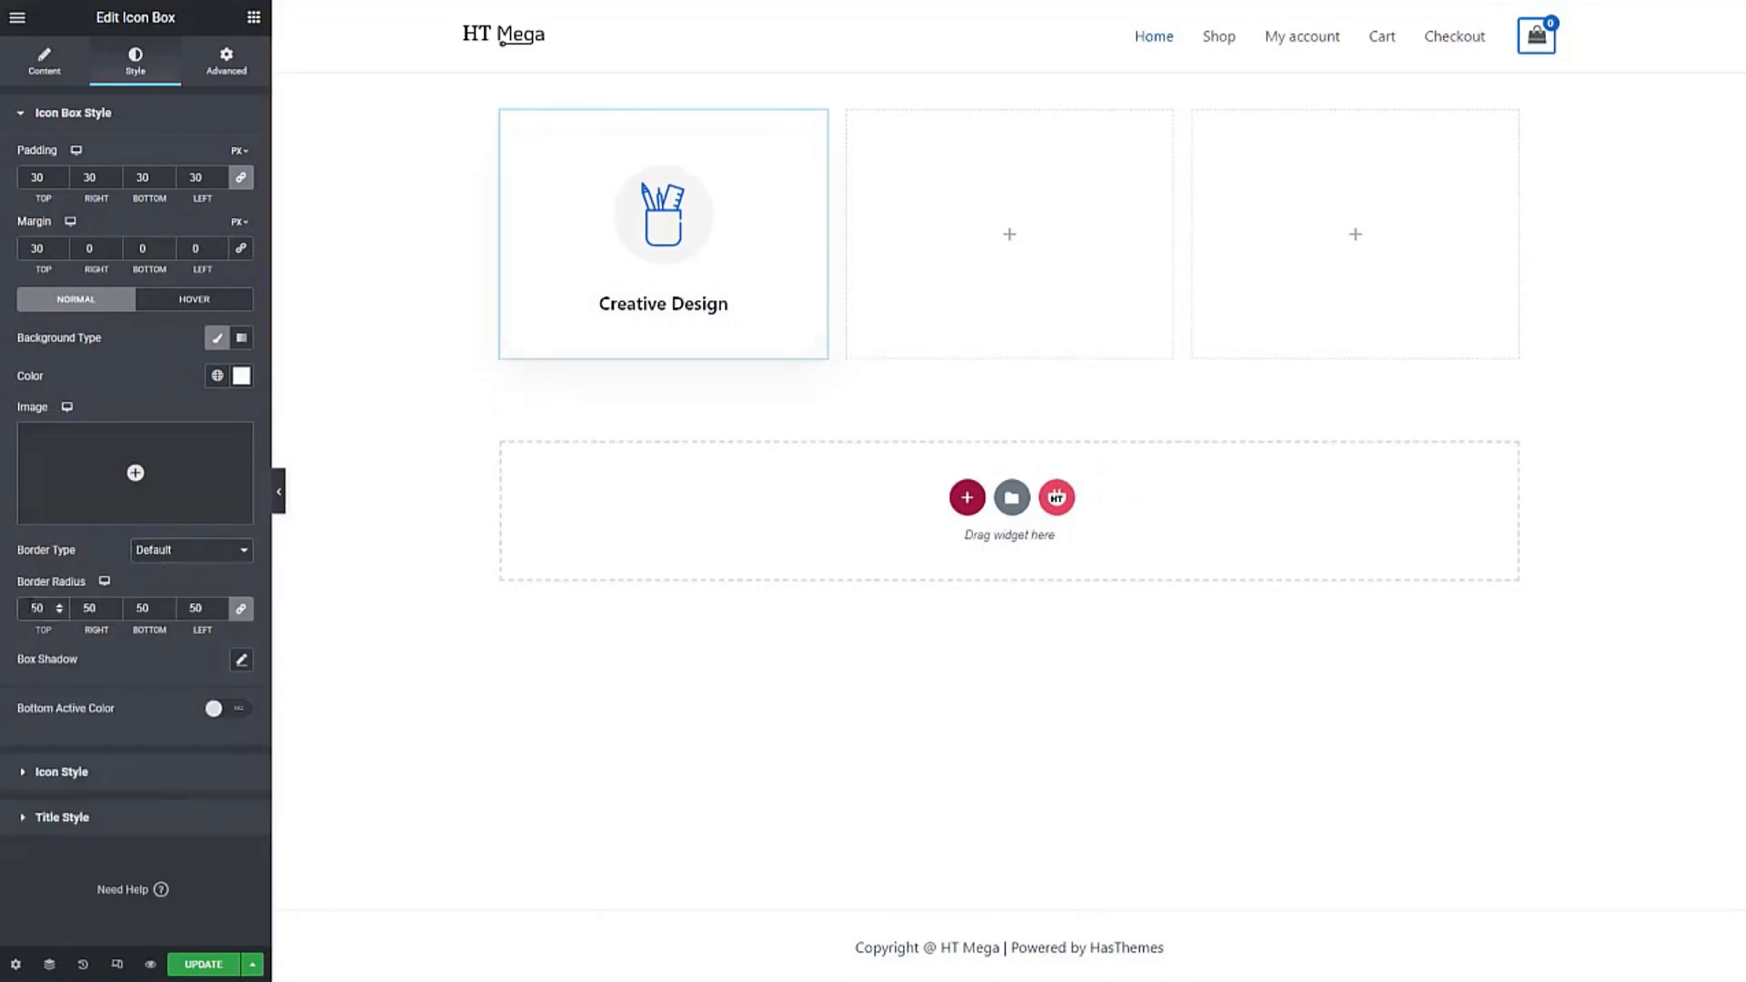
{"action": "left_click", "coordinate": [242, 661]}
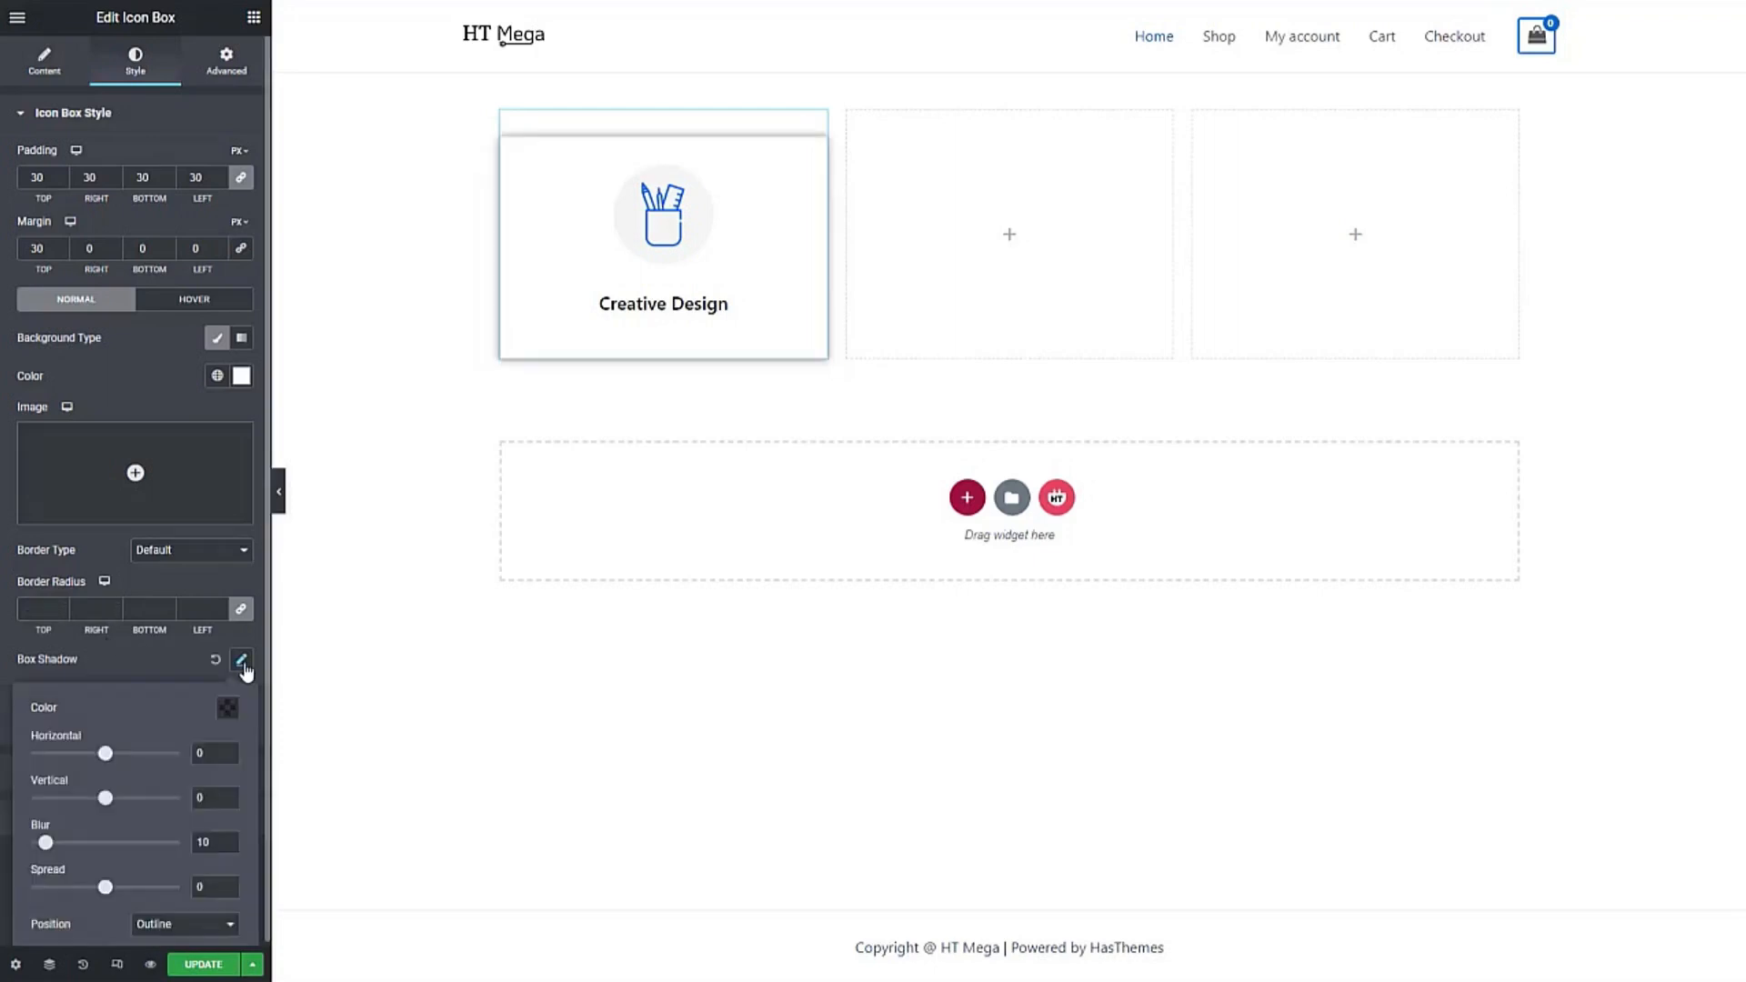
{"action": "left_click", "coordinate": [217, 666]}
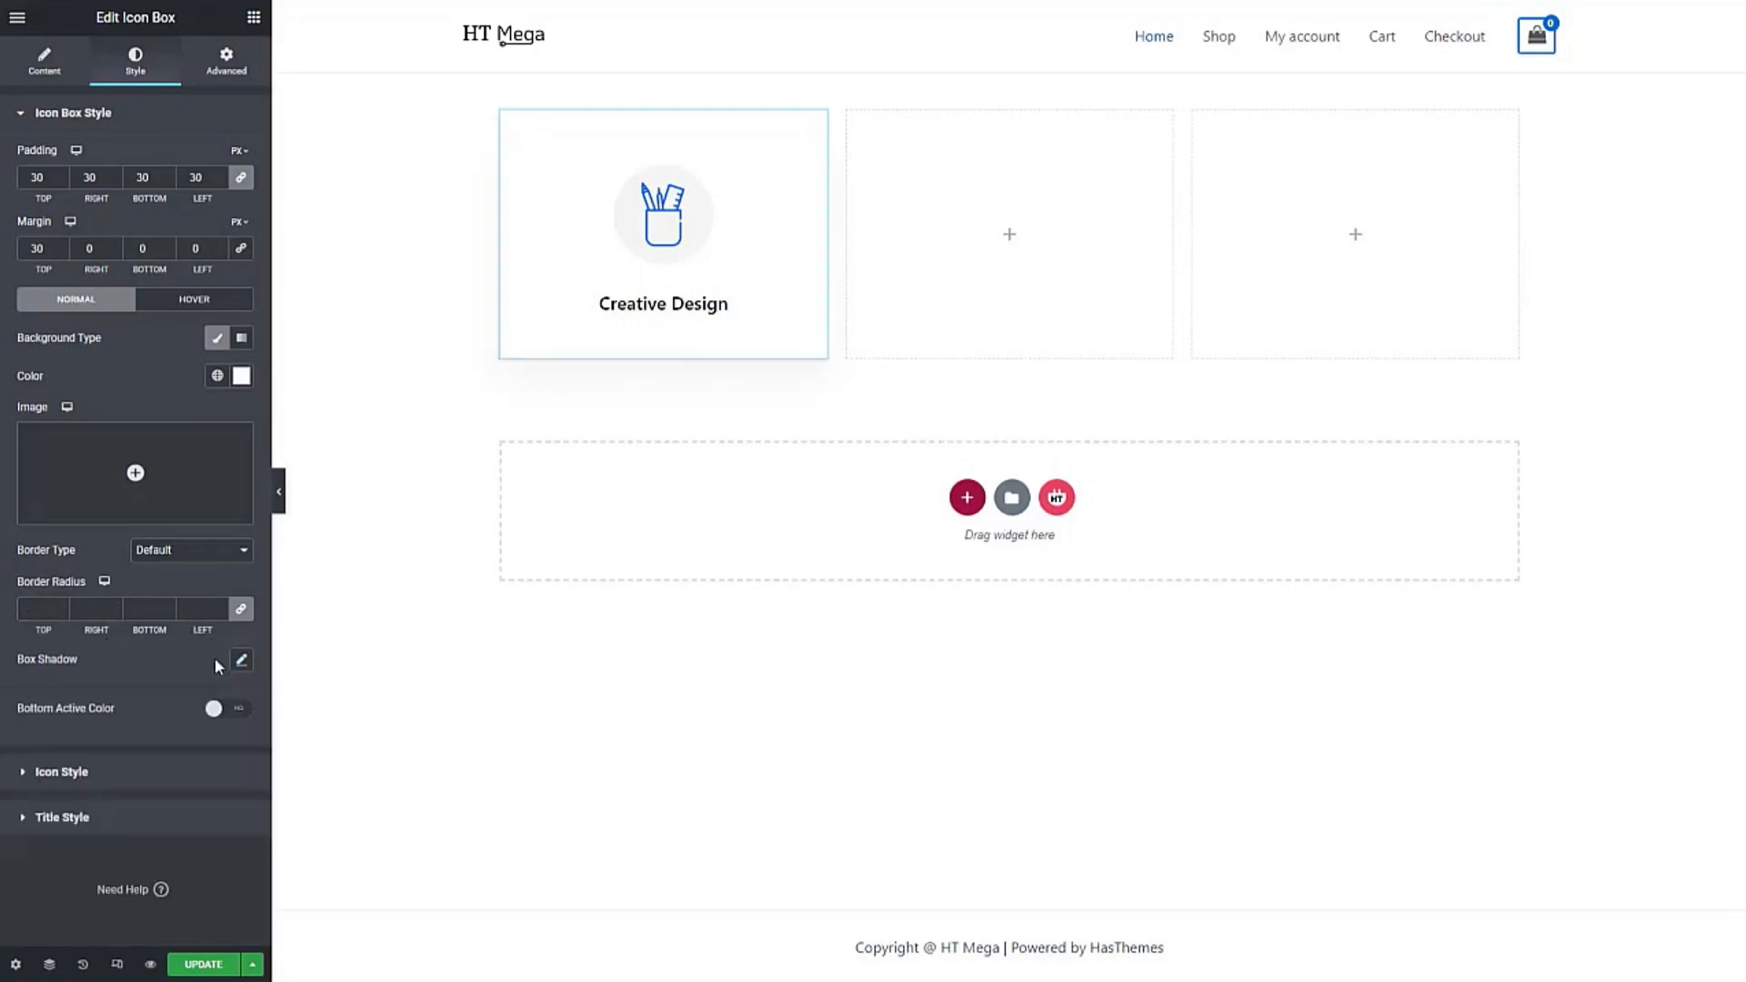
Step: Give the icon box's hover state a classic background with a blue colour
{"action": "left_click", "coordinate": [192, 298]}
{"action": "left_click", "coordinate": [219, 338]}
{"action": "left_click", "coordinate": [242, 377]}
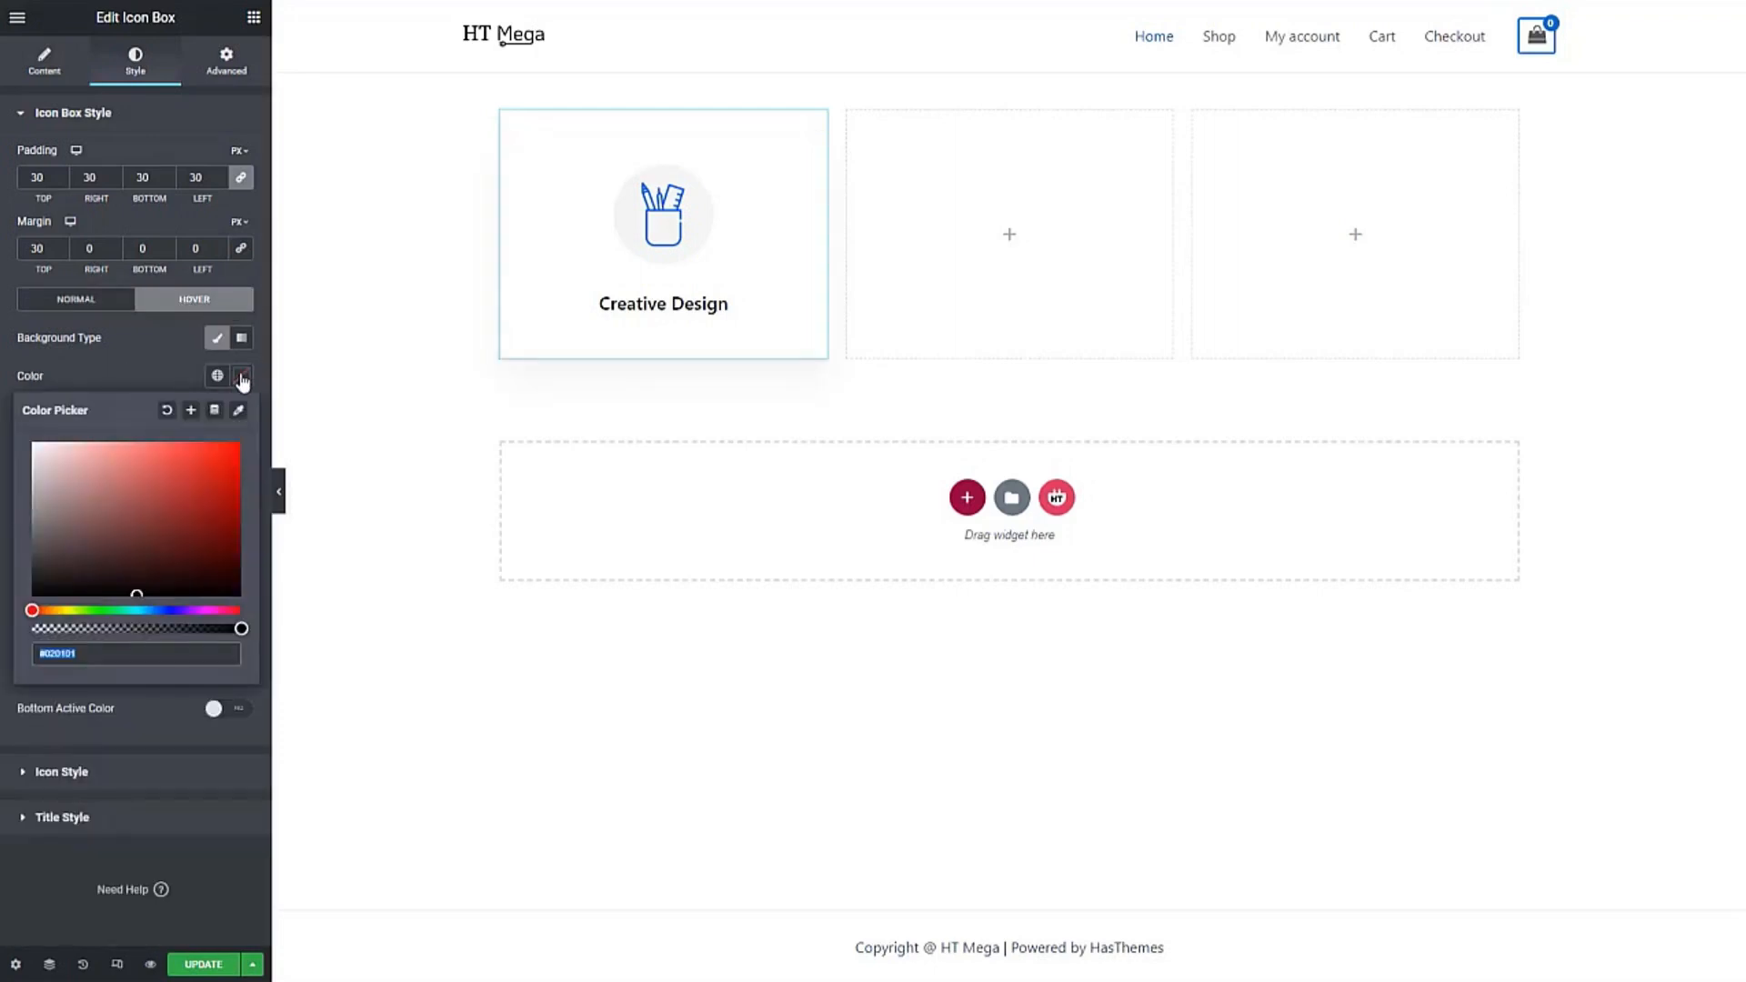
{"action": "left_click", "coordinate": [182, 376]}
Step: Try a solid border and a box shadow on the icon box's hover state, resetting both to default
{"action": "left_click", "coordinate": [173, 552]}
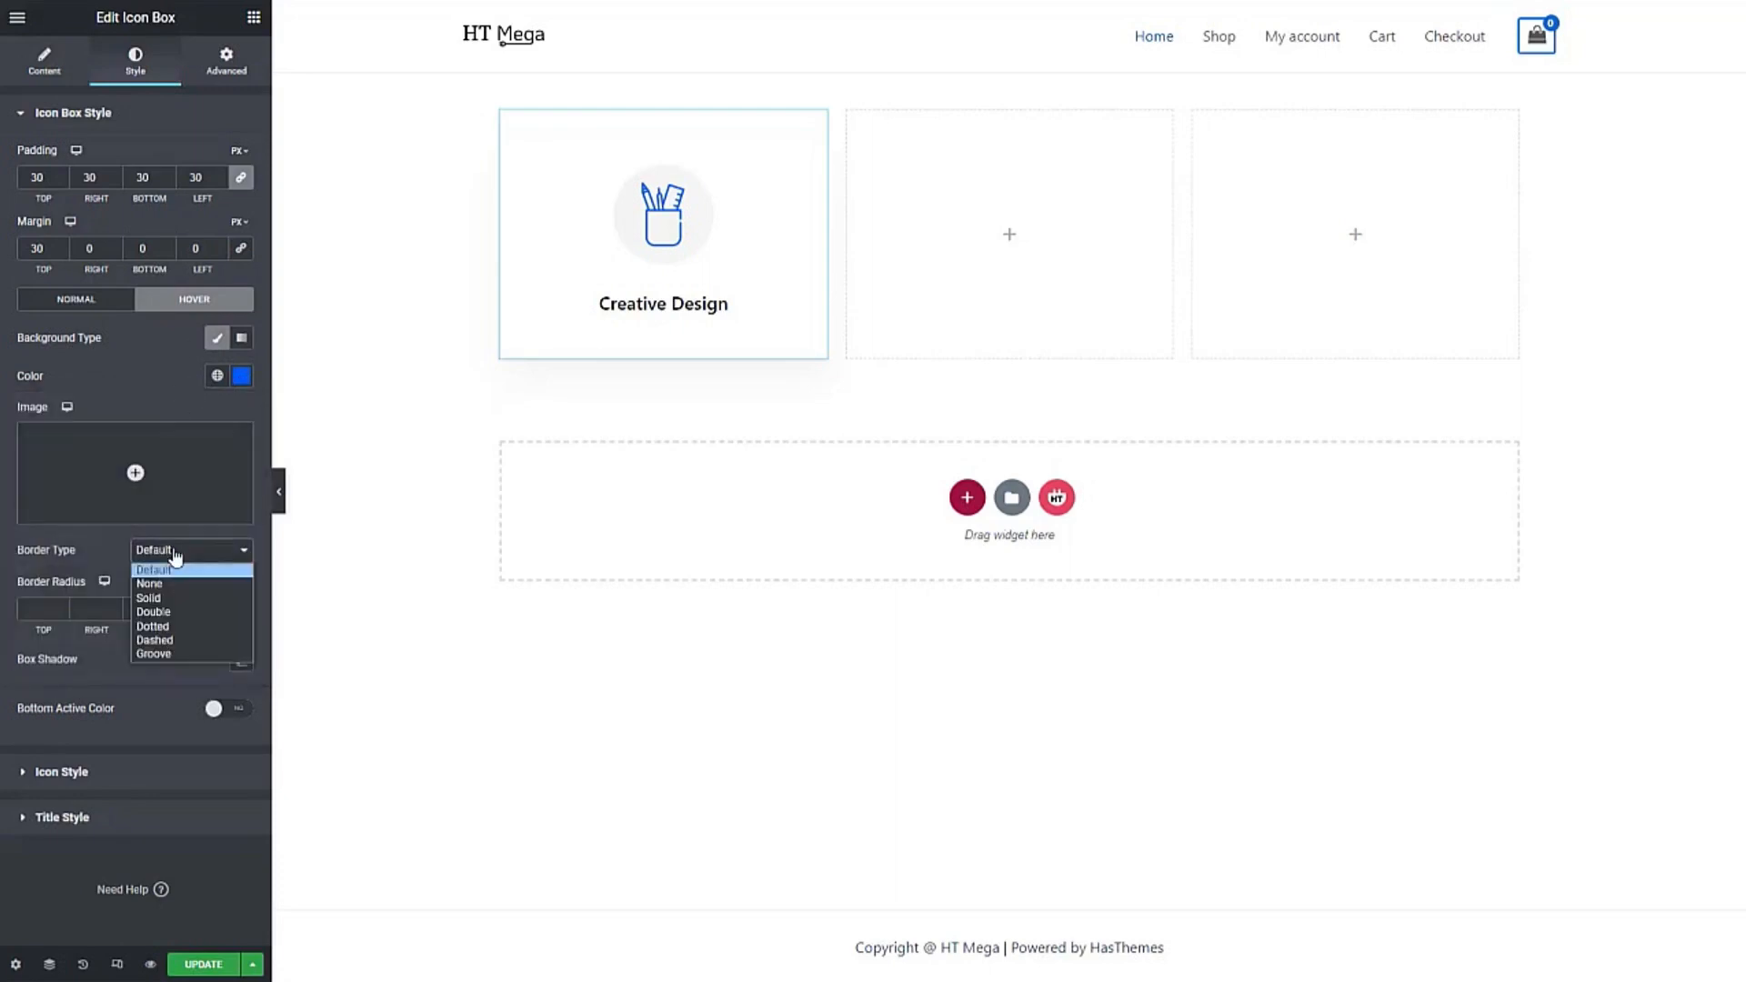
{"action": "left_click", "coordinate": [158, 597]}
{"action": "left_click", "coordinate": [163, 555]}
{"action": "left_click", "coordinate": [165, 568]}
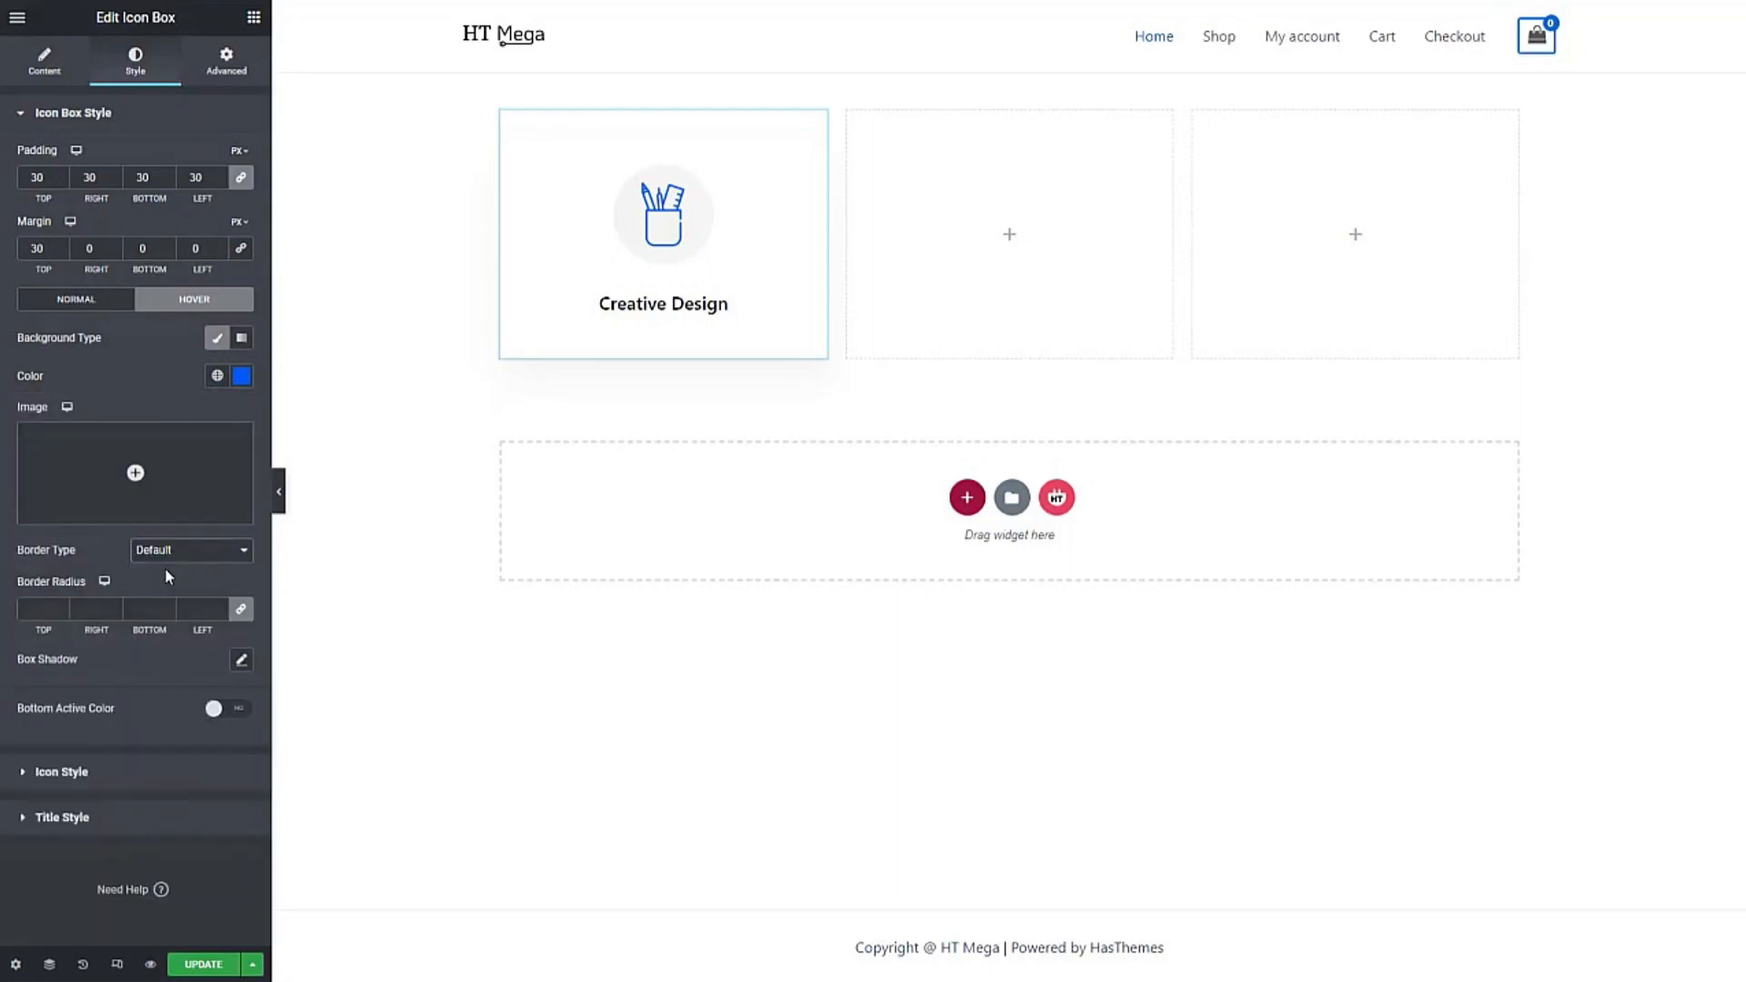
{"action": "left_click", "coordinate": [241, 661]}
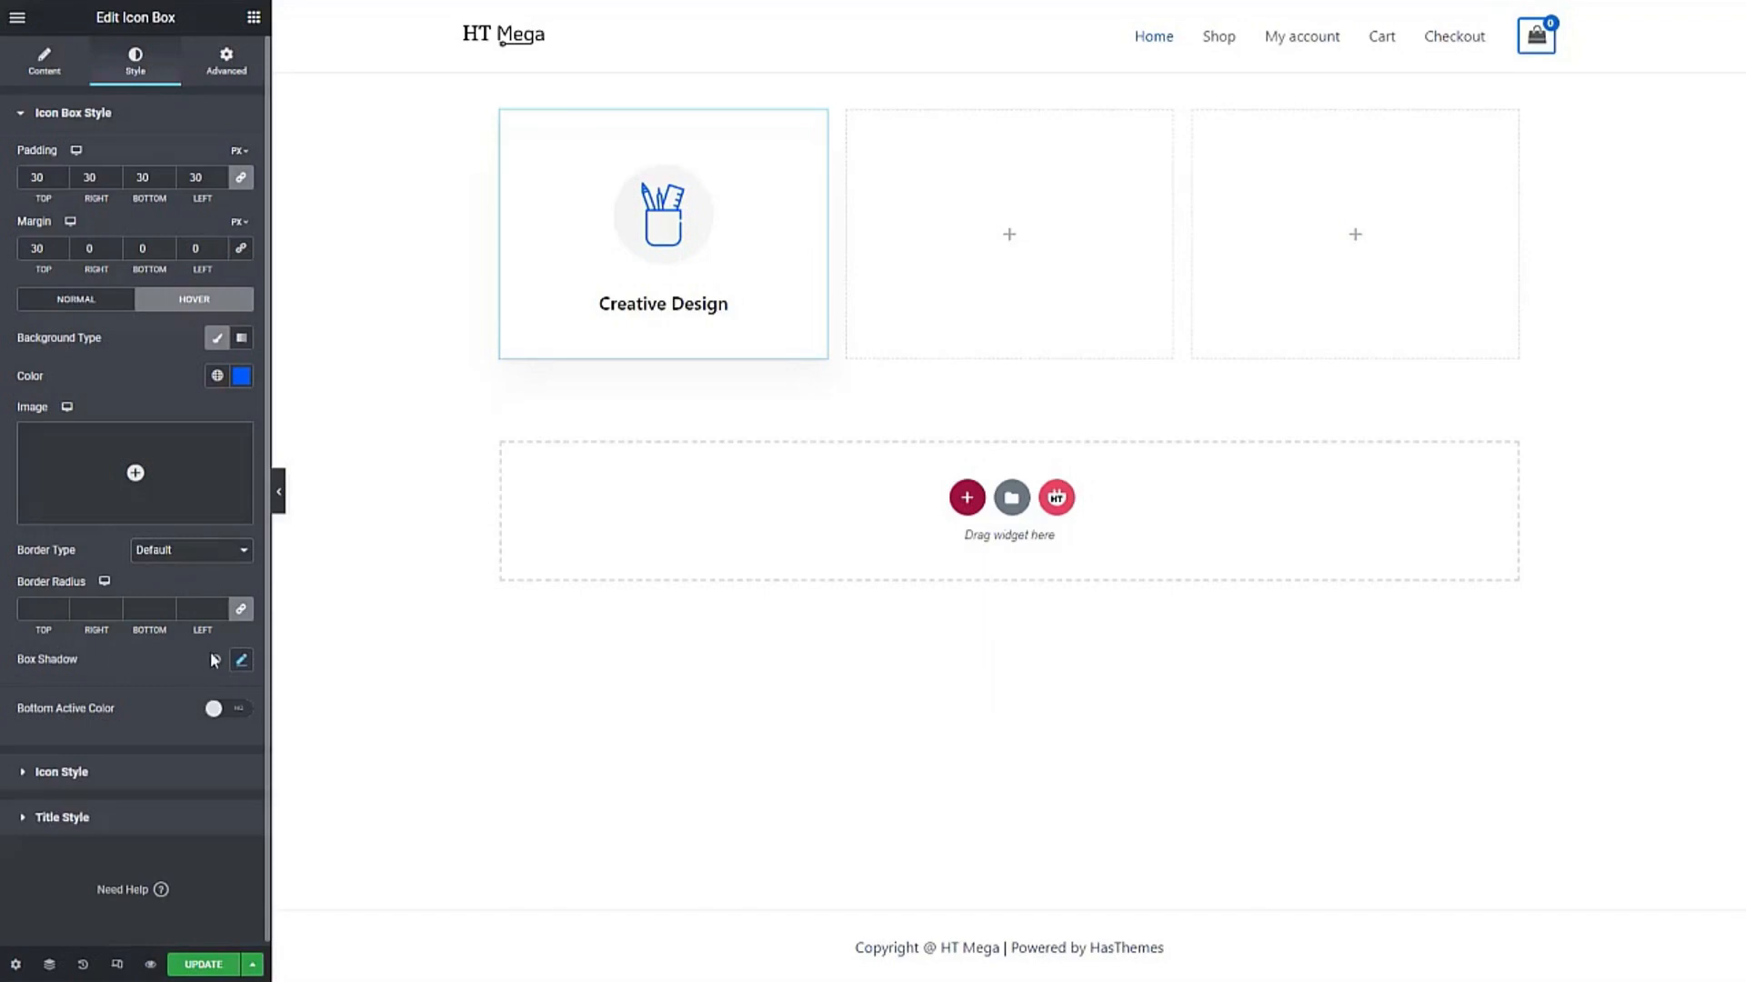
{"action": "left_click", "coordinate": [216, 662]}
Step: In the icon's own style settings, set the width to 110 and choose a classic background for the normal state
{"action": "left_click", "coordinate": [76, 299]}
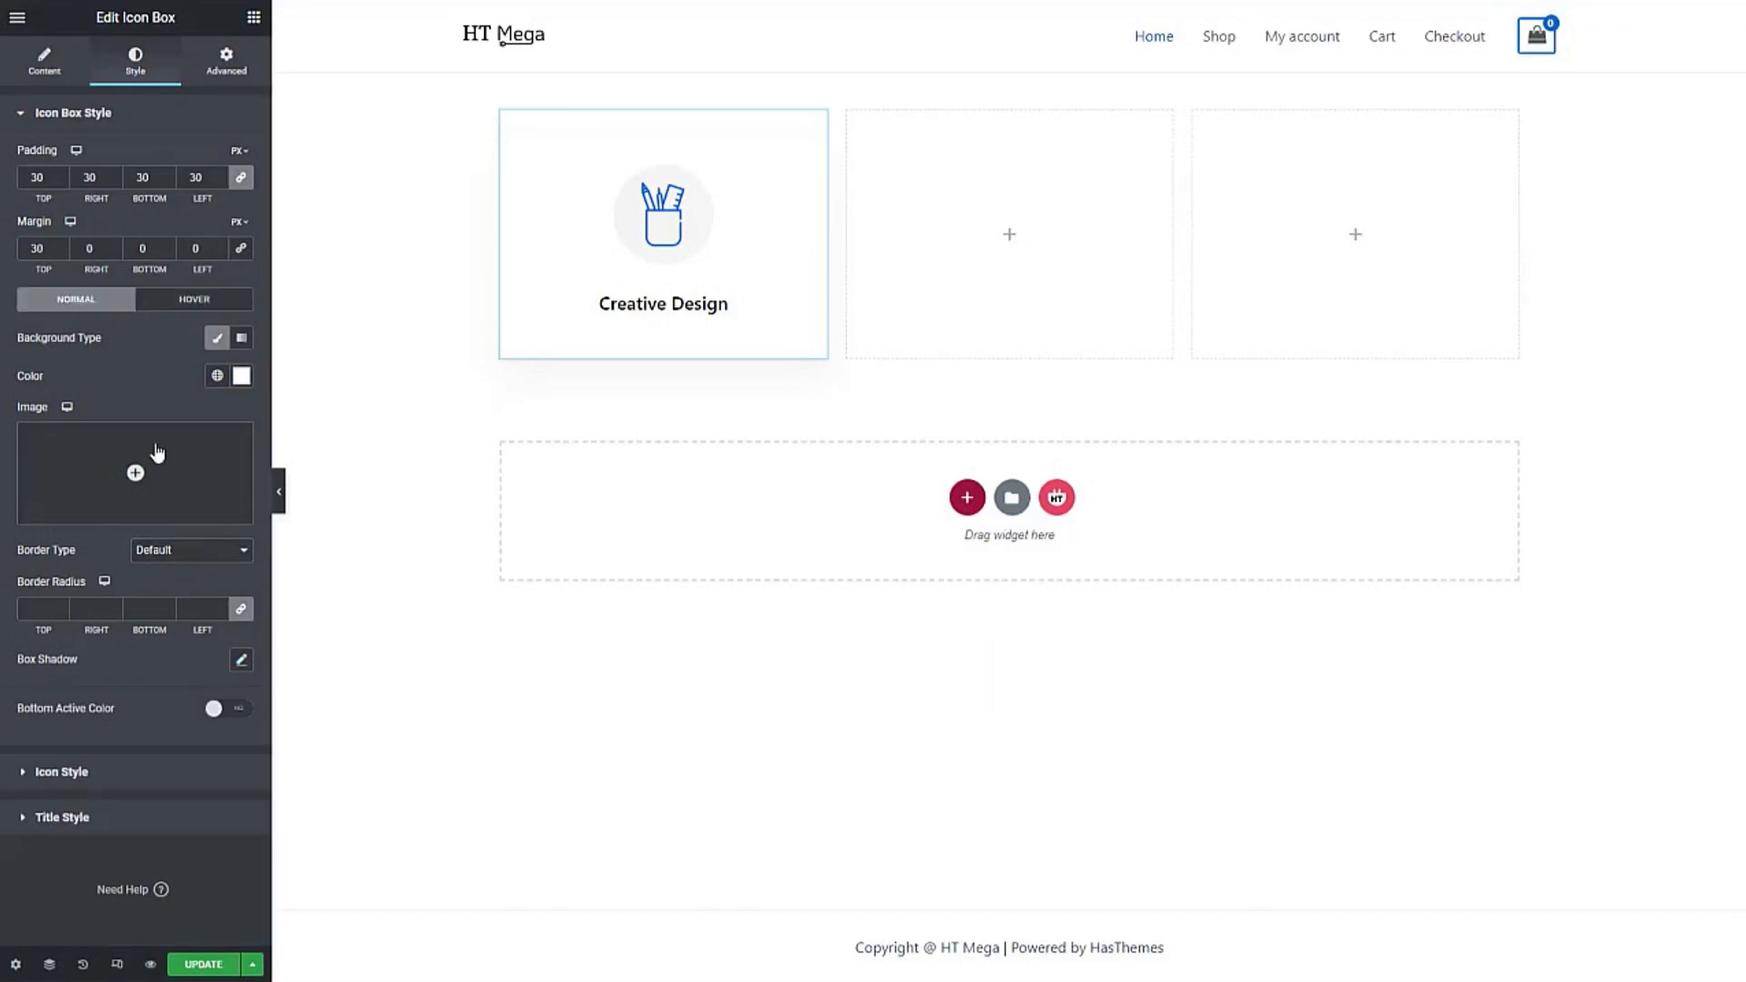
{"action": "left_click", "coordinate": [91, 115]}
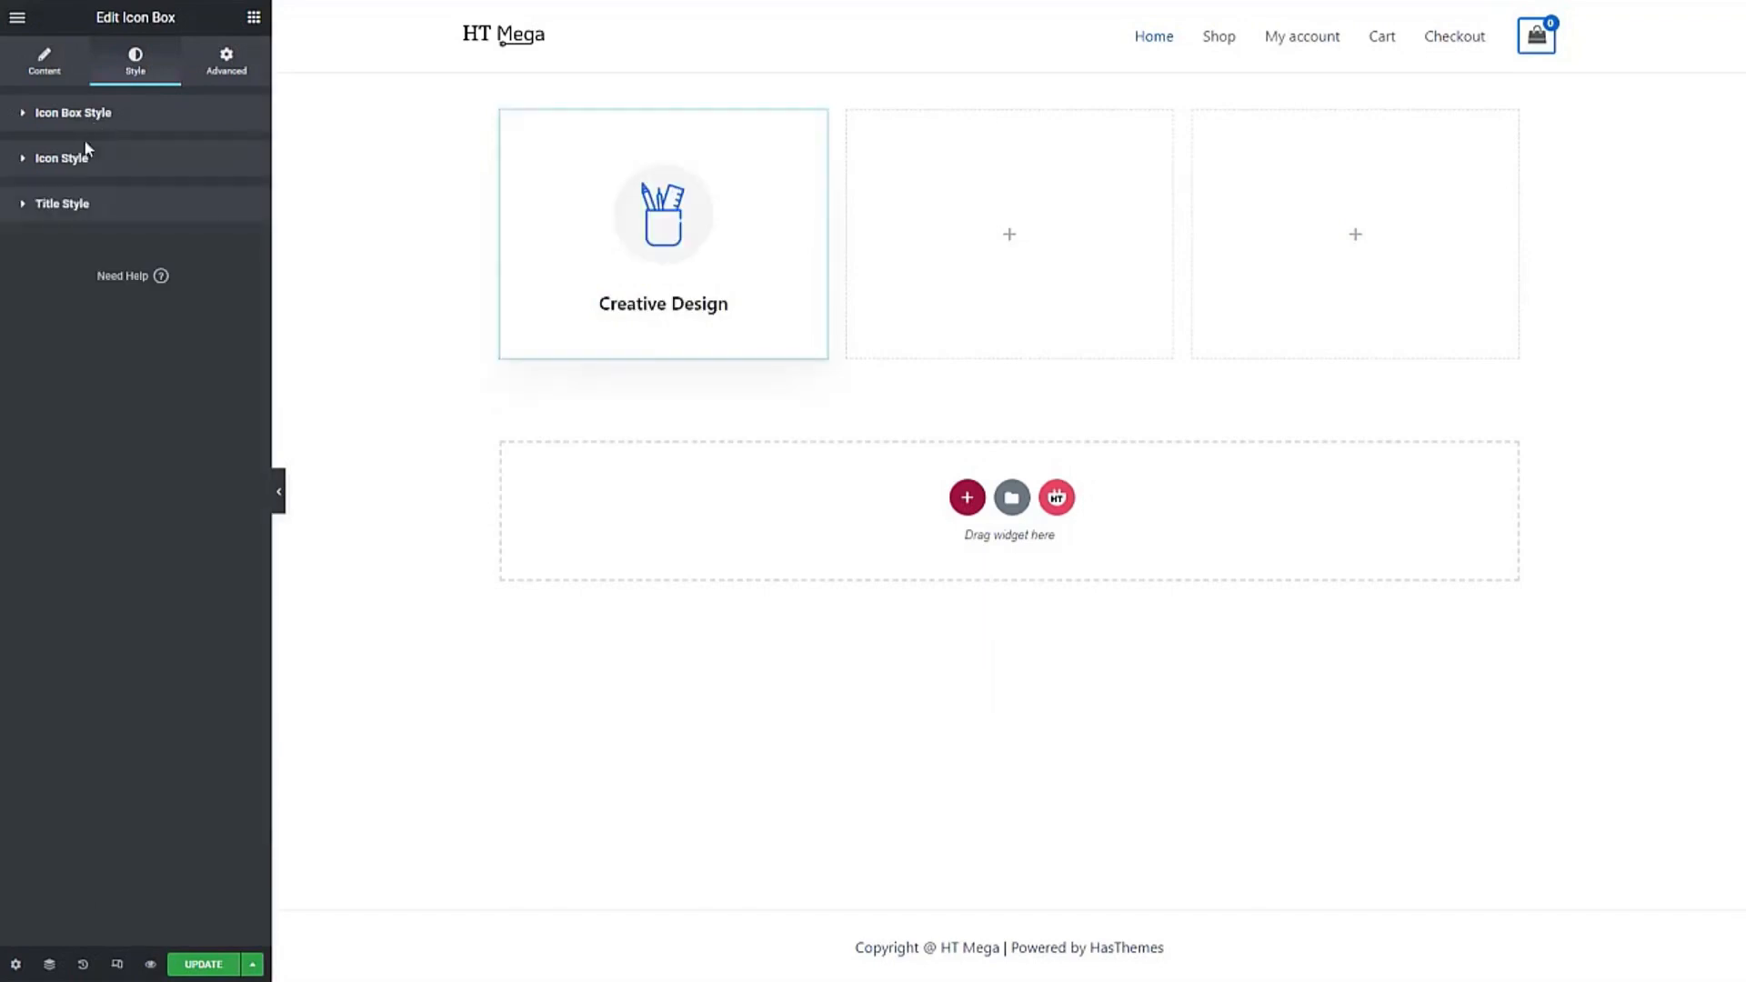
{"action": "left_click", "coordinate": [81, 164]}
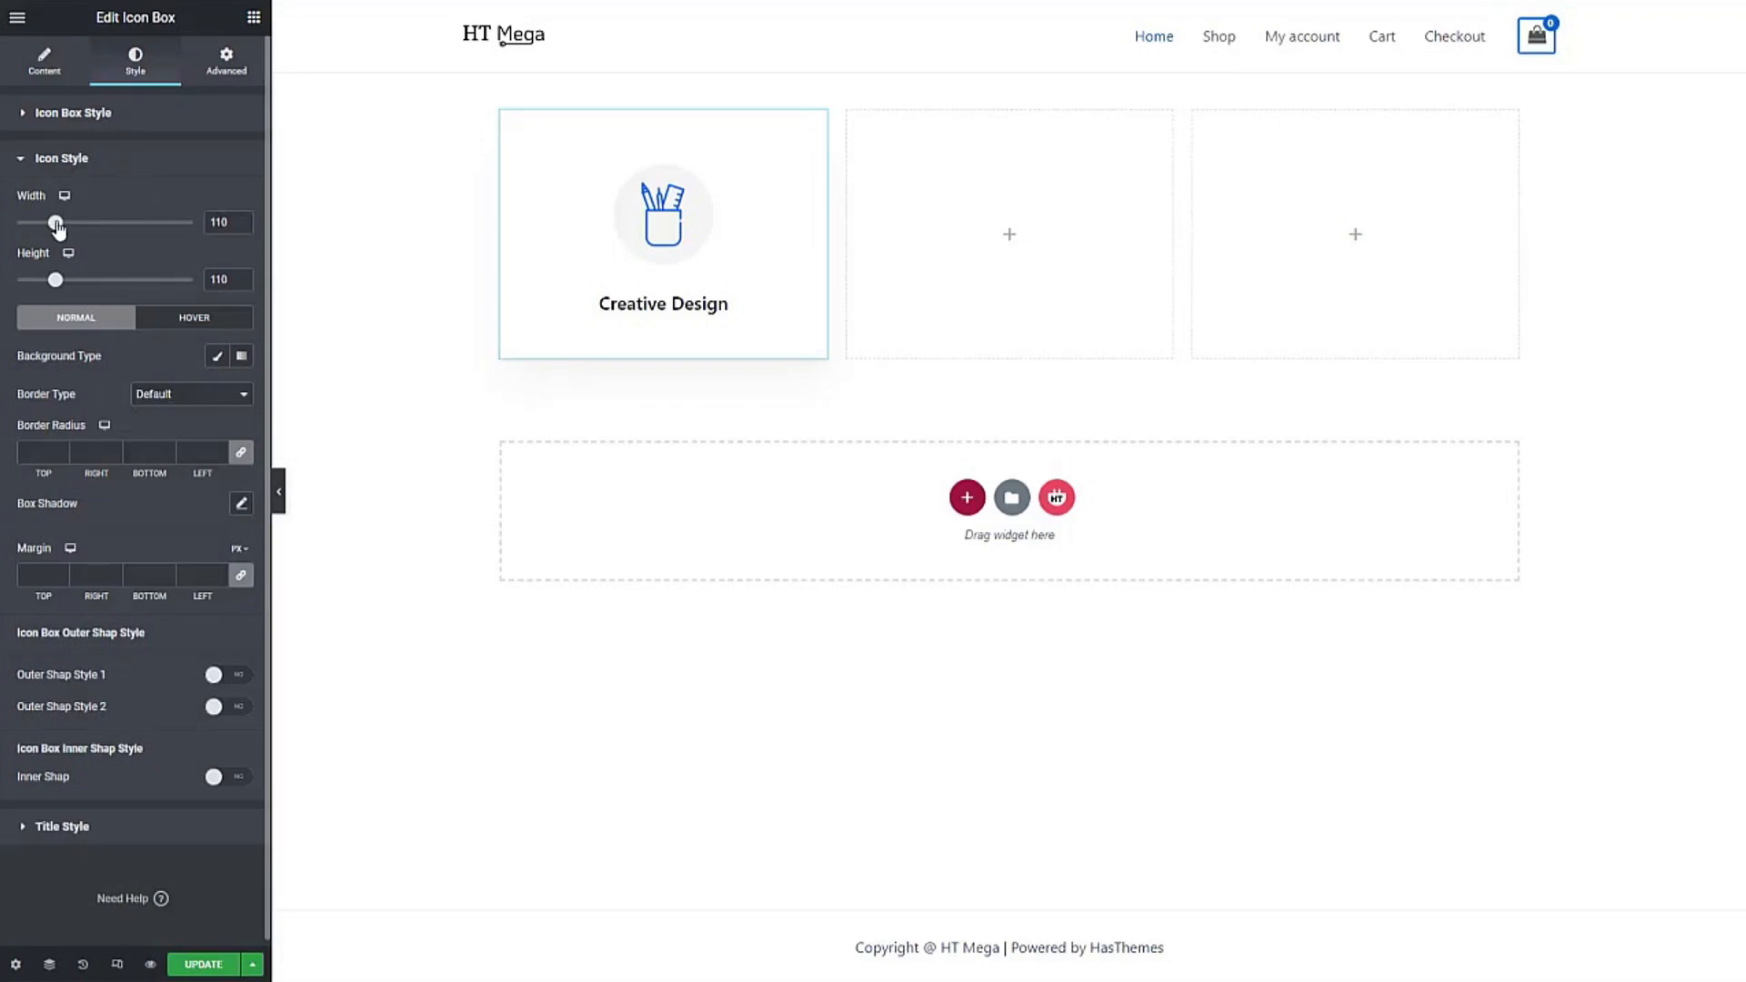
{"action": "type", "text": "110"}
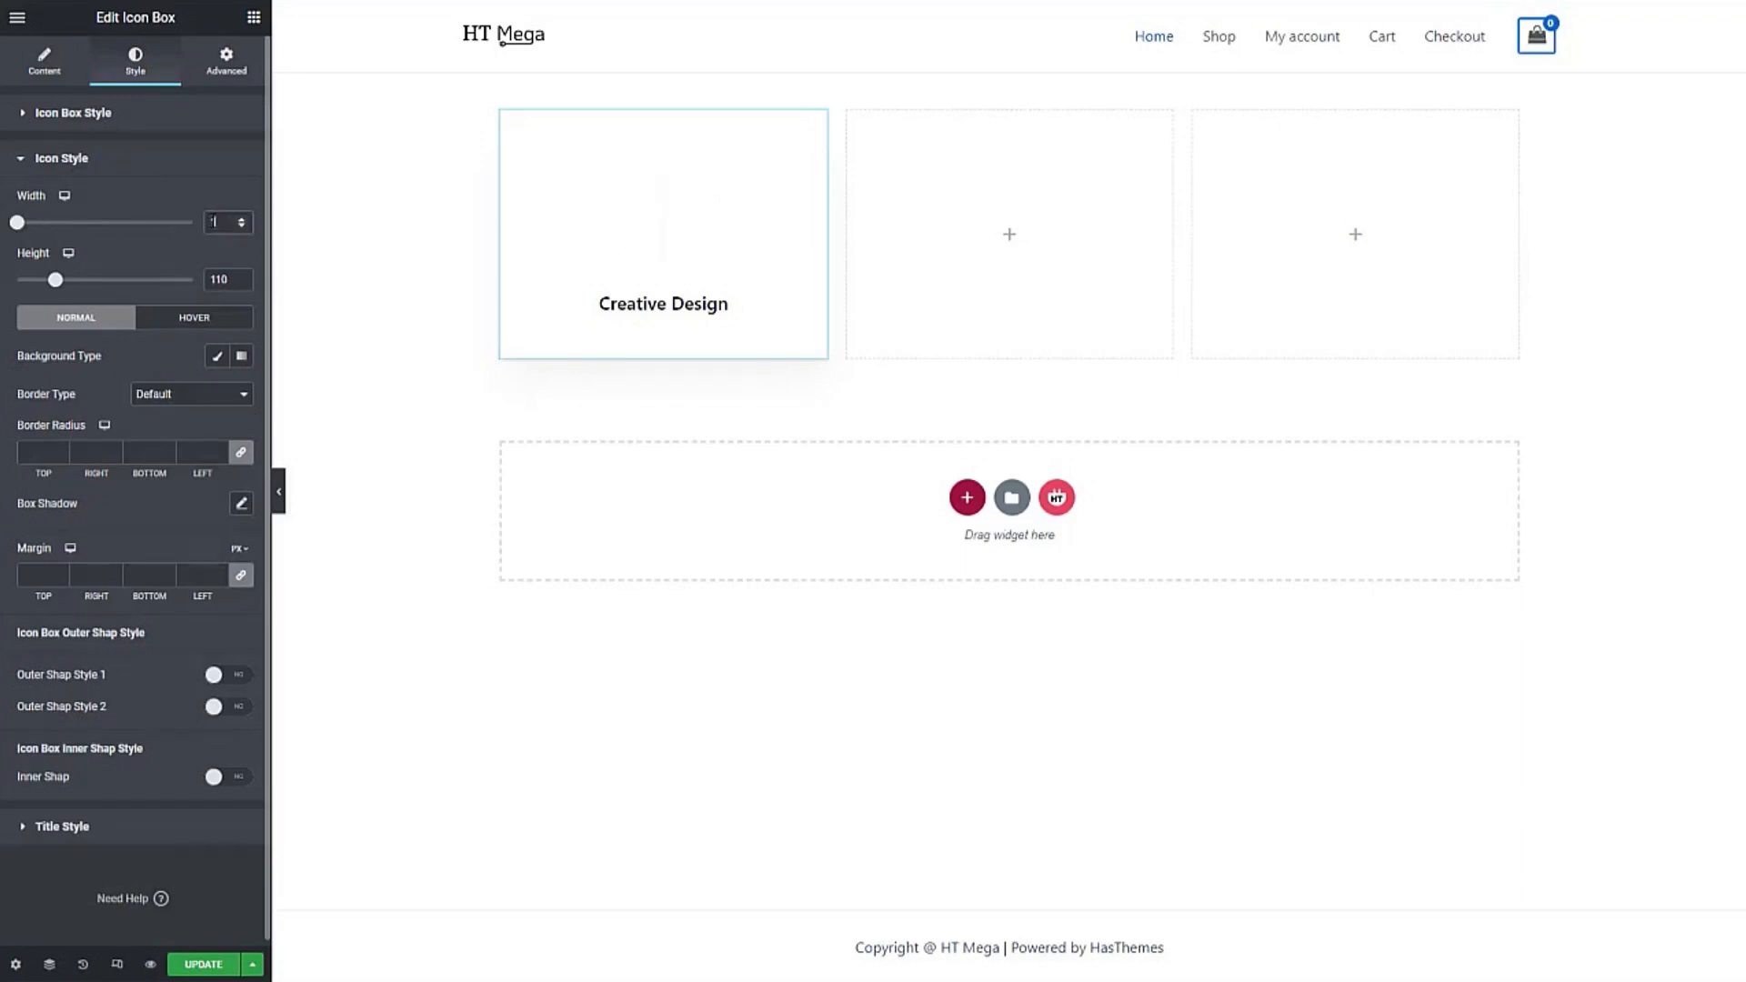
{"action": "left_click", "coordinate": [216, 359]}
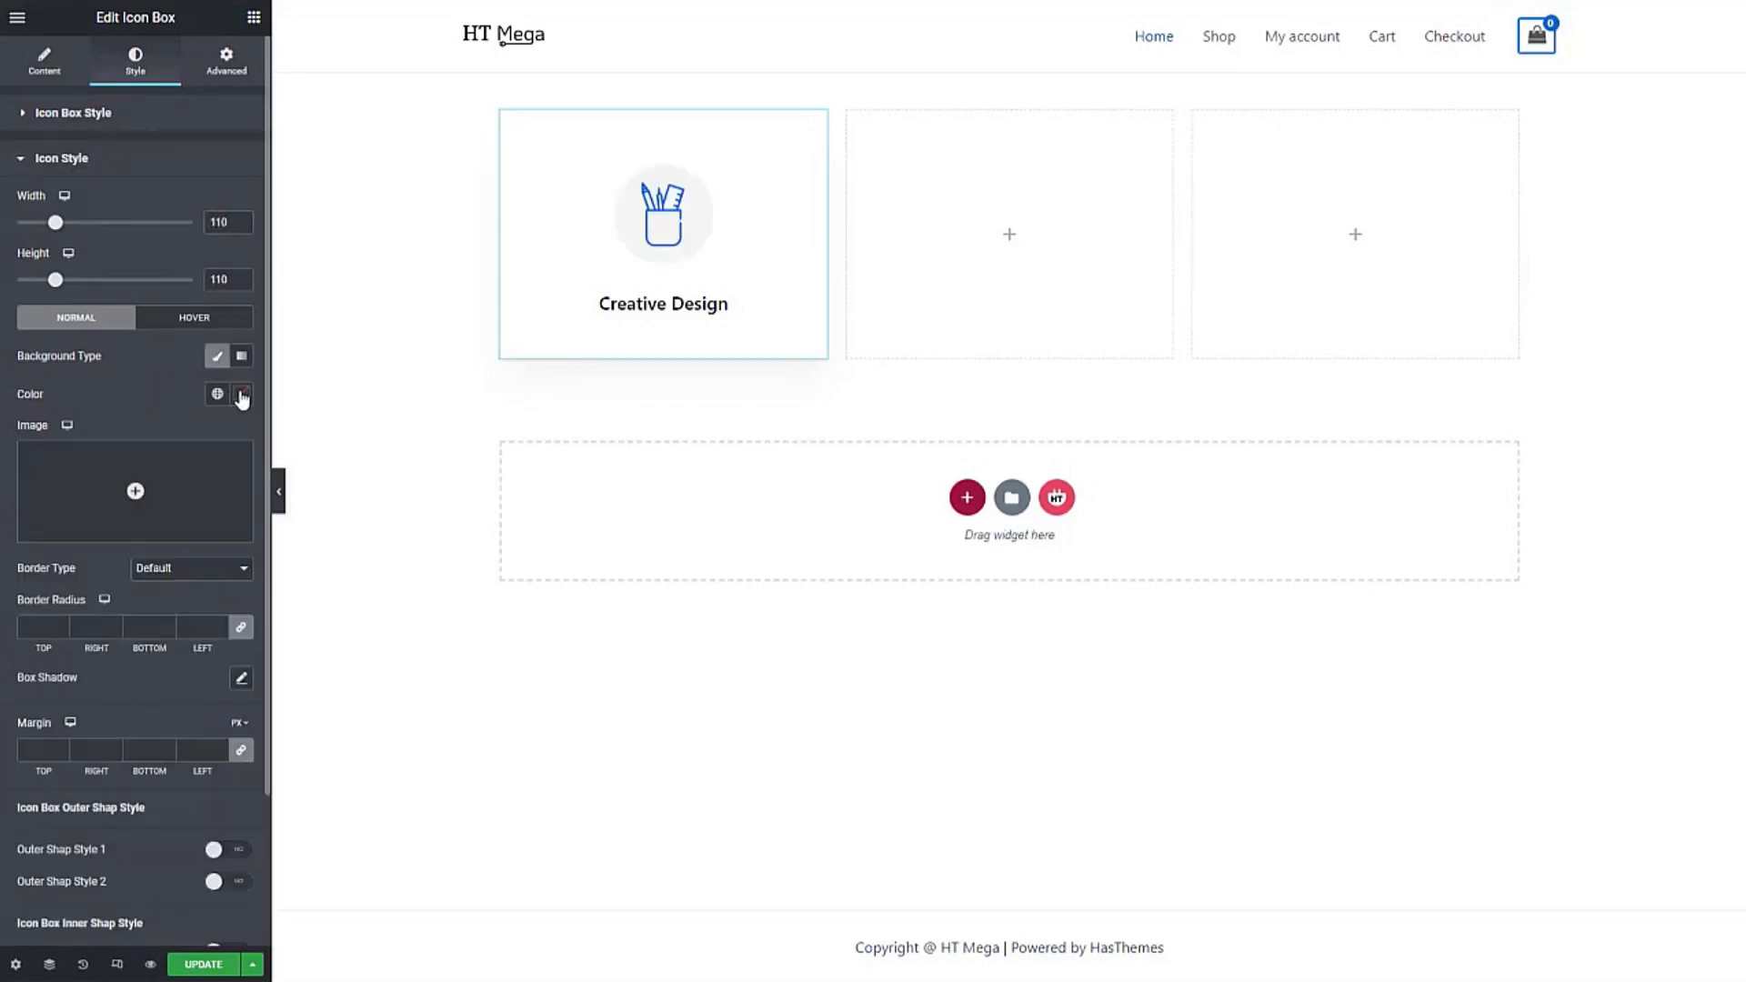
Step: Try #DEDEDE as the icon's normal background colour and reset it
{"action": "left_click", "coordinate": [241, 396]}
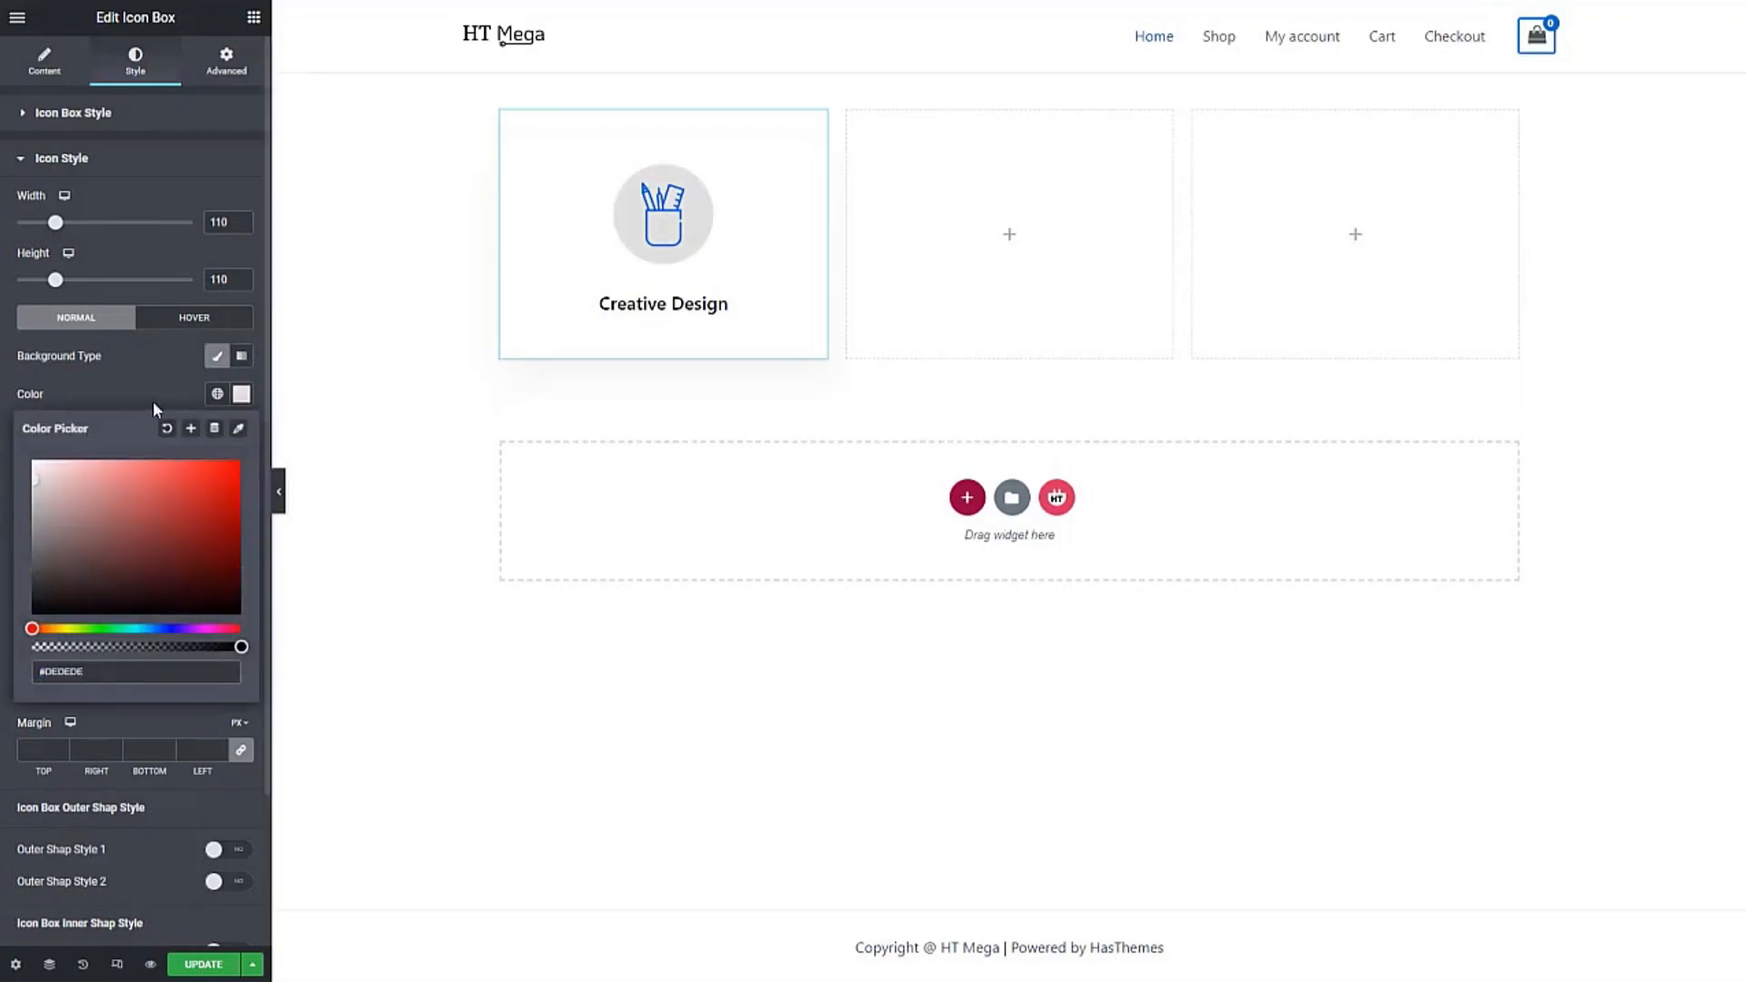
{"action": "left_click", "coordinate": [167, 427]}
{"action": "left_click", "coordinate": [175, 396]}
Step: Try a solid border and a box shadow on the icon's normal state, restoring the defaults
{"action": "left_click", "coordinate": [187, 568]}
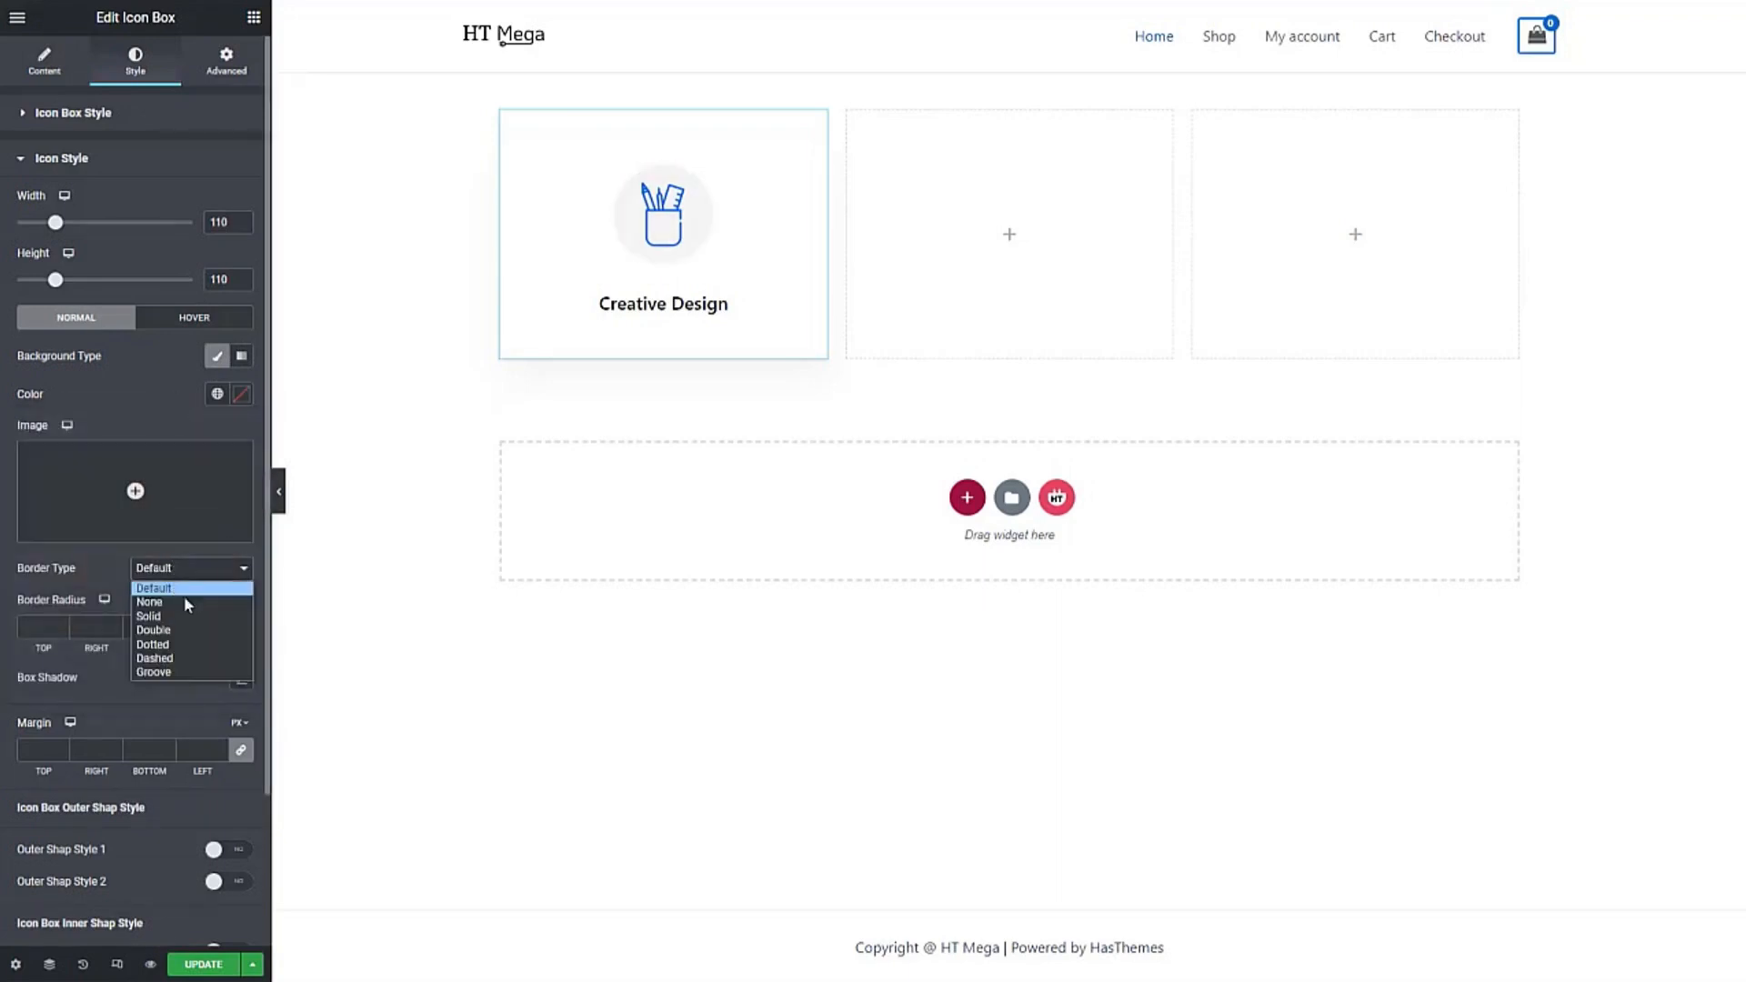
{"action": "left_click", "coordinate": [182, 617]}
{"action": "left_click", "coordinate": [173, 570]}
{"action": "left_click", "coordinate": [167, 587]}
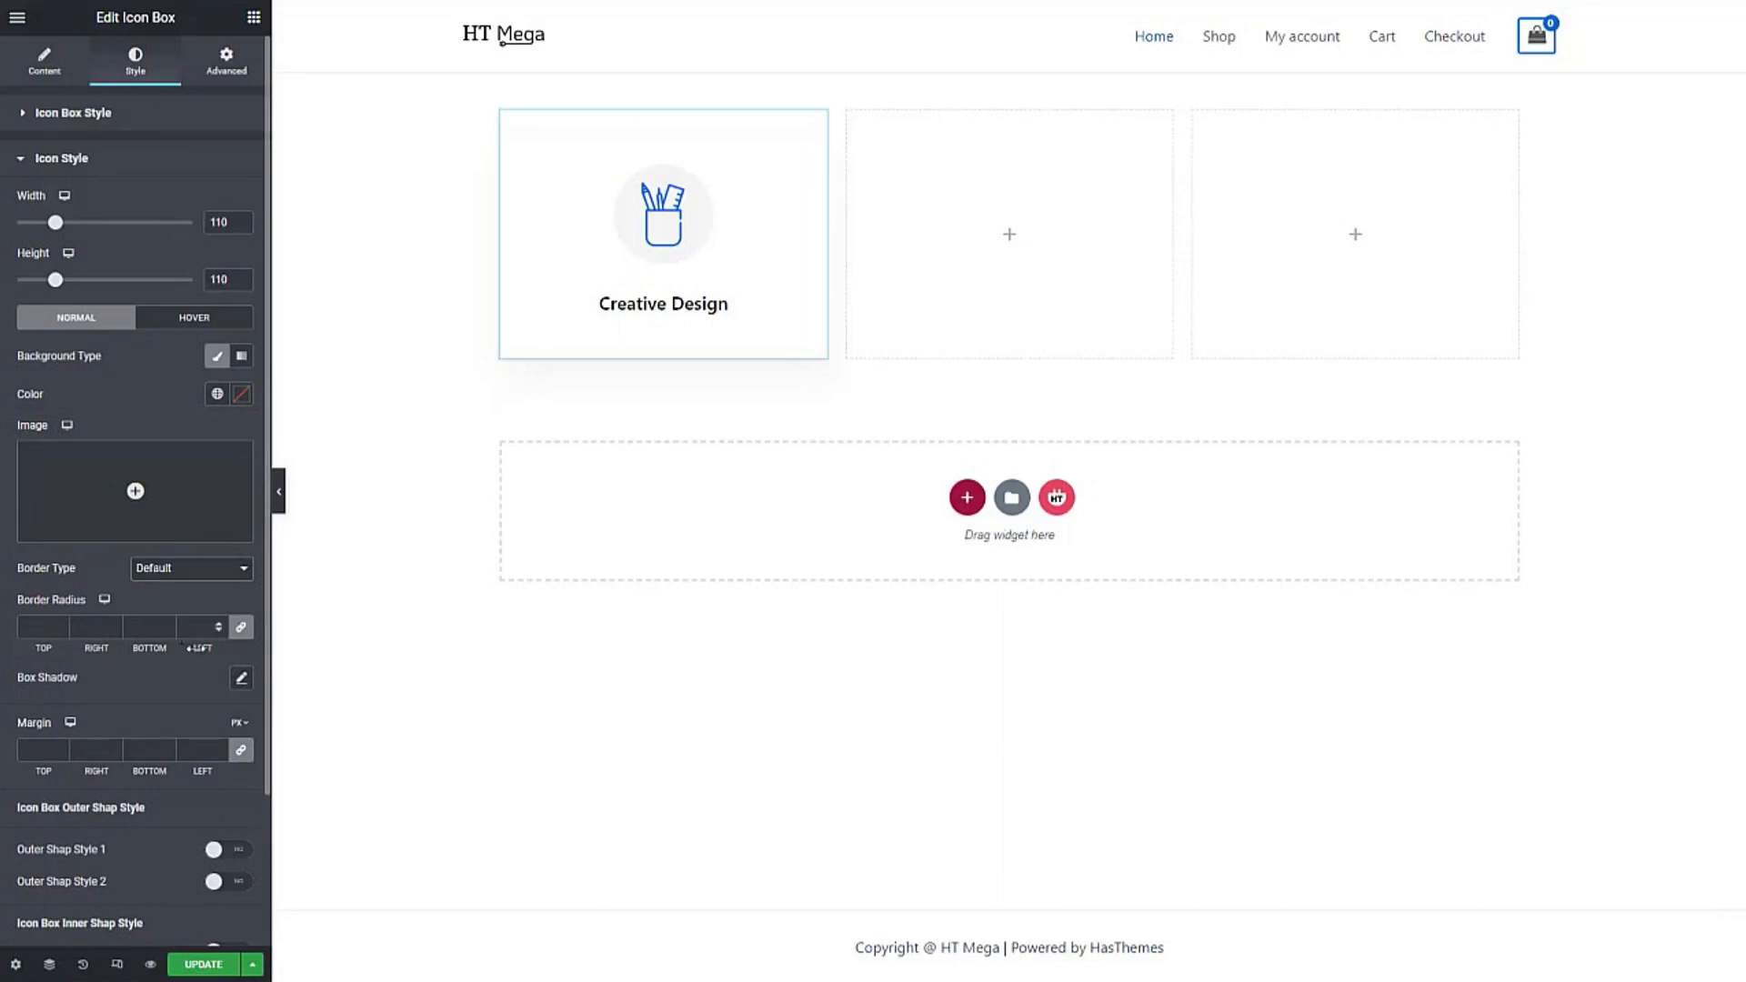
{"action": "left_click", "coordinate": [241, 679]}
{"action": "left_click", "coordinate": [212, 680]}
Step: Set the icon's bottom margin to 20 px with the sides unlinked and the other sides at 0
{"action": "left_click", "coordinate": [148, 750]}
{"action": "type", "text": "0"}
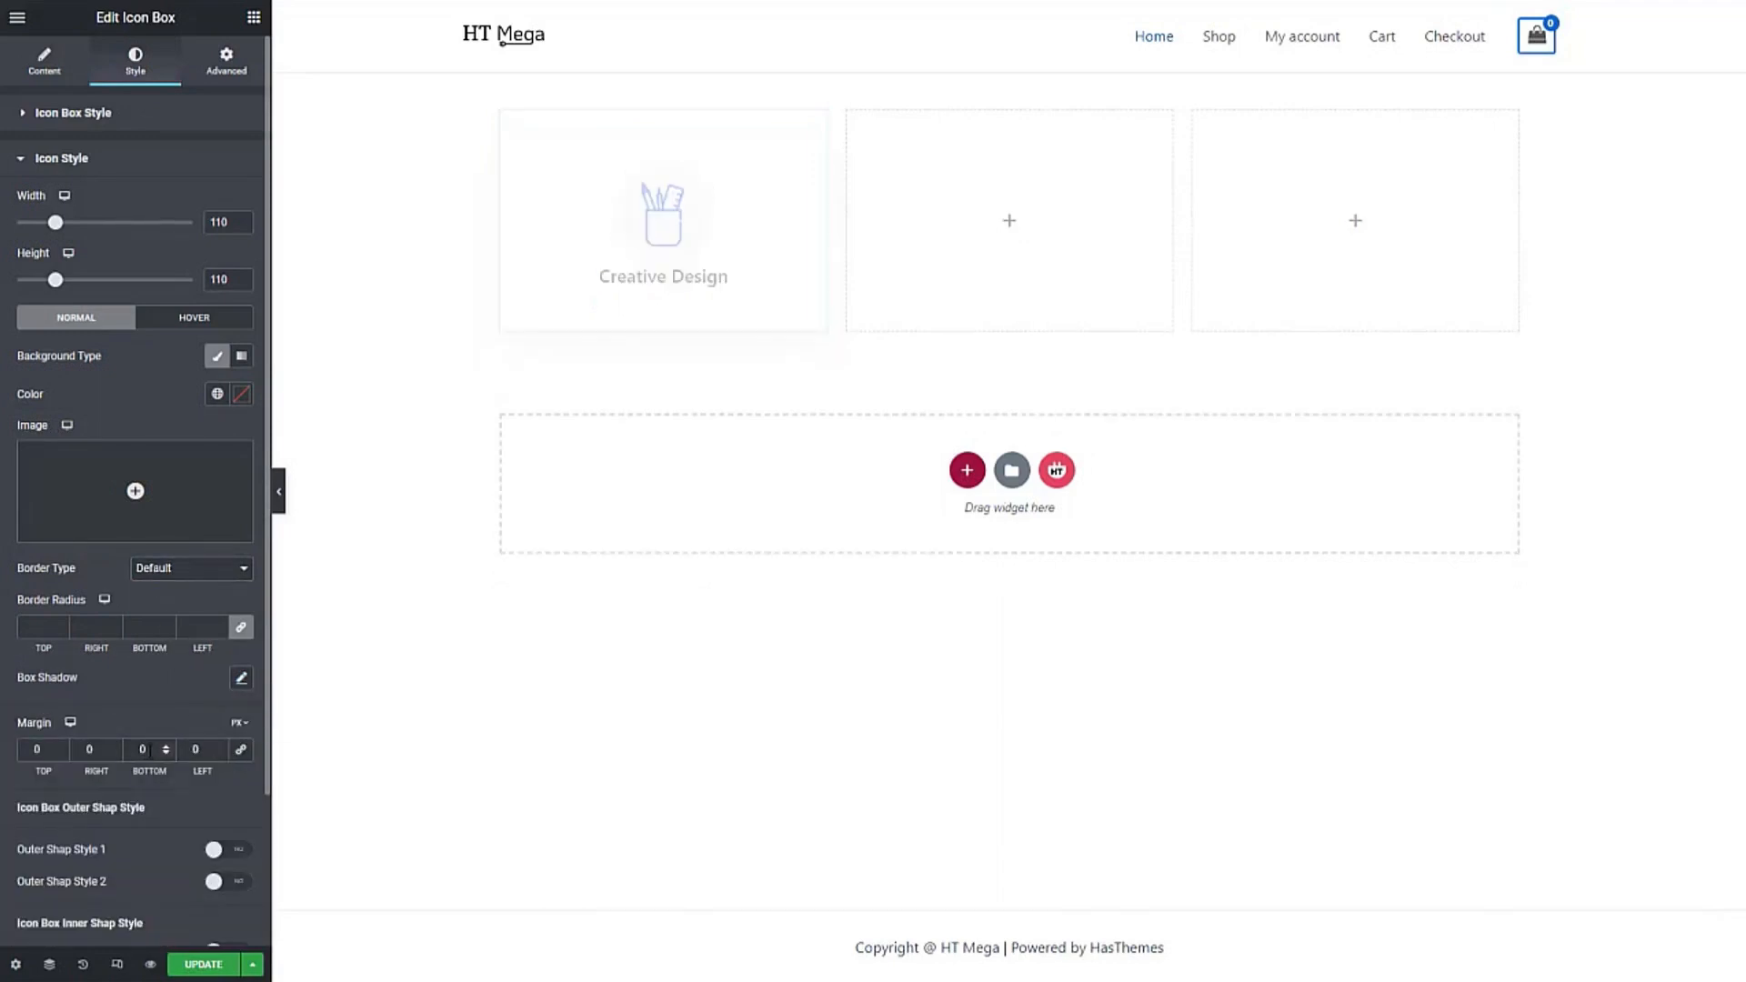
{"action": "type", "text": "2"}
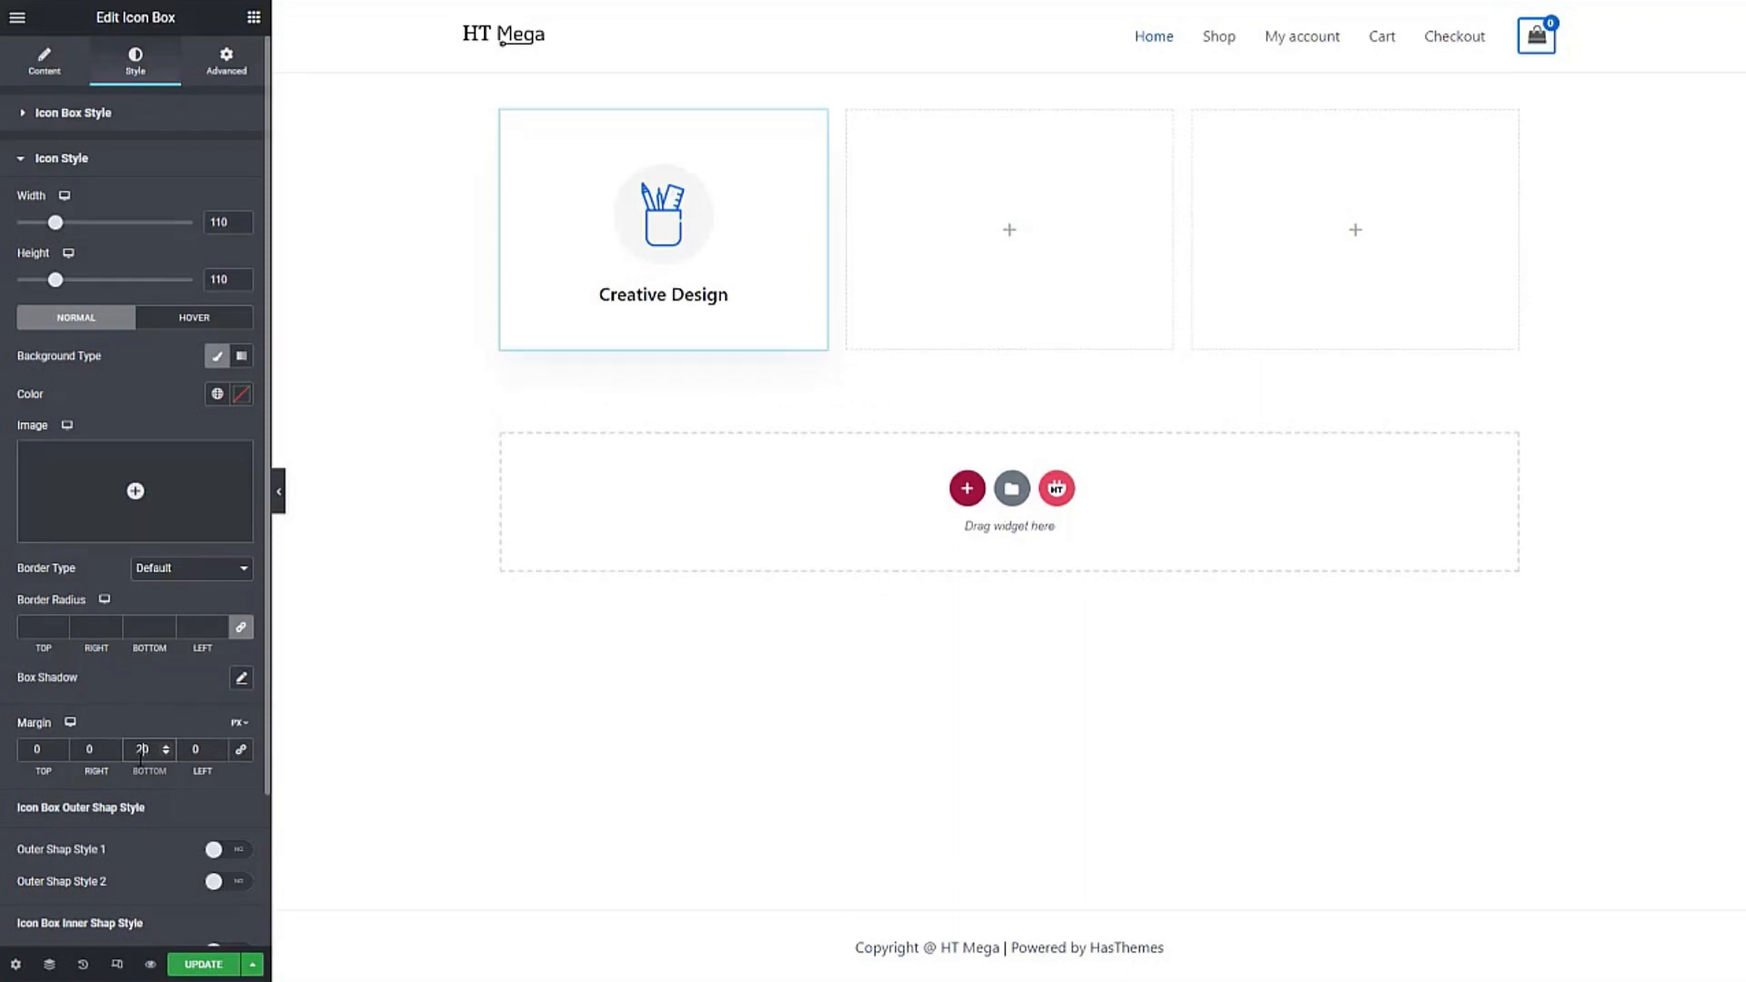
Step: Give the icon's hover state a classic white background and return to its normal state settings
{"action": "left_click", "coordinate": [194, 318]}
{"action": "left_click", "coordinate": [218, 356]}
{"action": "left_click", "coordinate": [241, 394]}
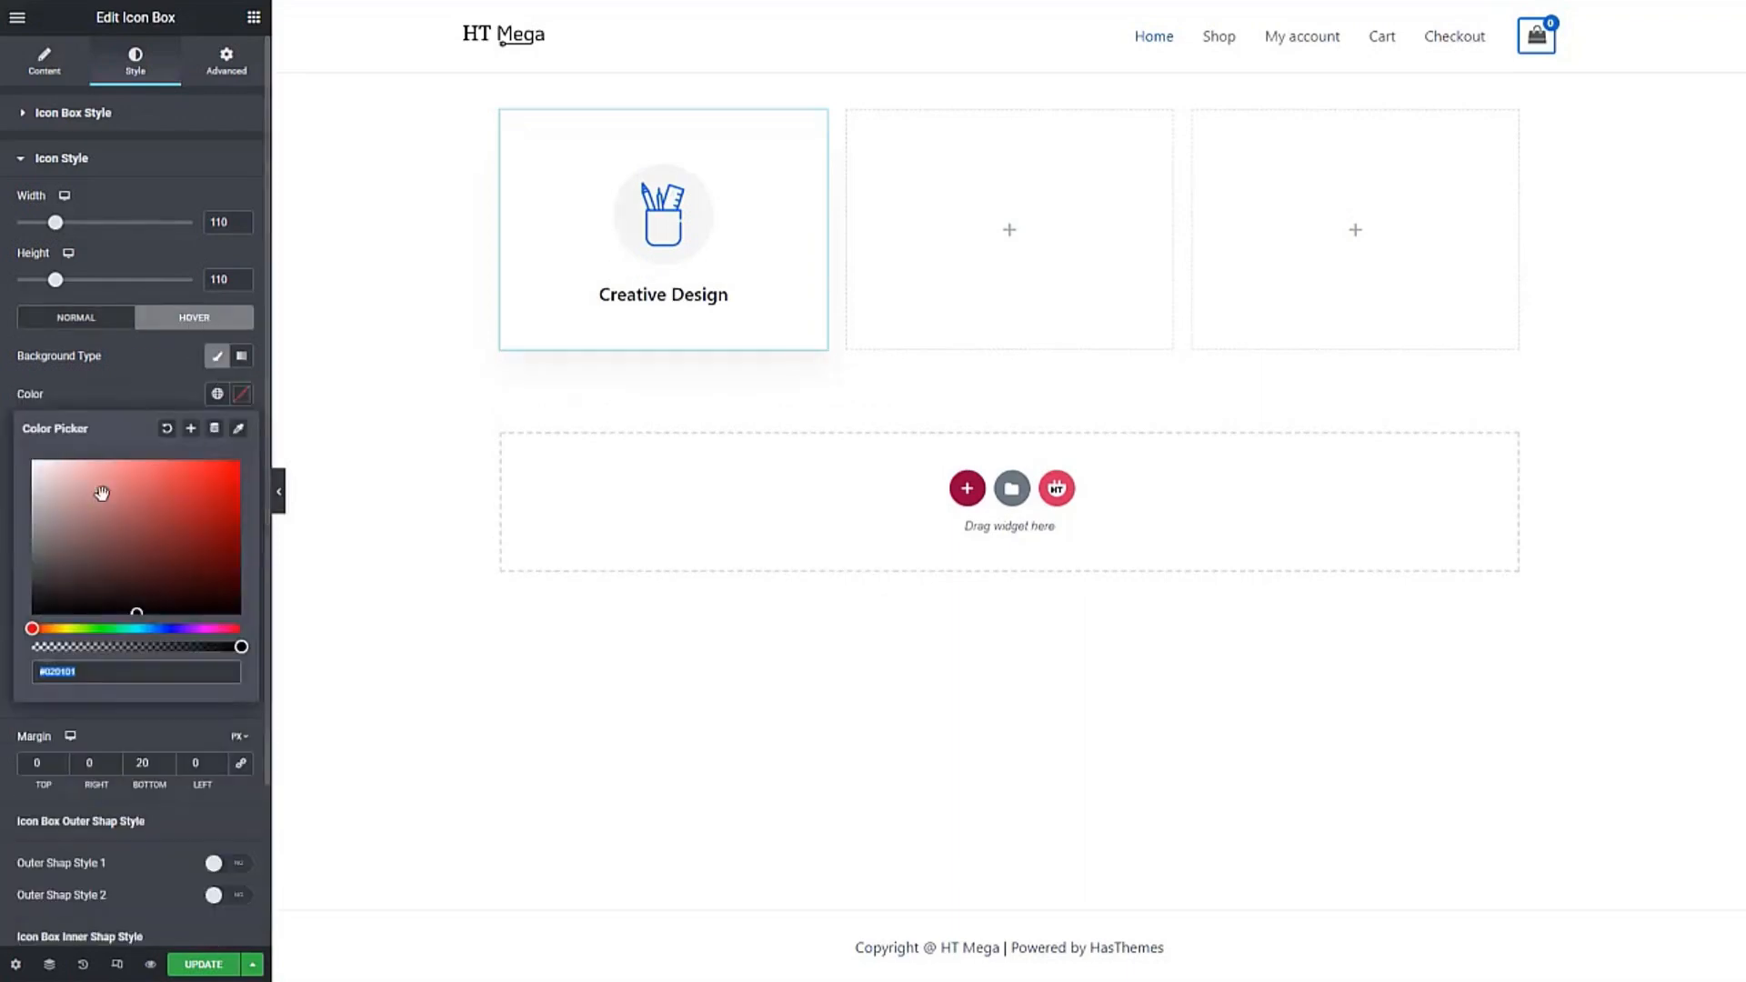
{"action": "left_click", "coordinate": [182, 393]}
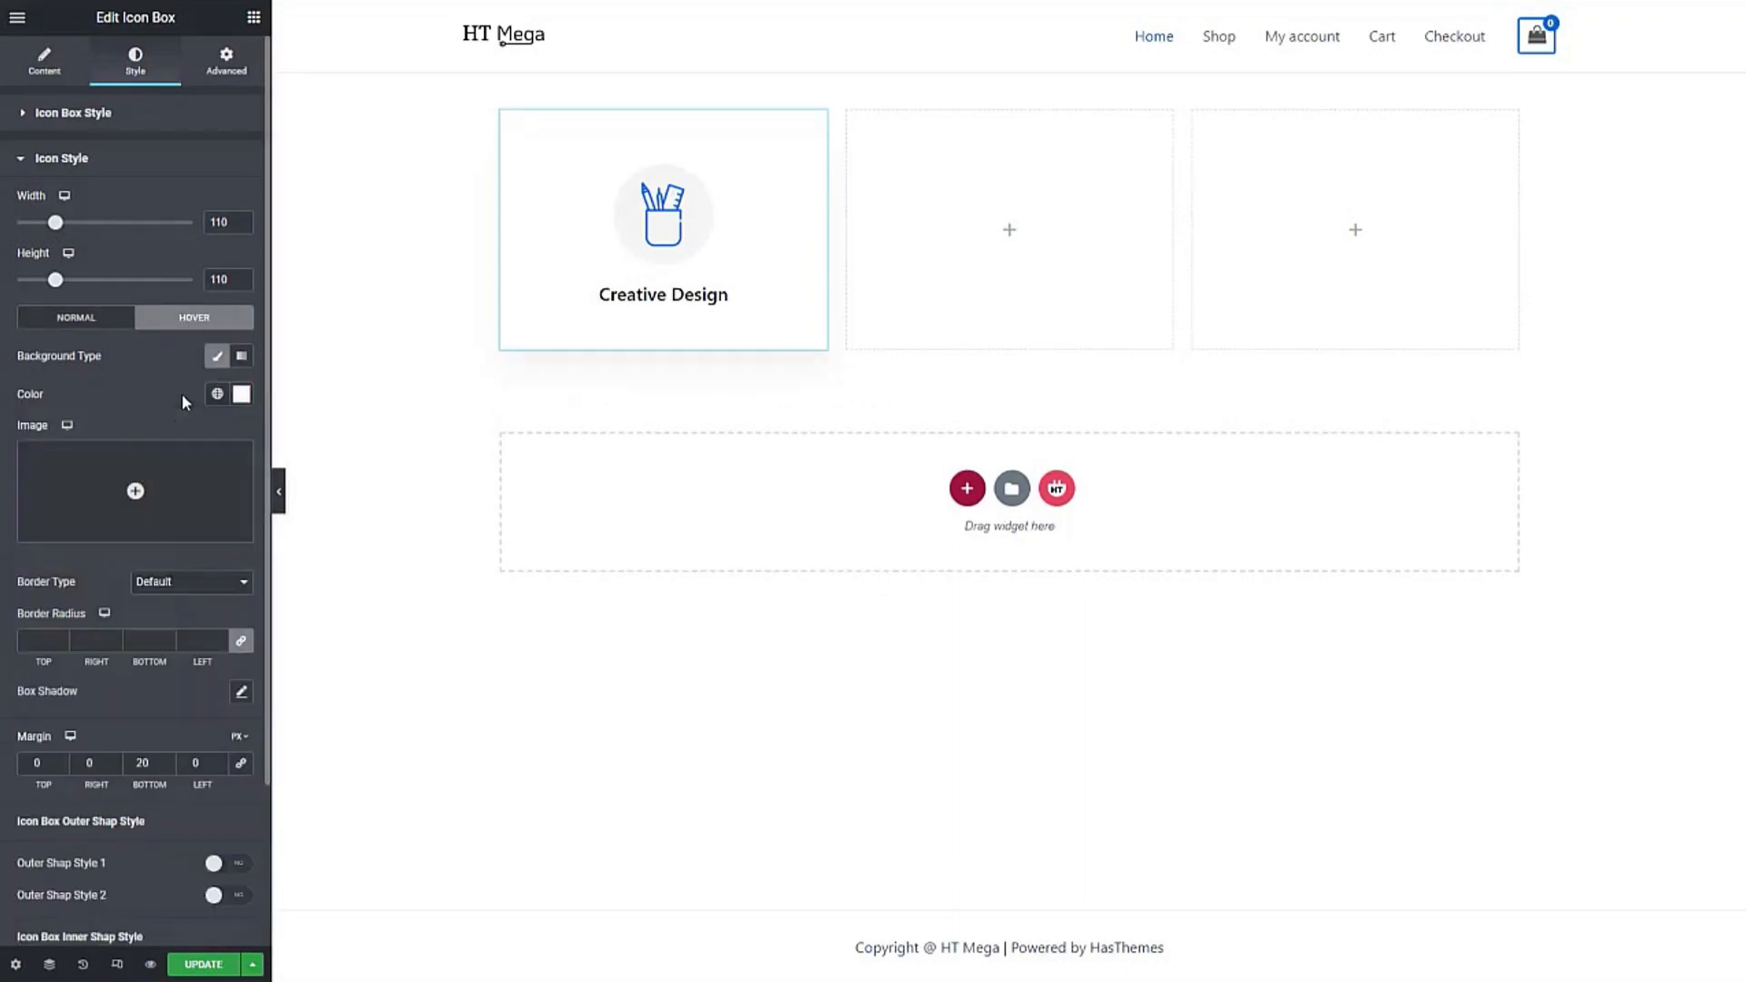
{"action": "left_click", "coordinate": [82, 320]}
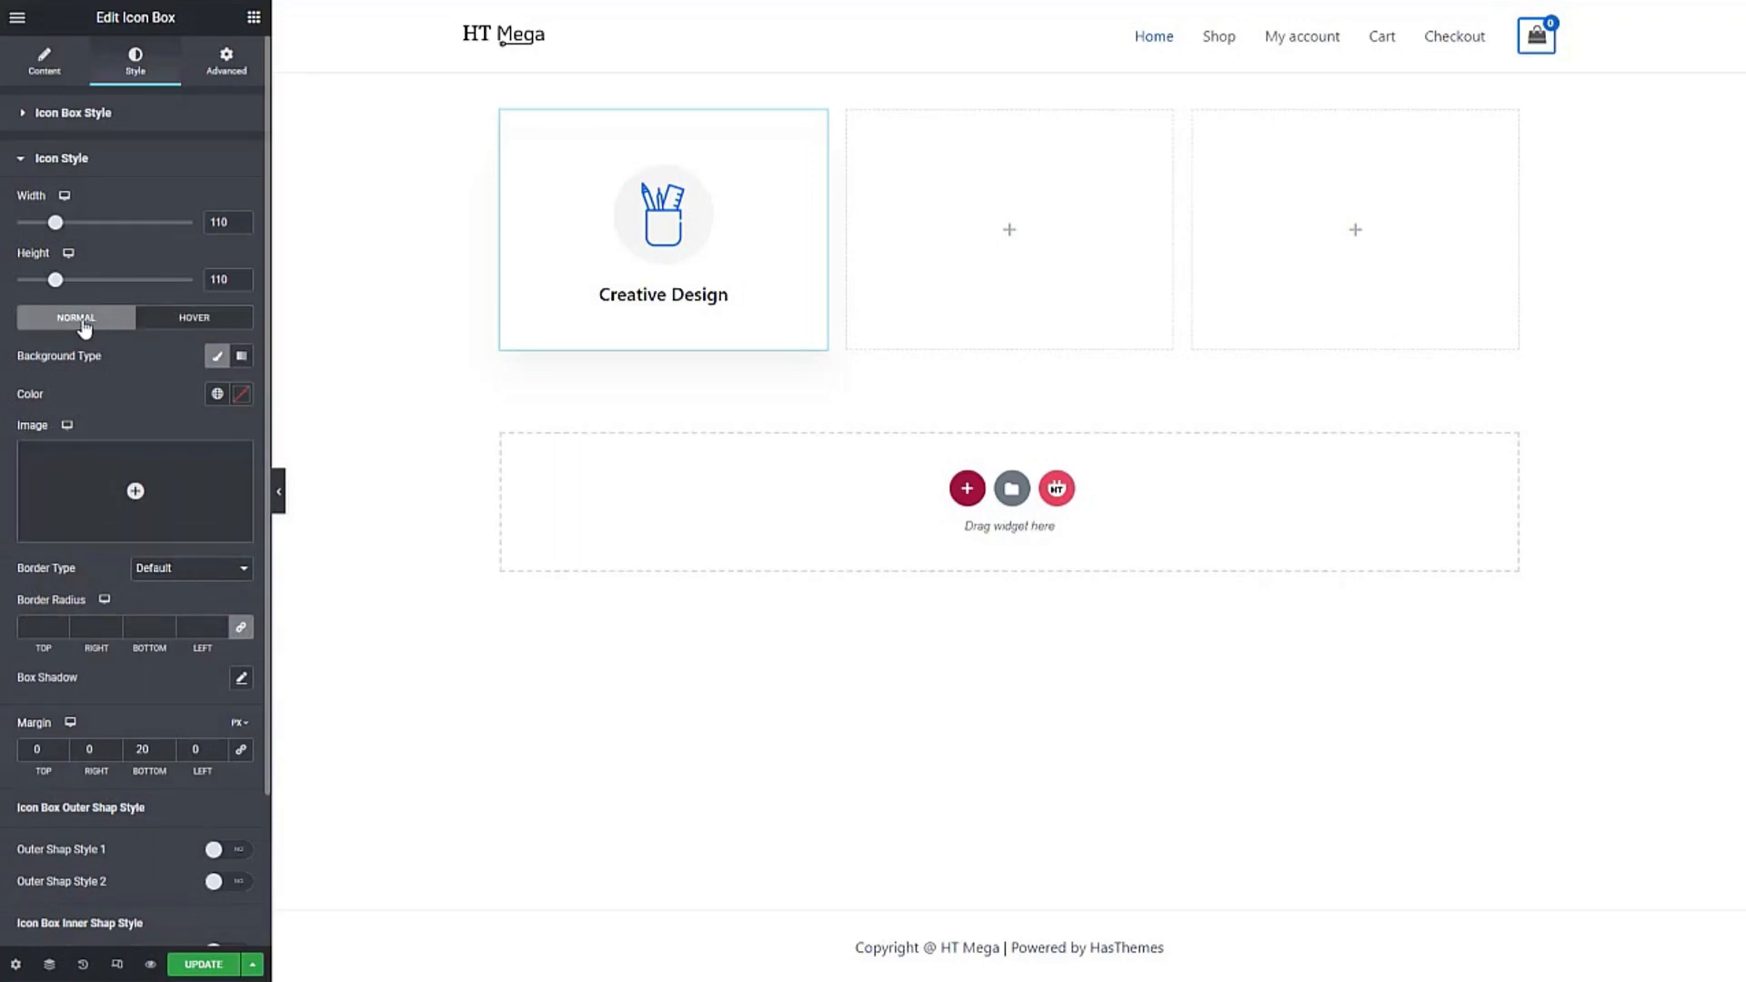
Step: Try Outer Shap Style 1 on the icon with a dotted border, restoring the default border and switching the shape off
{"action": "scroll", "coordinate": [174, 623], "scroll_direction": "down", "scroll_amount": 2}
{"action": "left_click", "coordinate": [227, 668]}
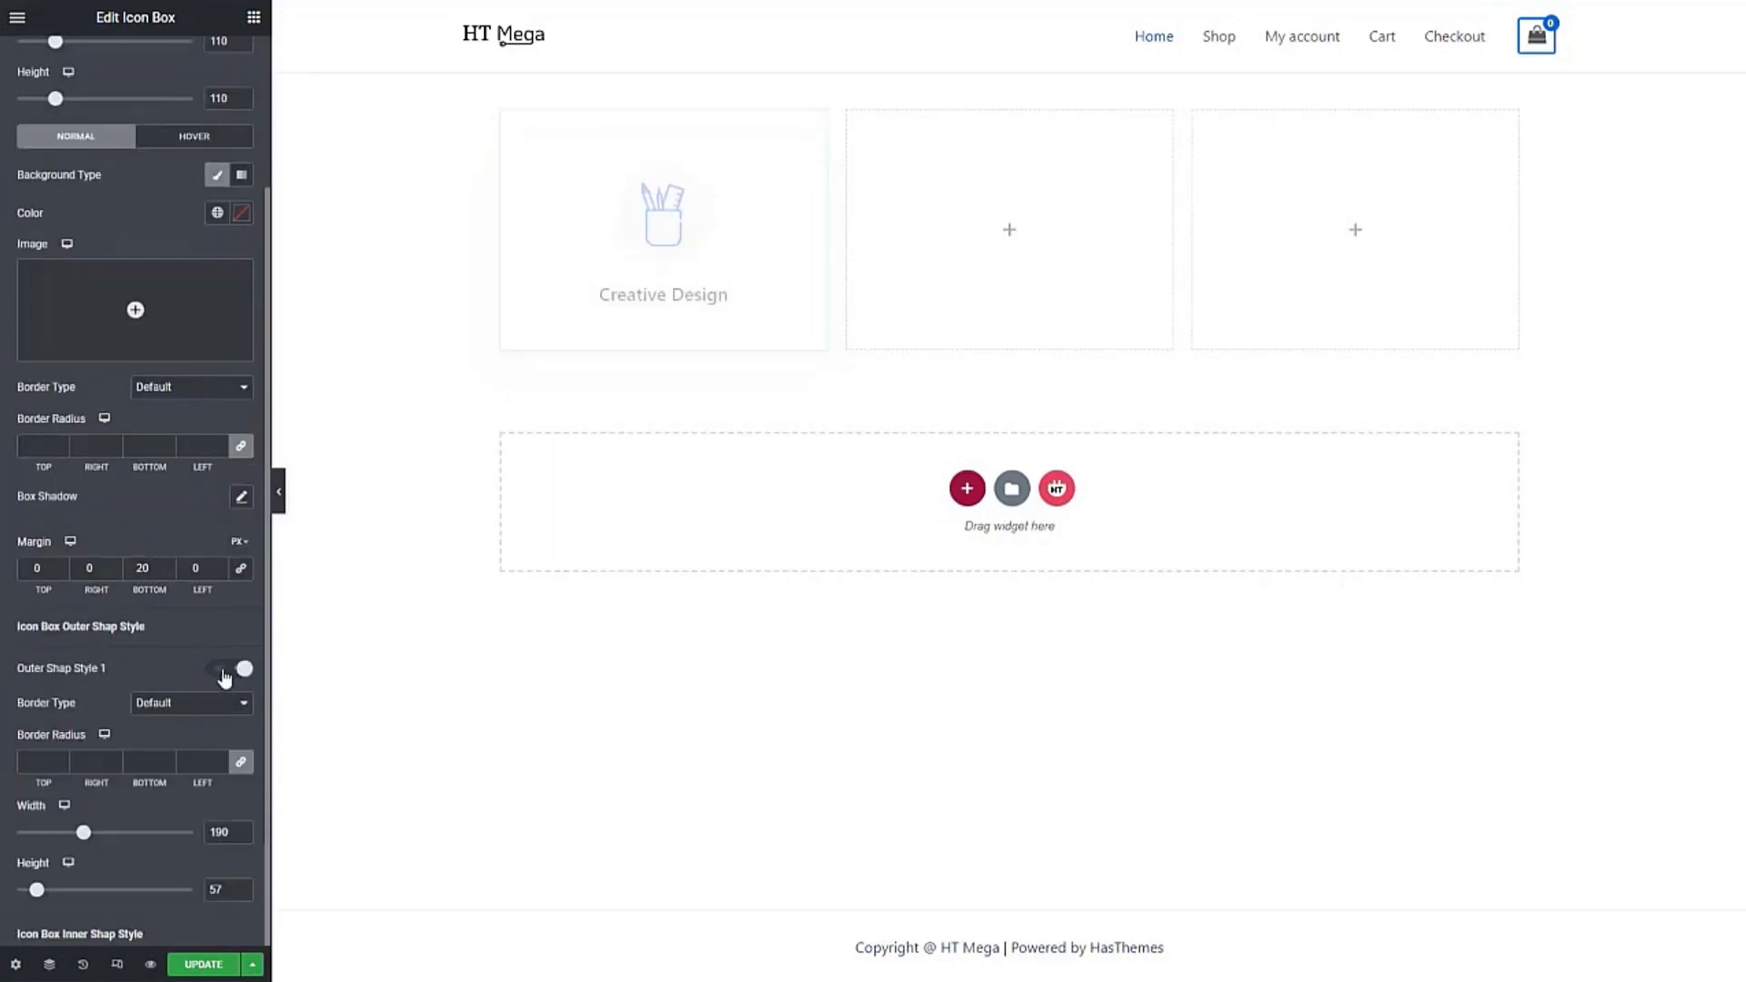
{"action": "left_click", "coordinate": [191, 703]}
{"action": "left_click", "coordinate": [187, 780]}
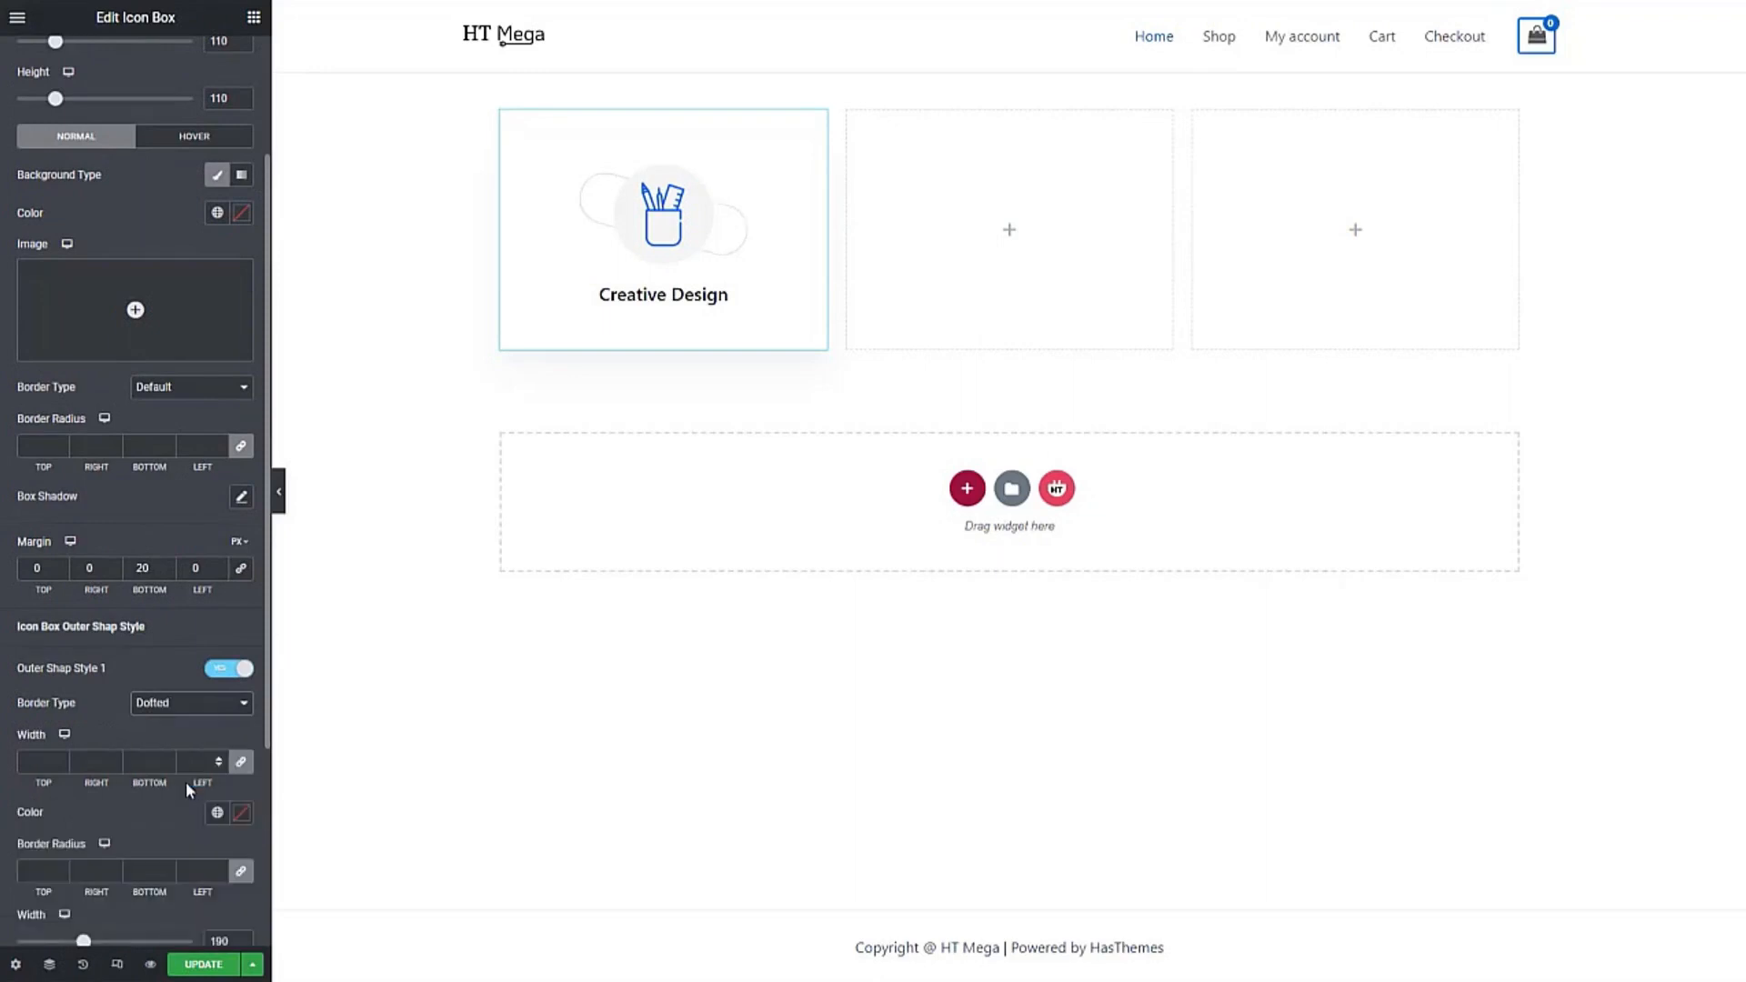
{"action": "left_click", "coordinate": [191, 705]}
{"action": "left_click", "coordinate": [185, 723]}
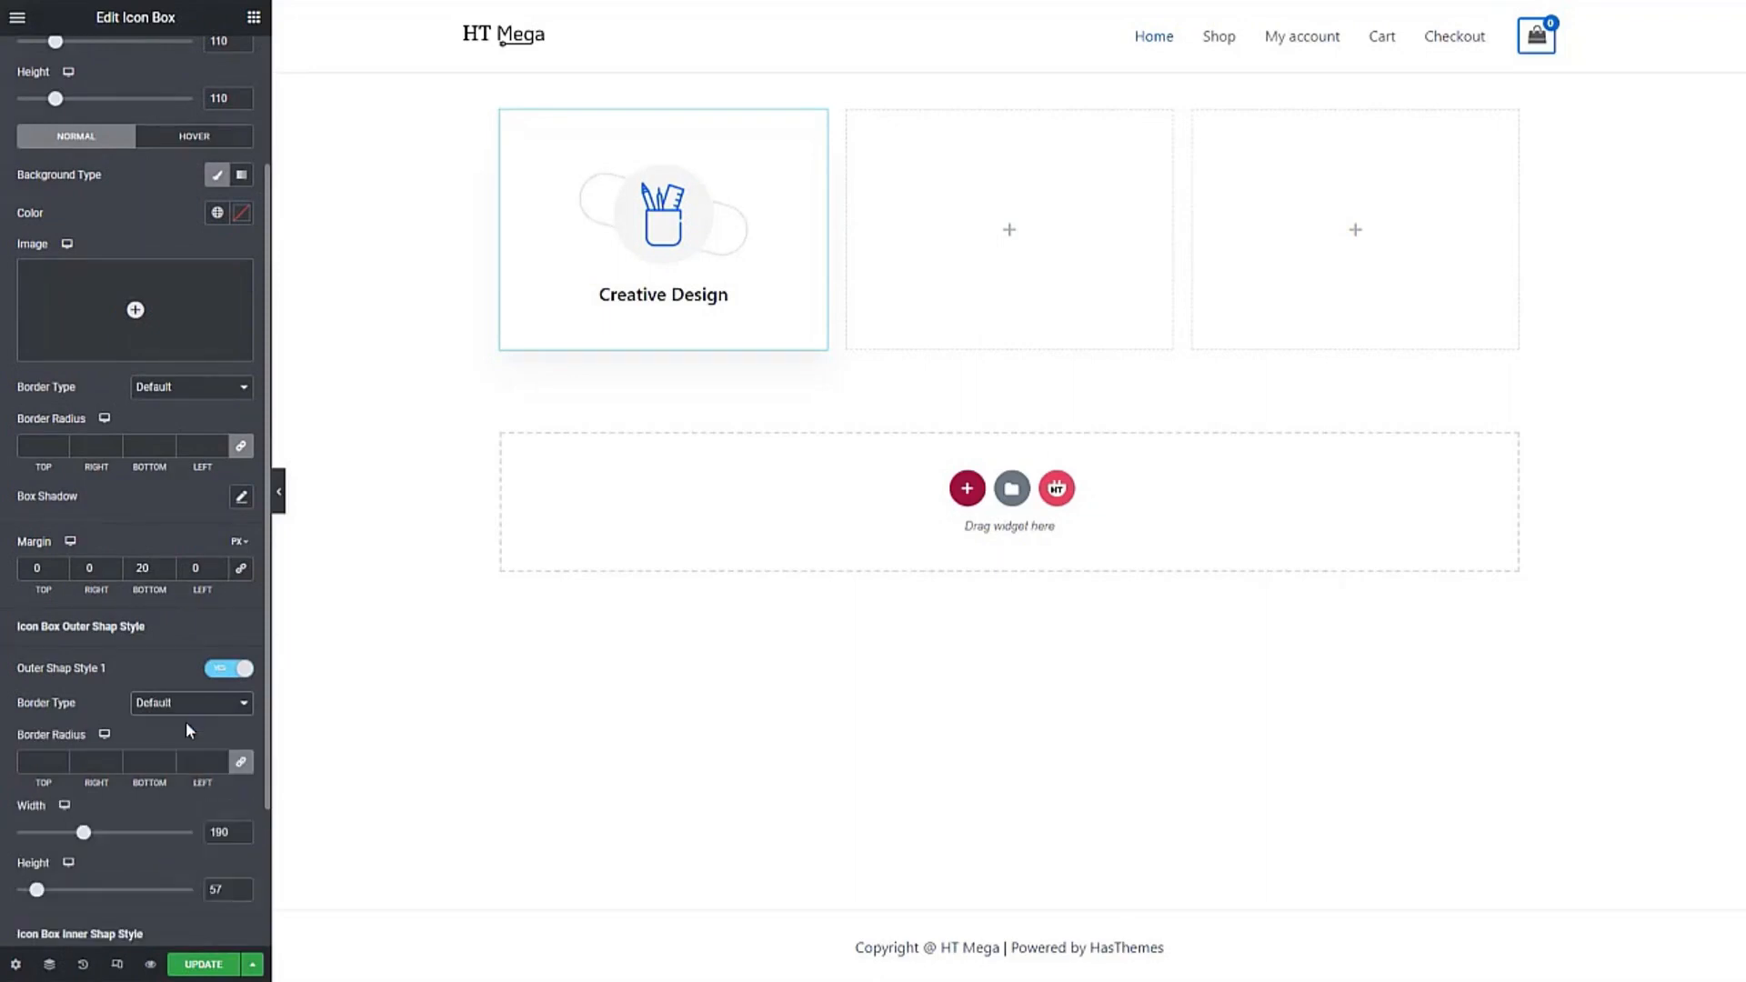
{"action": "left_click", "coordinate": [228, 669]}
Step: Try Outer Shap Style 2 on the icon, look through its options and switch it off
{"action": "left_click", "coordinate": [228, 706]}
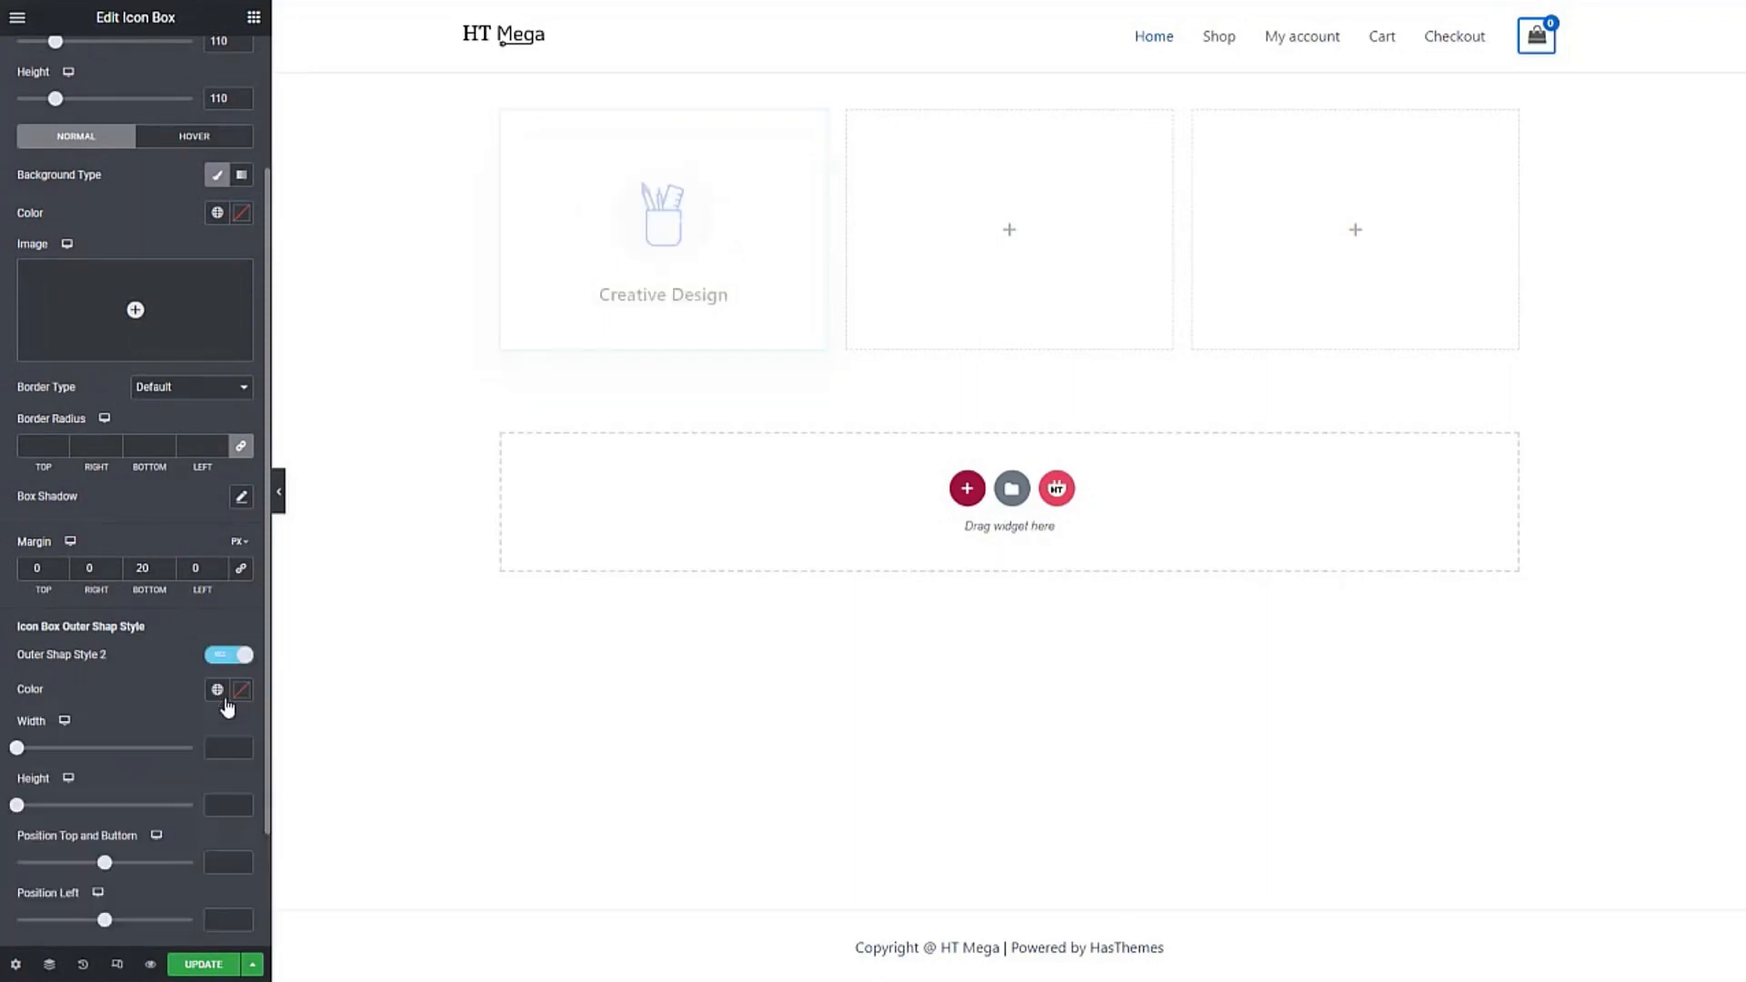
{"action": "scroll", "coordinate": [227, 706], "scroll_direction": "down", "scroll_amount": 2}
{"action": "scroll", "coordinate": [229, 706], "scroll_direction": "up", "scroll_amount": 2}
{"action": "left_click", "coordinate": [228, 706]}
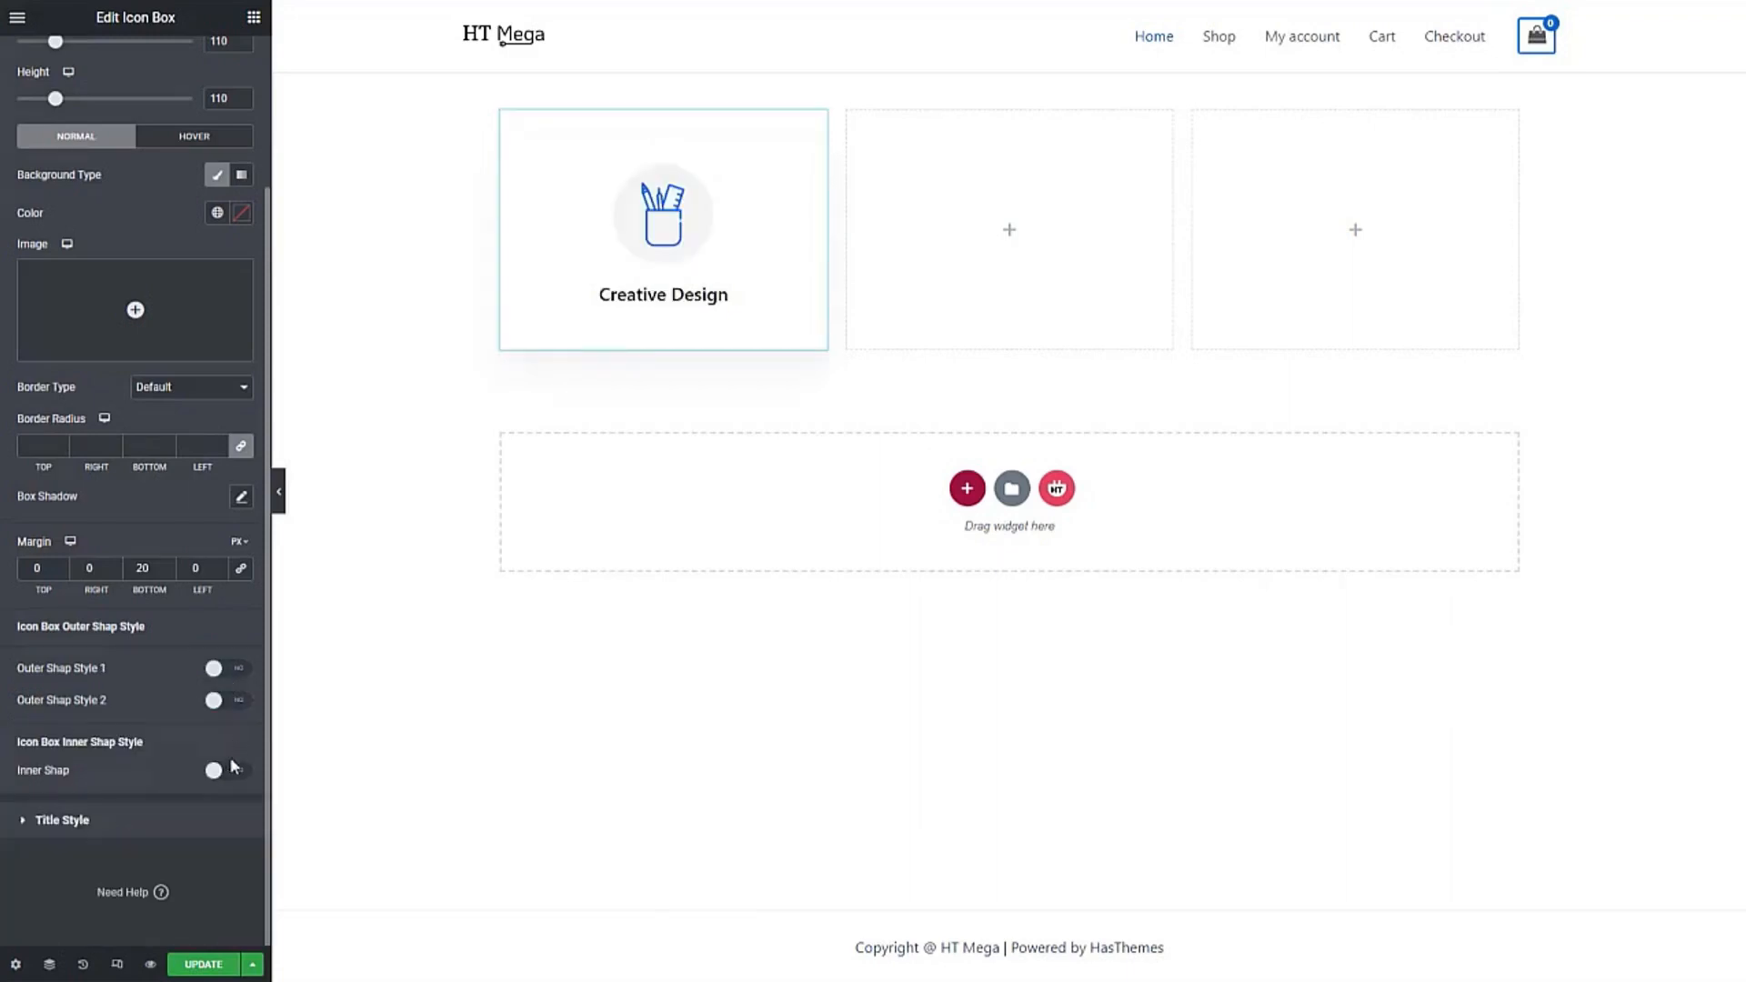
Step: Try the icon's Inner Shap with the colour #FFFFFF and switch it off
{"action": "left_click", "coordinate": [230, 773]}
{"action": "left_click", "coordinate": [240, 780]}
{"action": "left_click_drag", "start_coordinate": [44, 580], "coordinate": [24, 525]}
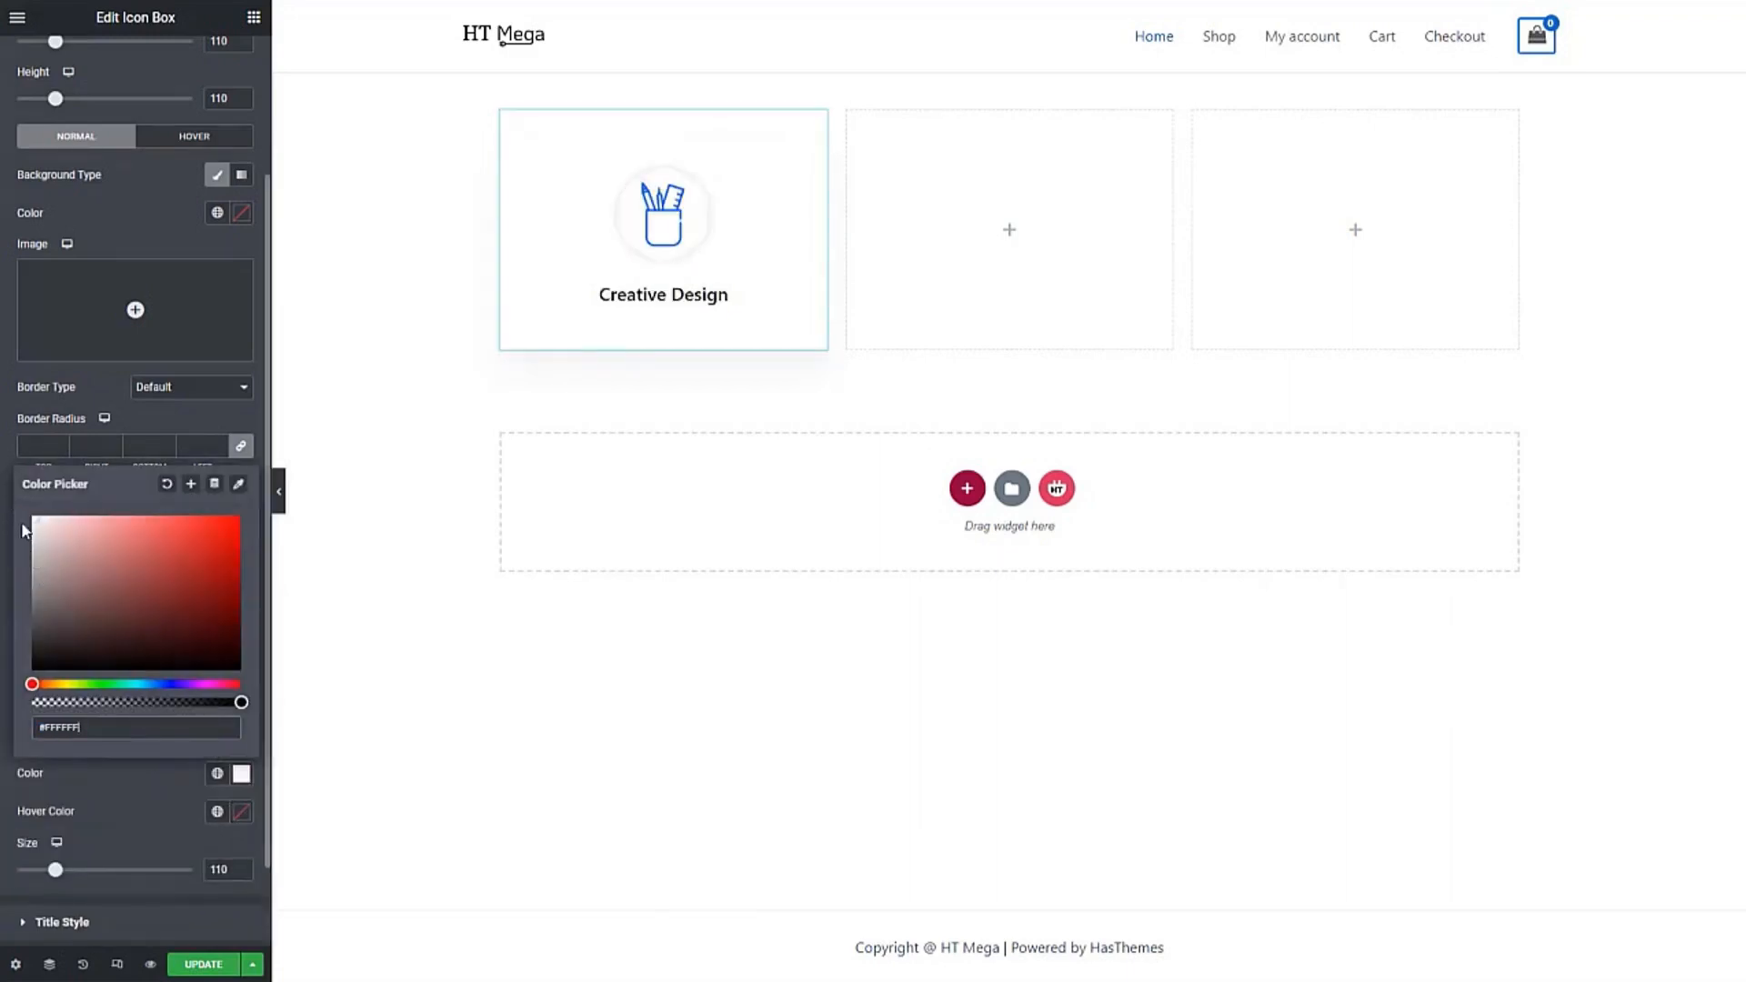
{"action": "left_click", "coordinate": [160, 810]}
{"action": "left_click", "coordinate": [229, 739]}
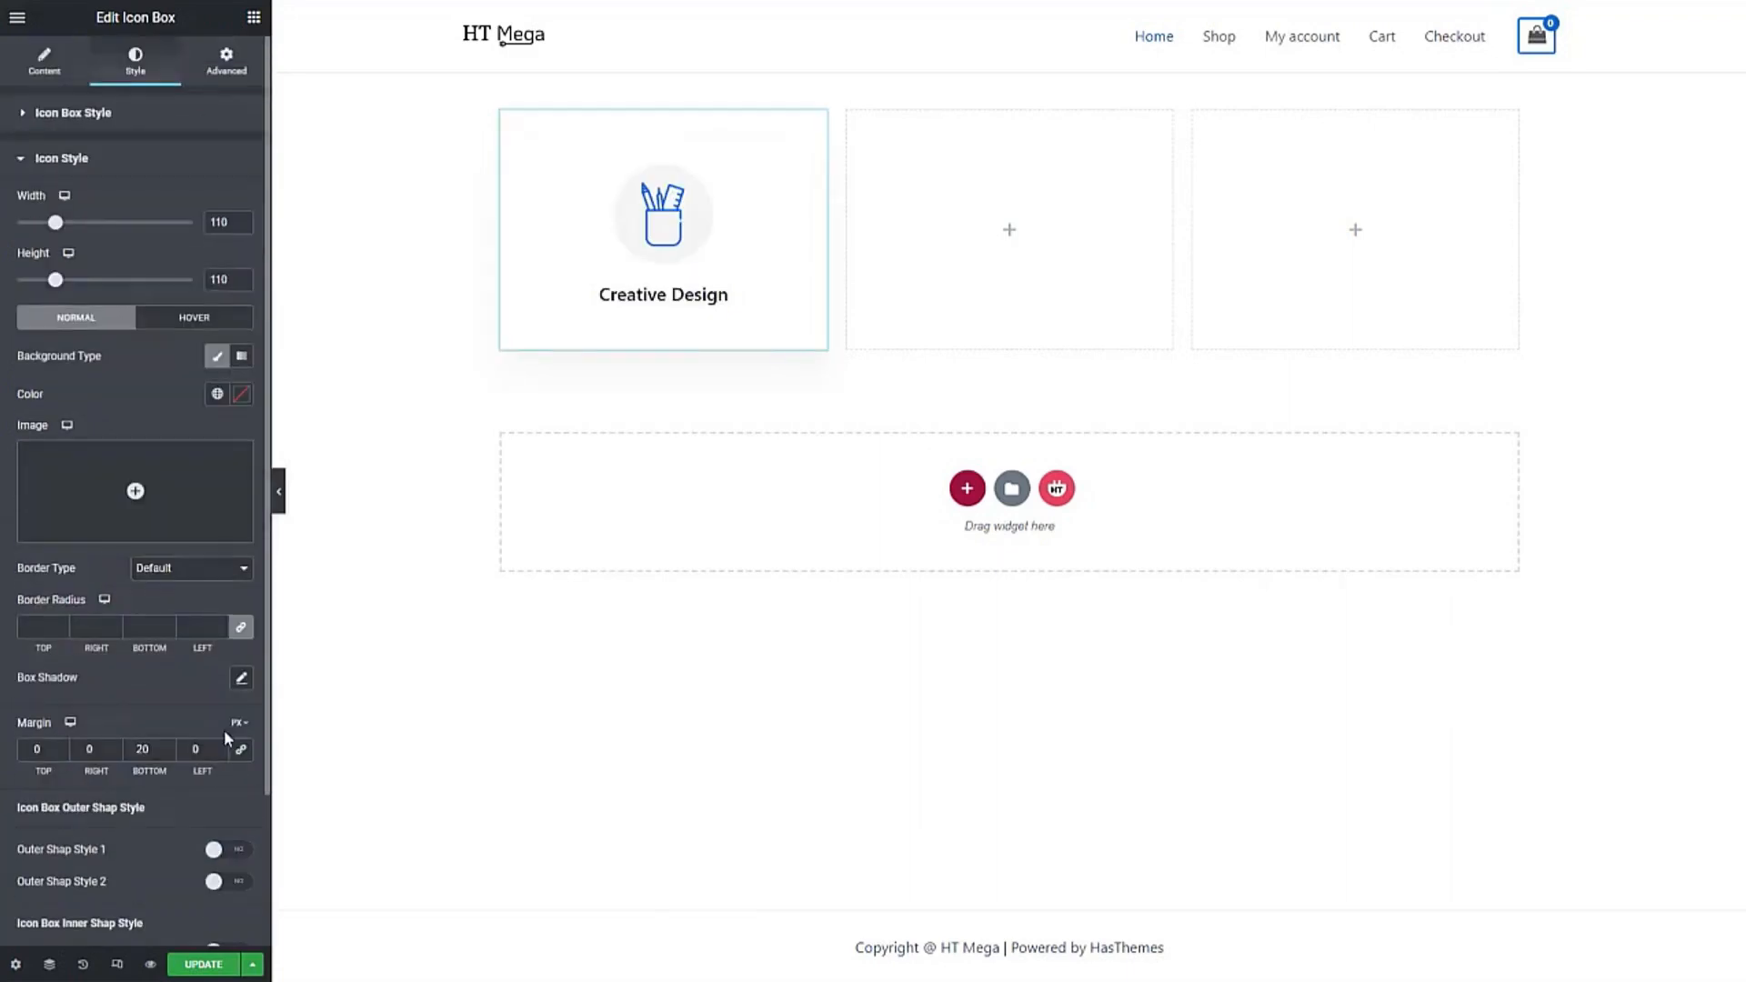
Step: Set the box title's typography to Montserrat, size 22 px and weight 600 (Semi Bold)
{"action": "left_click", "coordinate": [80, 160]}
{"action": "left_click", "coordinate": [82, 209]}
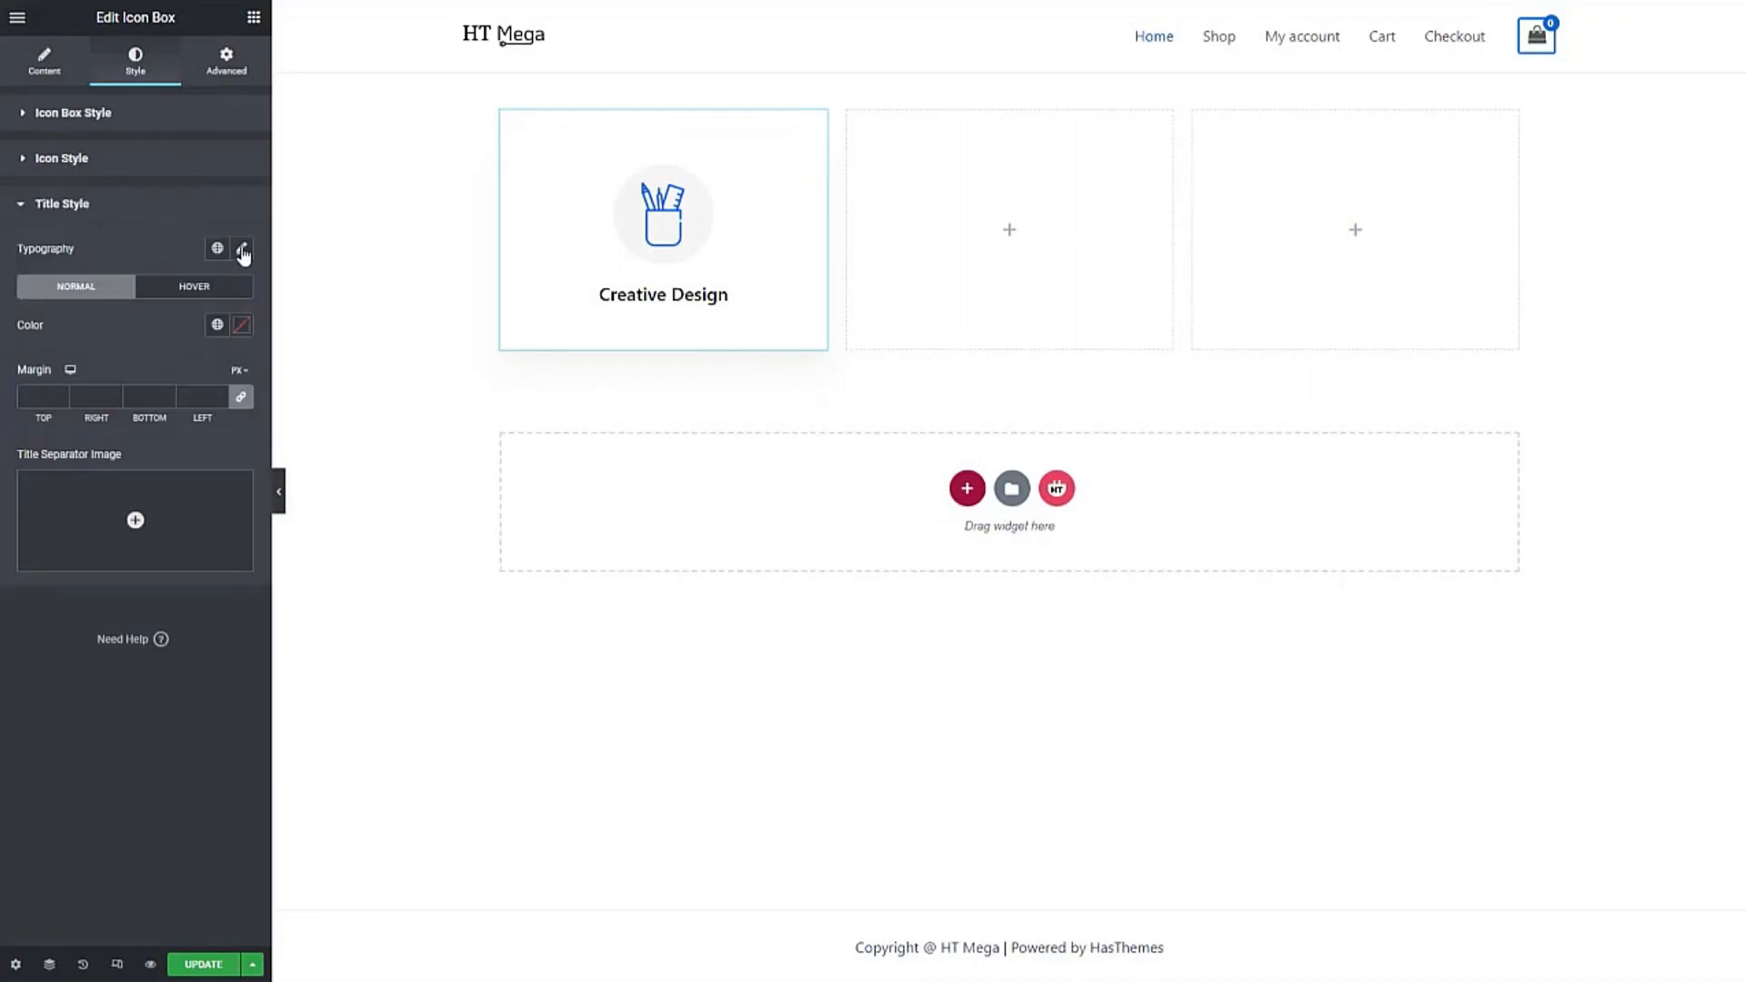
{"action": "left_click", "coordinate": [242, 249]}
{"action": "left_click", "coordinate": [205, 335]}
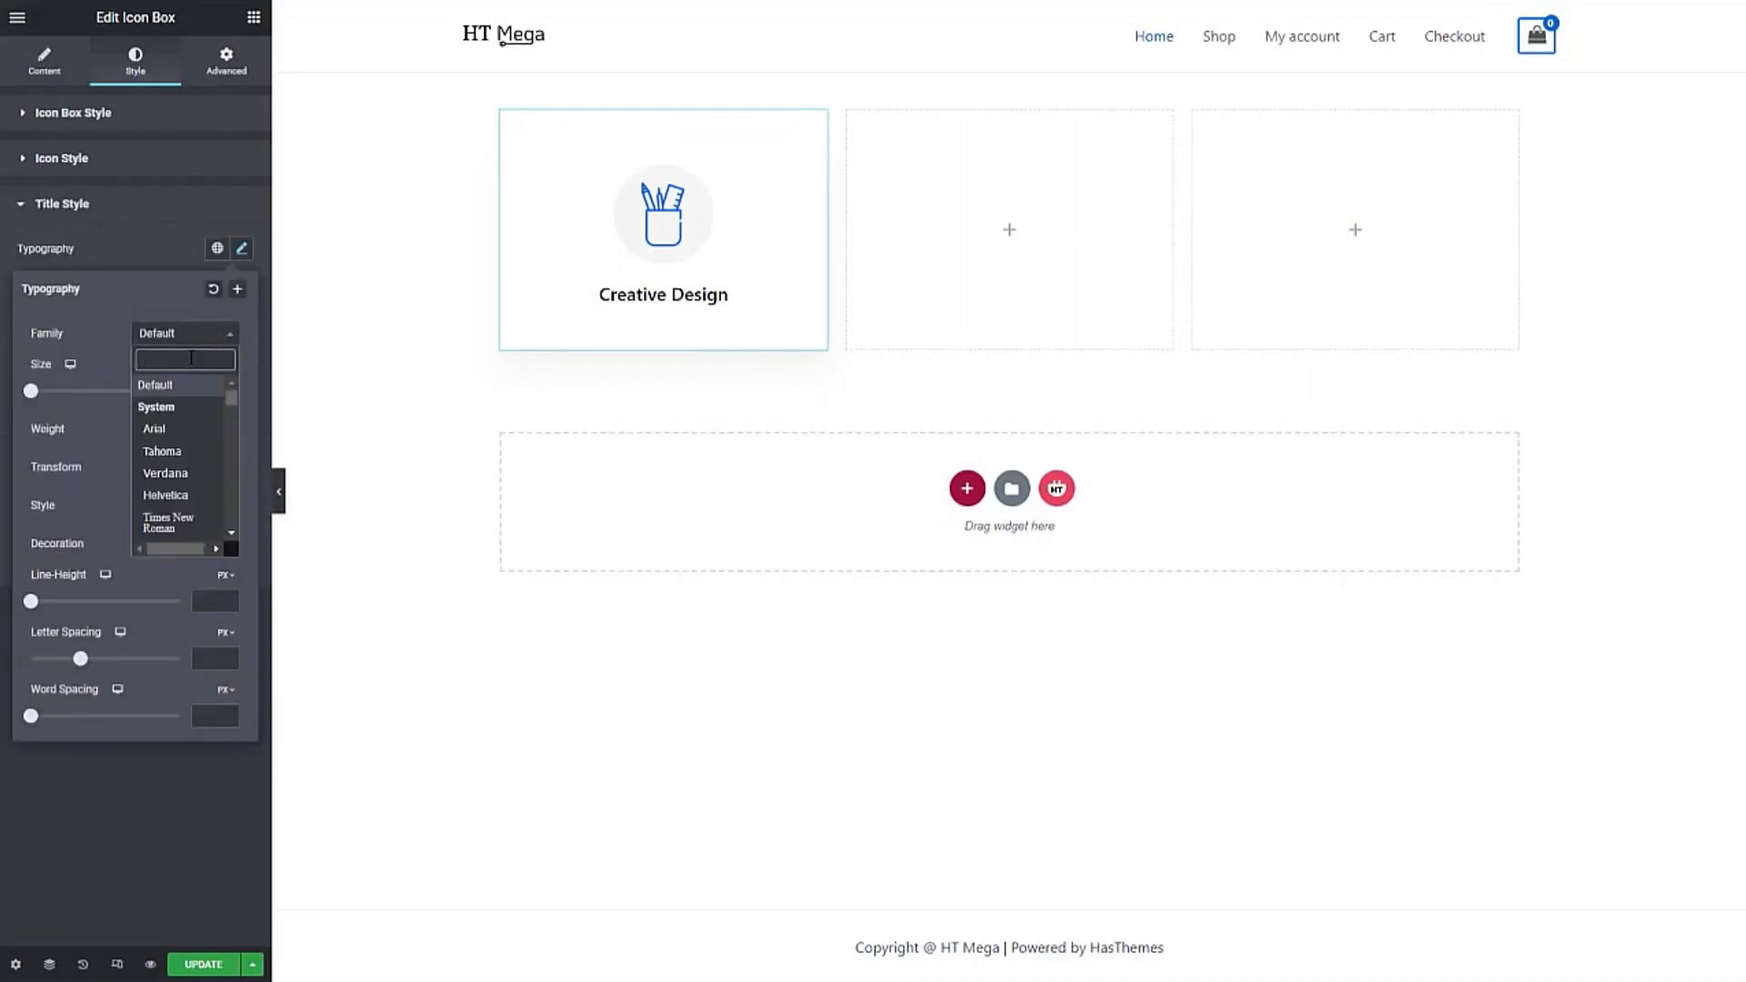
{"action": "type", "text": "mont"}
{"action": "left_click", "coordinate": [175, 494]}
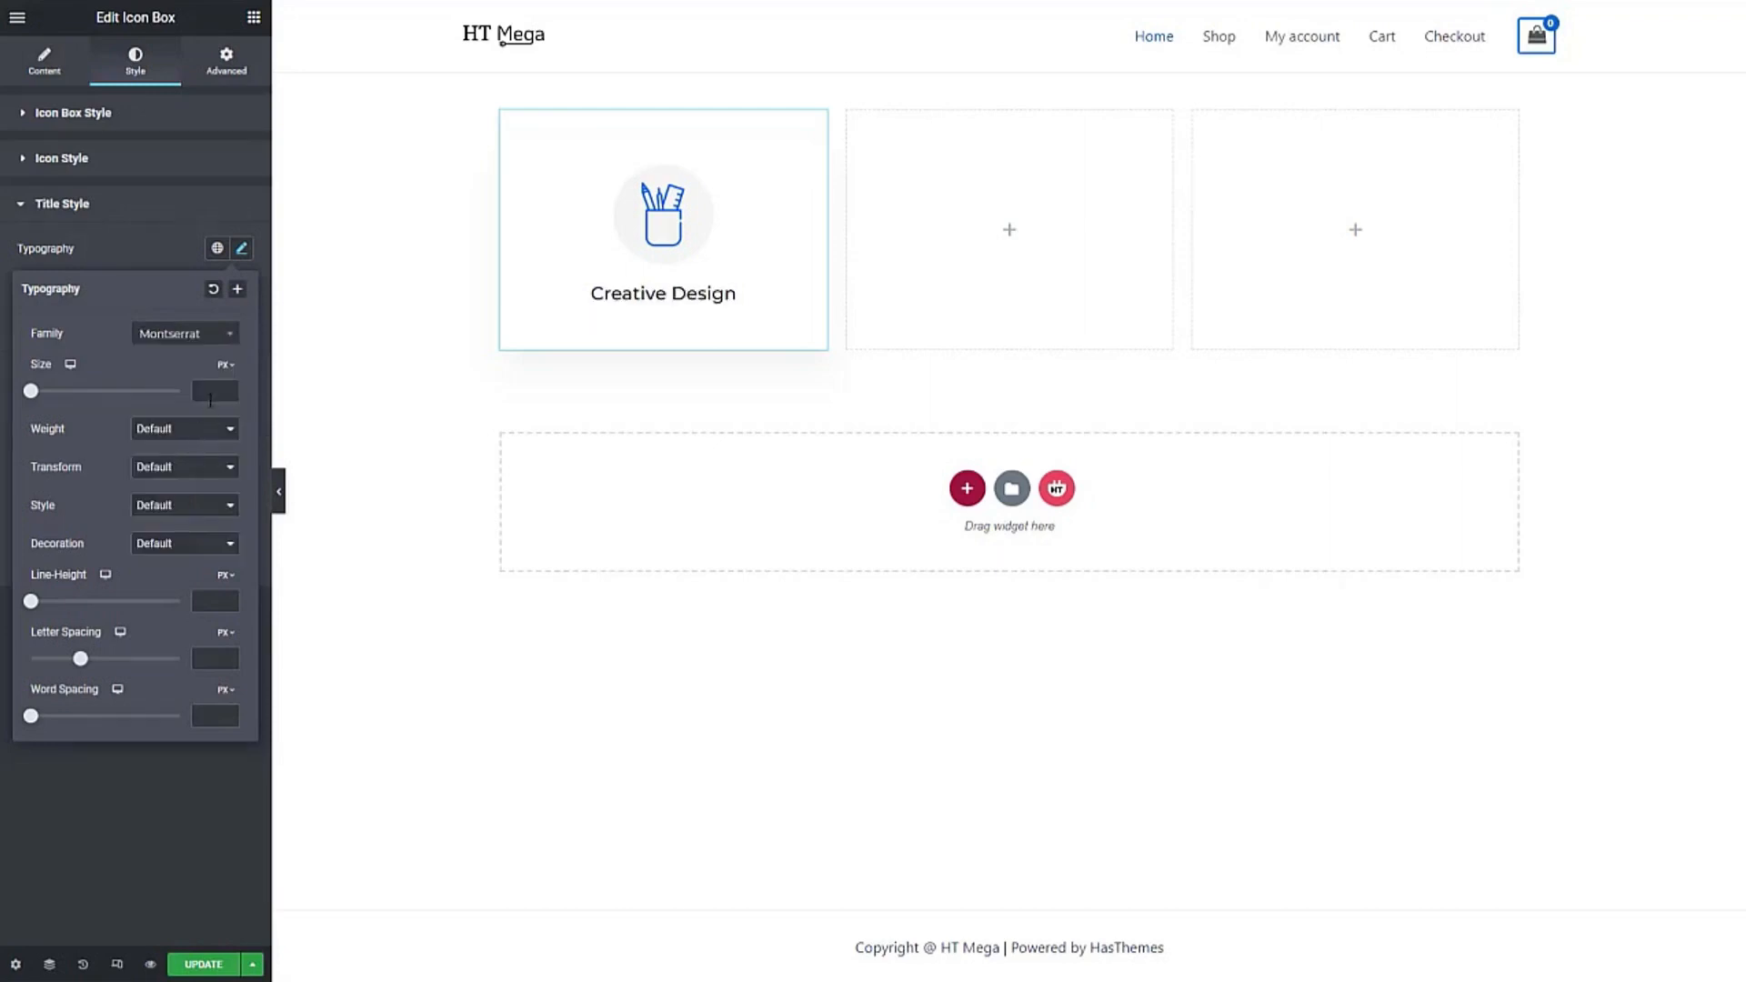
{"action": "type", "text": "22"}
{"action": "left_click", "coordinate": [198, 426]}
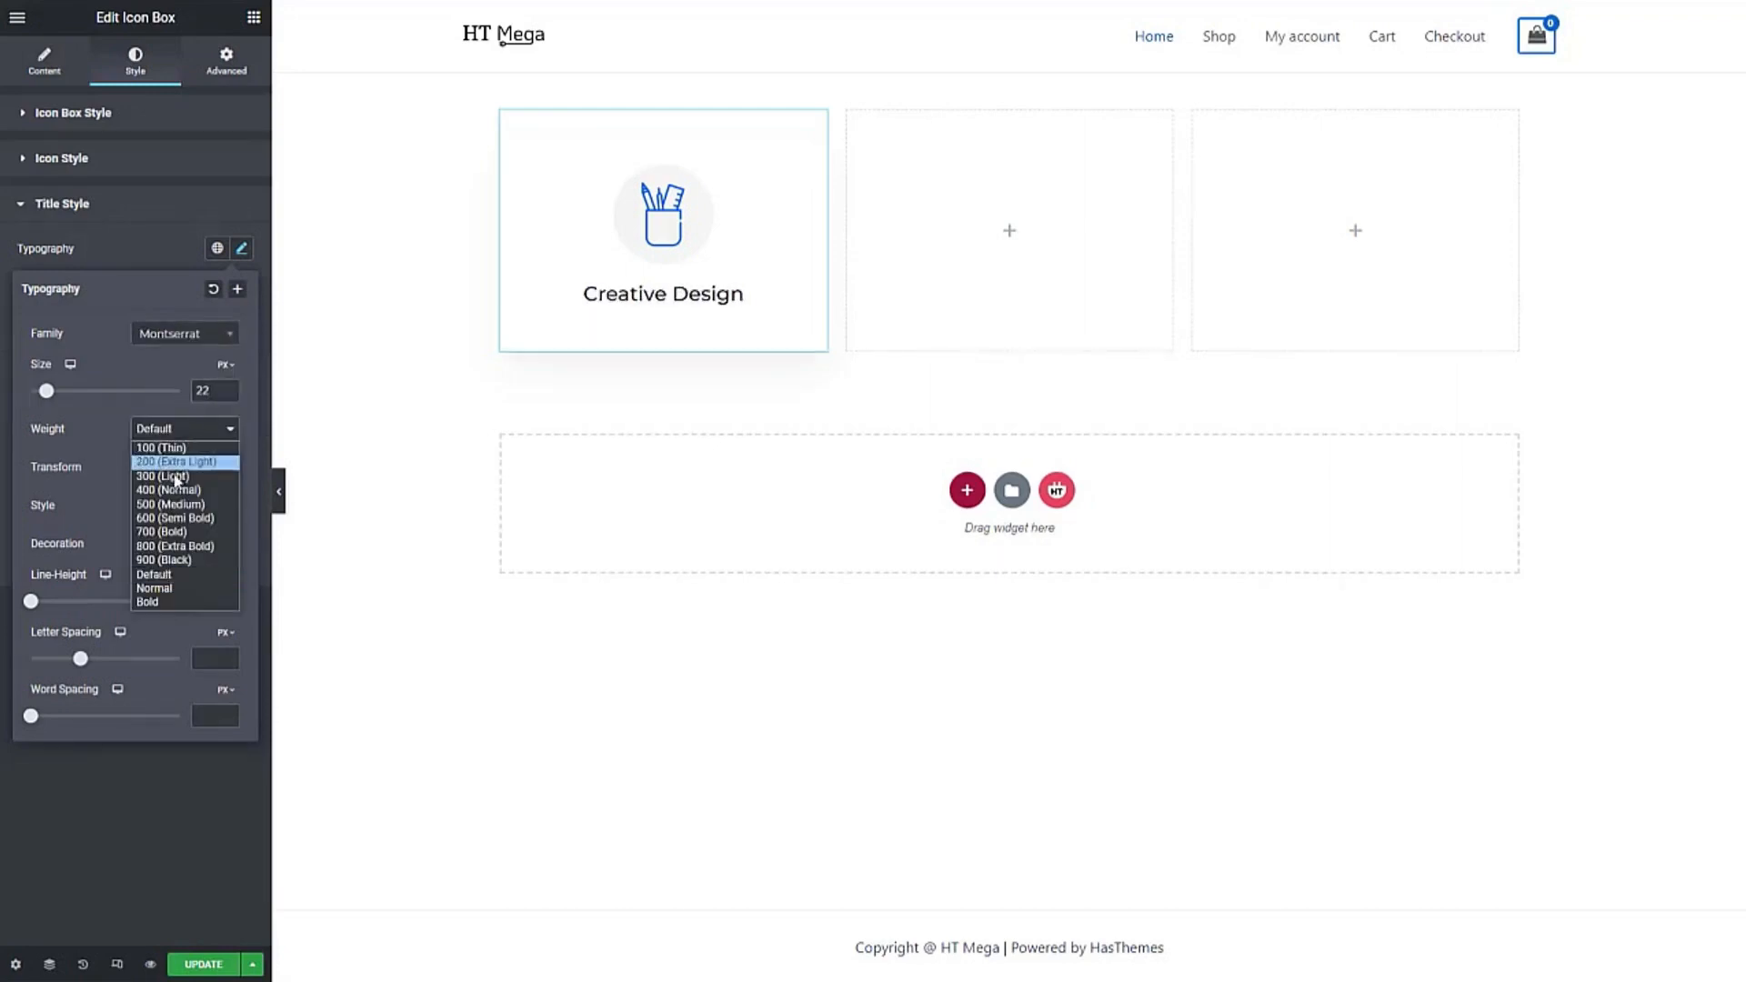
{"action": "left_click", "coordinate": [177, 523]}
{"action": "left_click", "coordinate": [162, 264]}
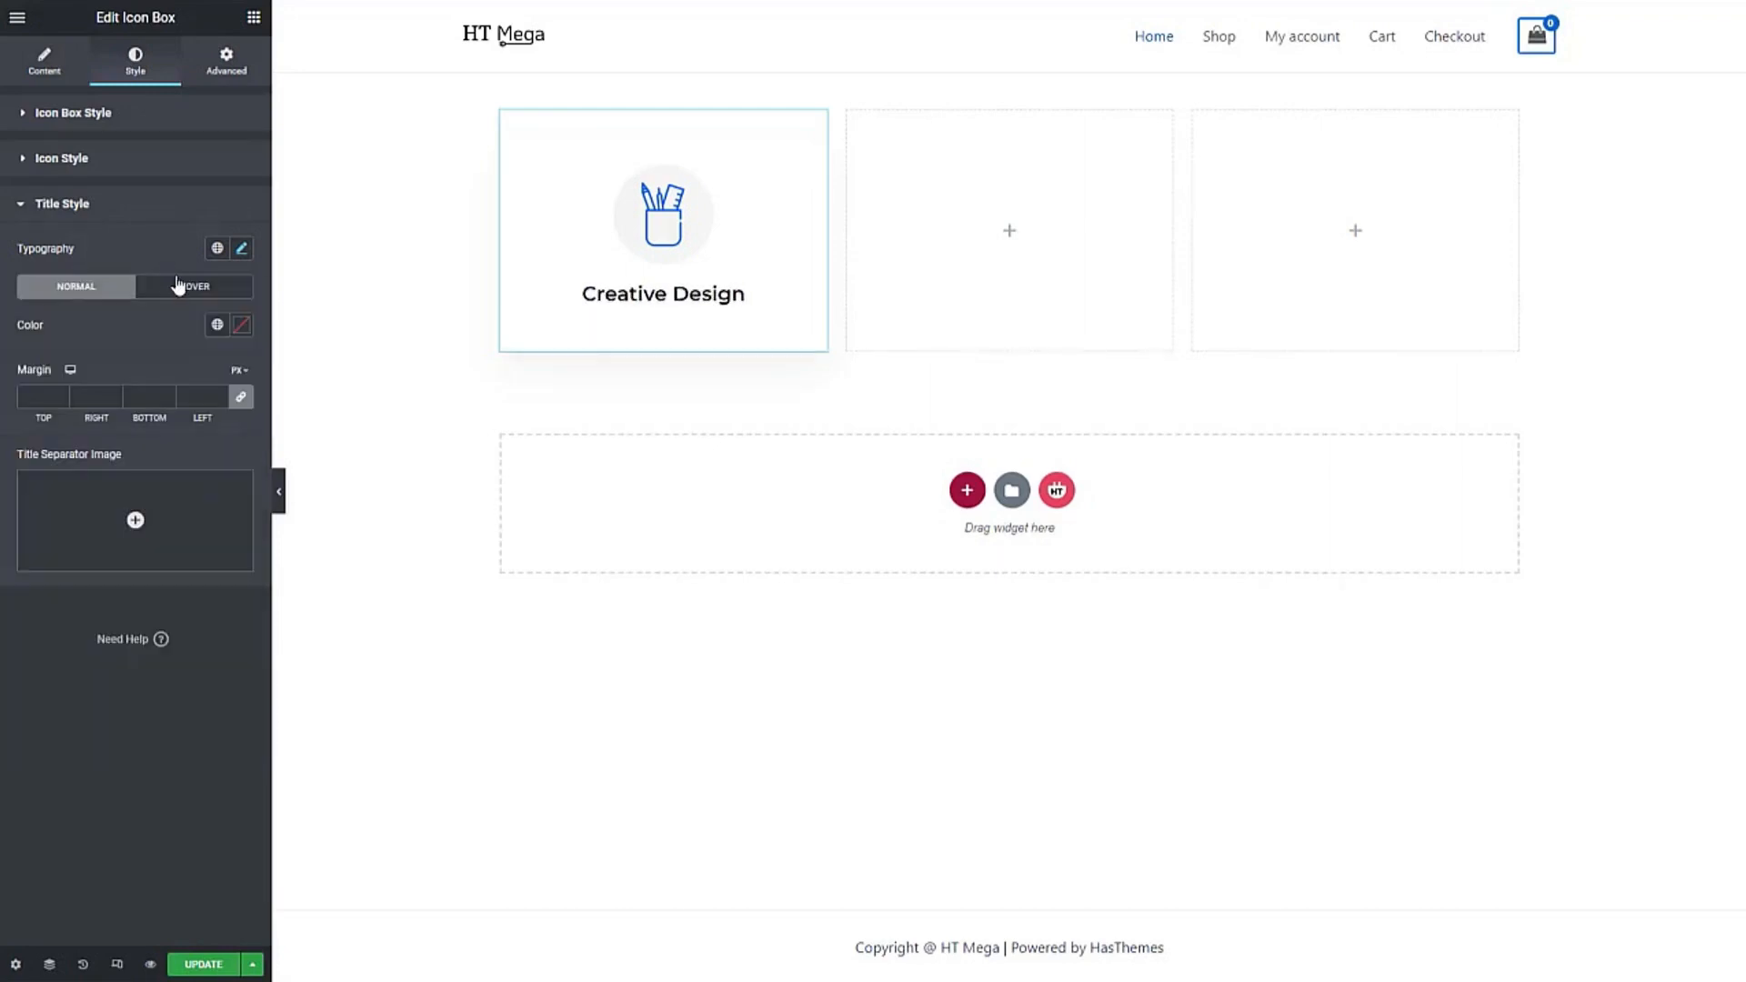
Step: Set the title's normal colour to hex 222
{"action": "left_click", "coordinate": [241, 325]}
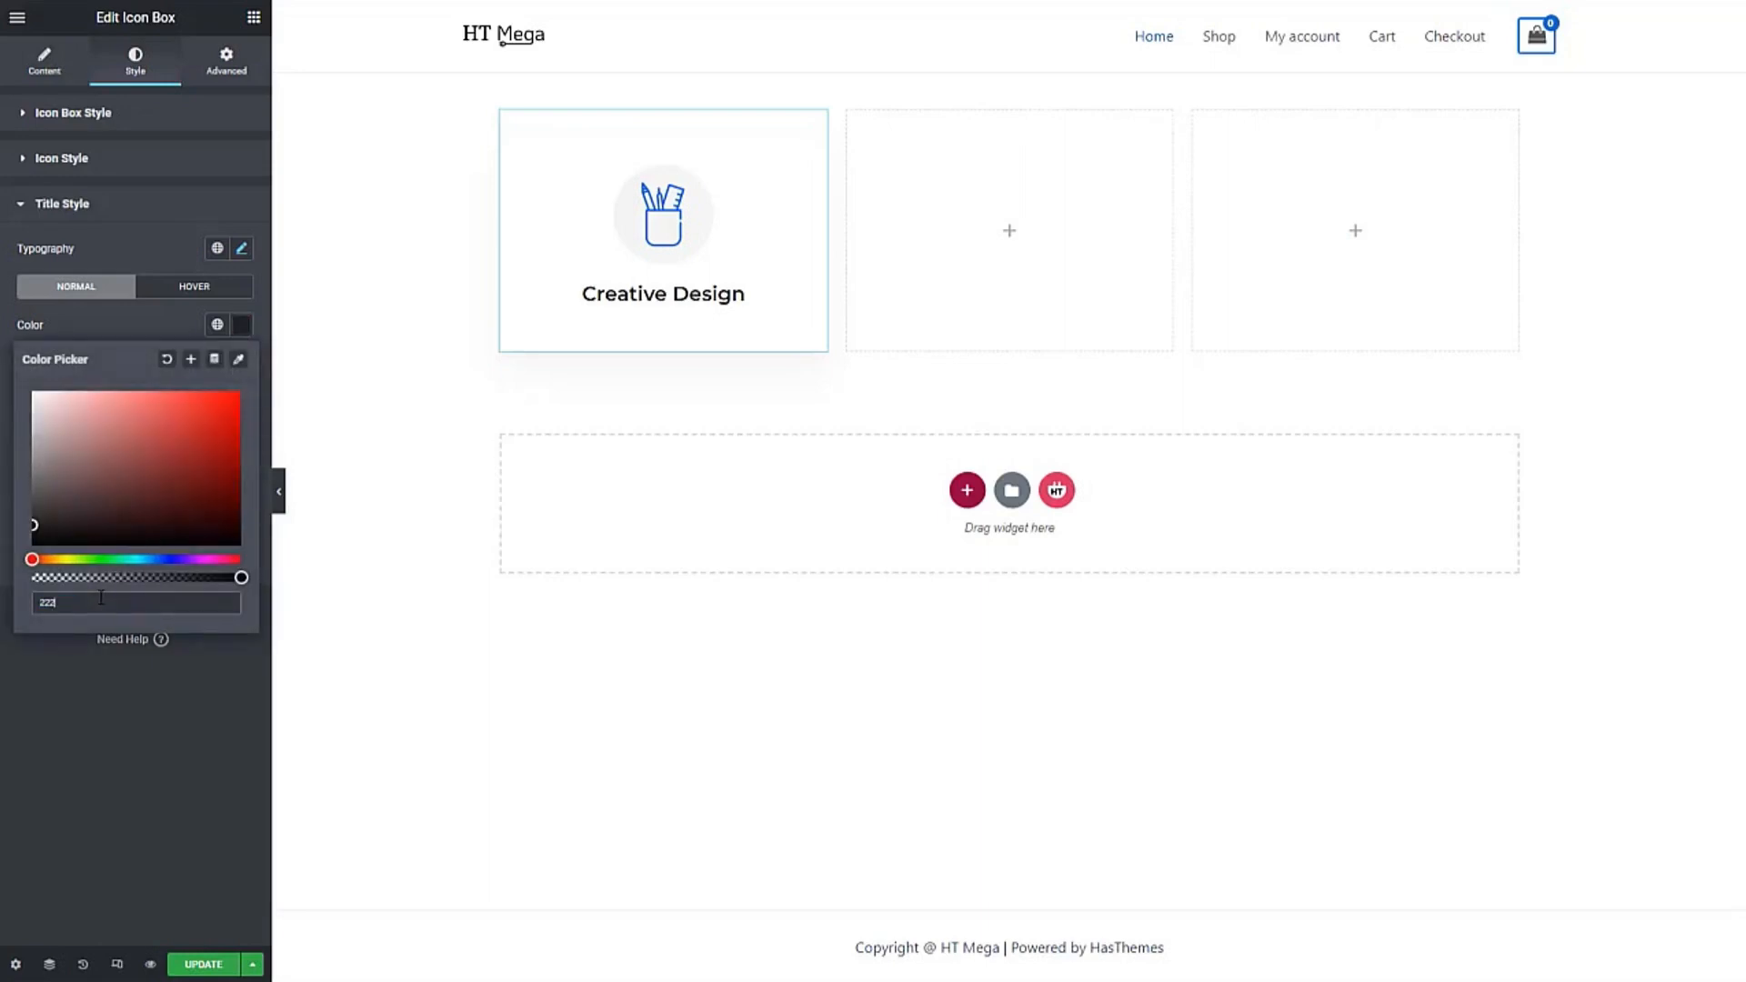
{"action": "left_click", "coordinate": [166, 331]}
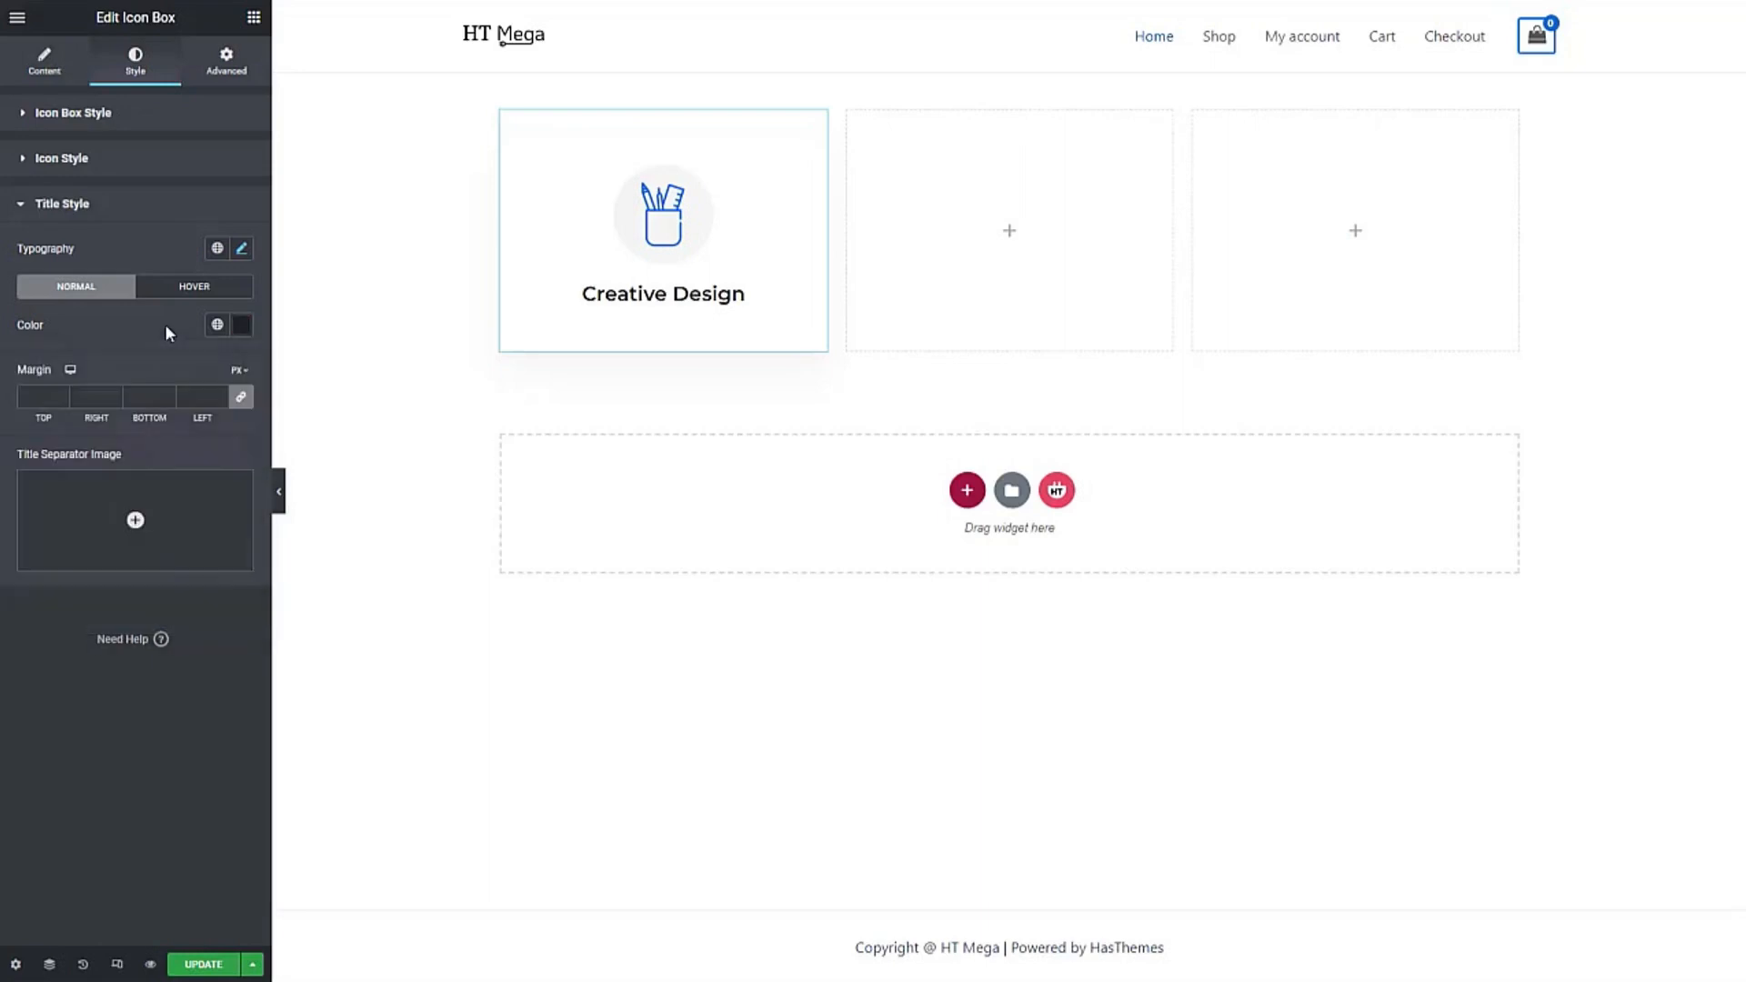
Step: Try a title margin of 0 px on all sides, and set the title's hover colour to #FFFFFF
{"action": "left_click", "coordinate": [152, 397]}
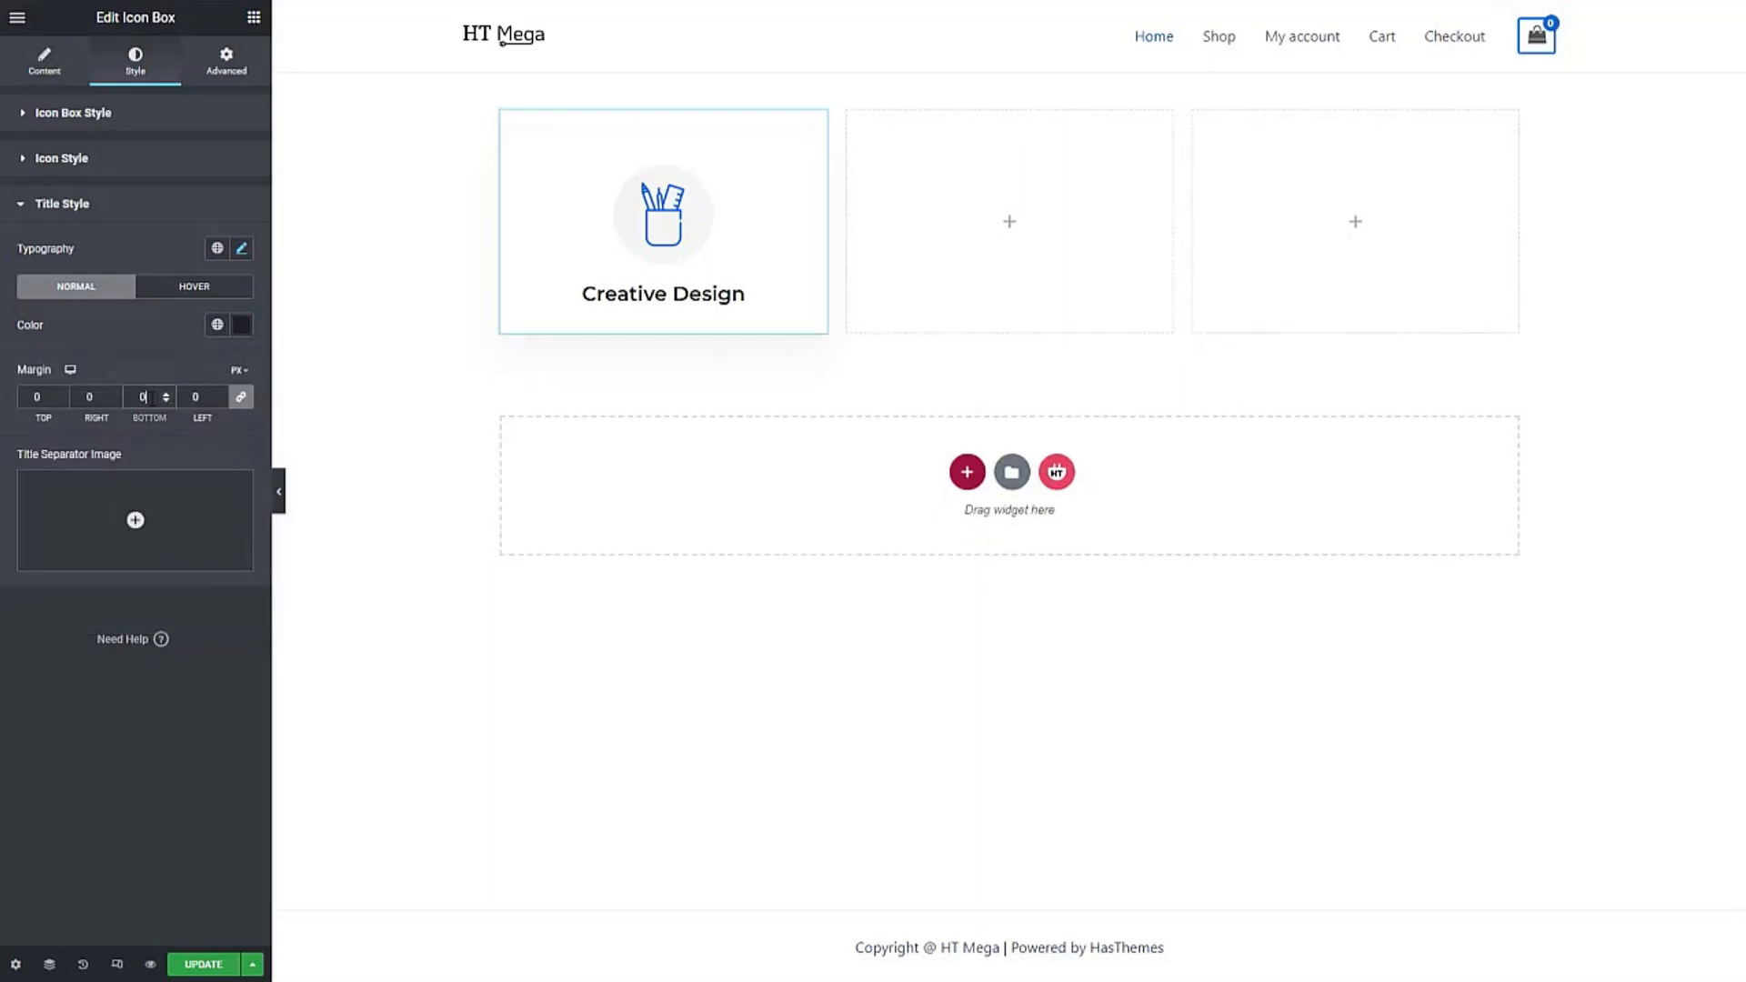
{"action": "left_click", "coordinate": [188, 289]}
{"action": "left_click", "coordinate": [241, 327]}
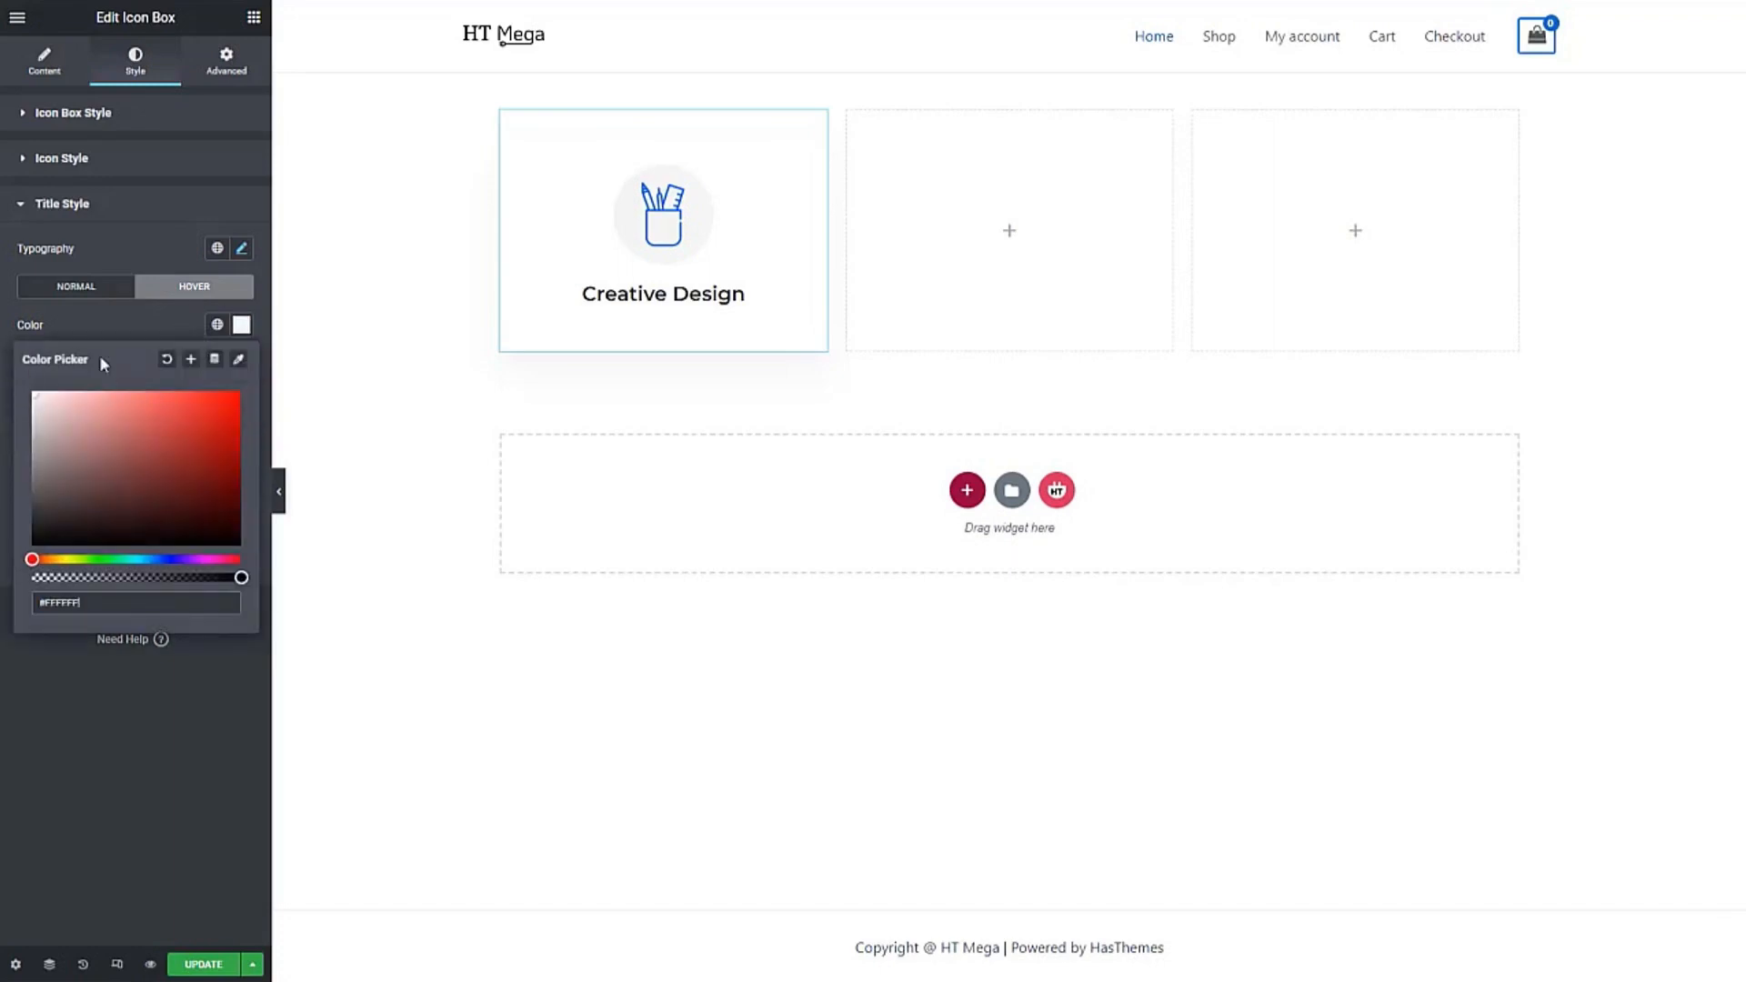
{"action": "left_click", "coordinate": [177, 336]}
{"action": "left_click", "coordinate": [74, 203]}
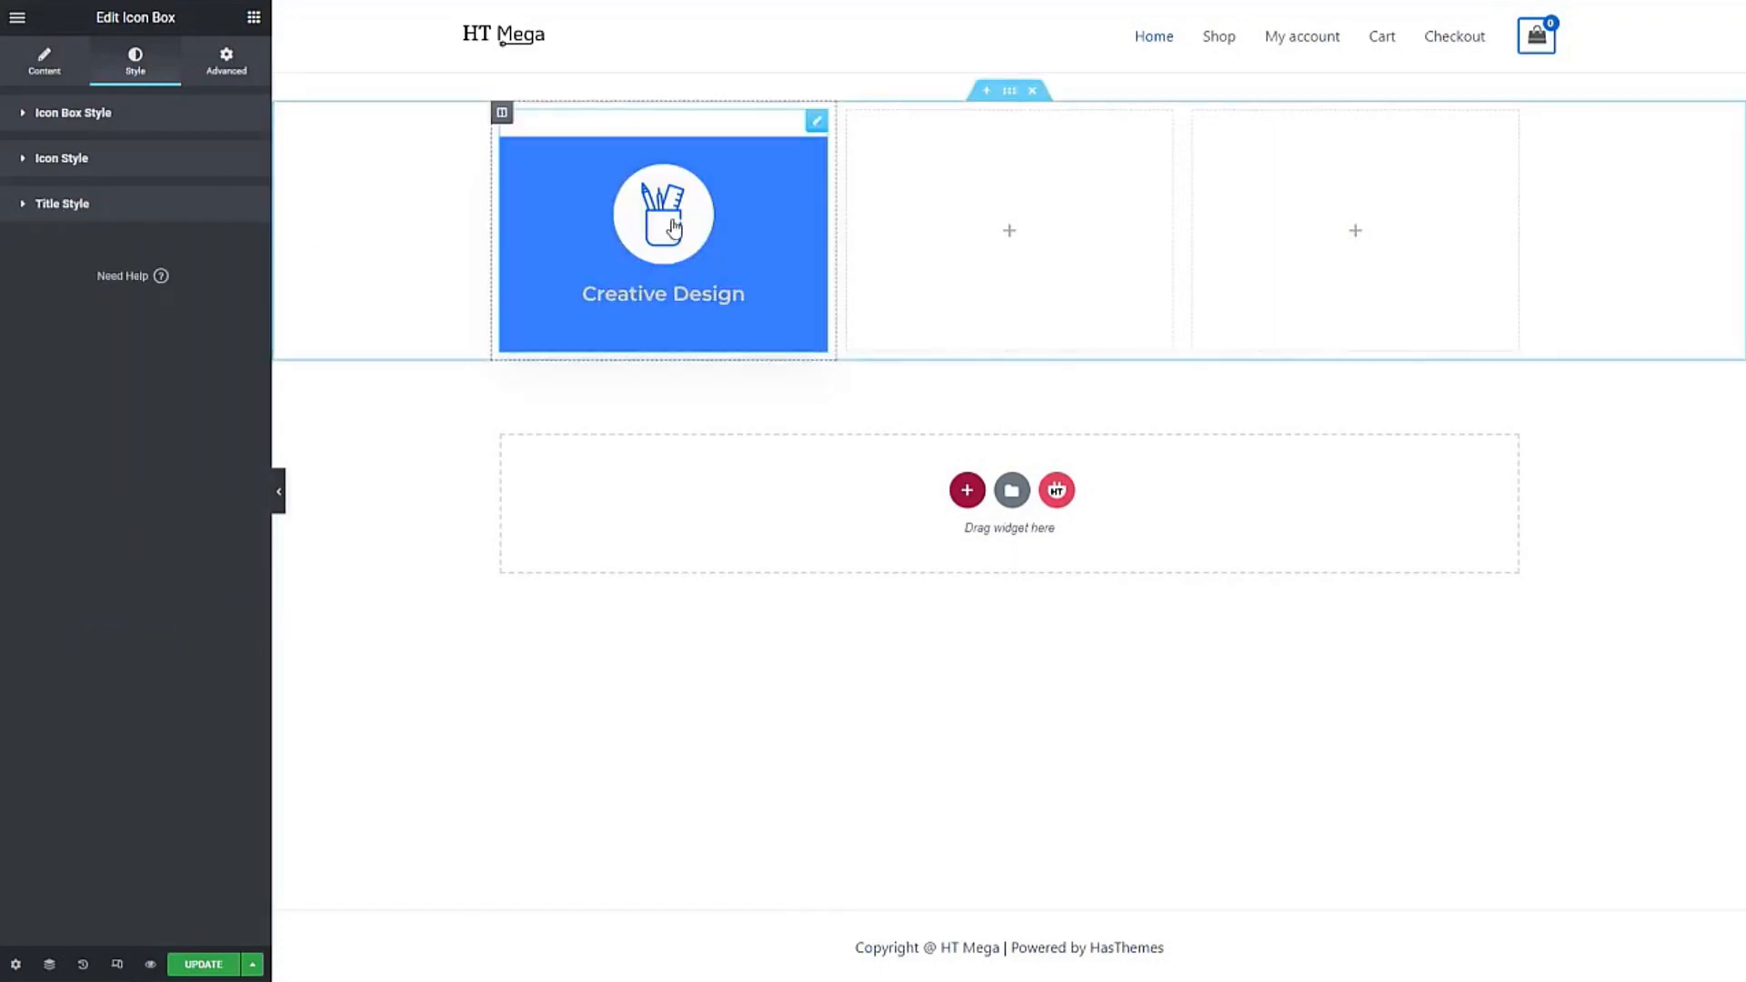
Step: Copy the styled Creative Design icon box and paste it into the empty second and third columns
{"action": "right_click", "coordinate": [755, 214]}
{"action": "left_click", "coordinate": [790, 283]}
{"action": "right_click", "coordinate": [1006, 232]}
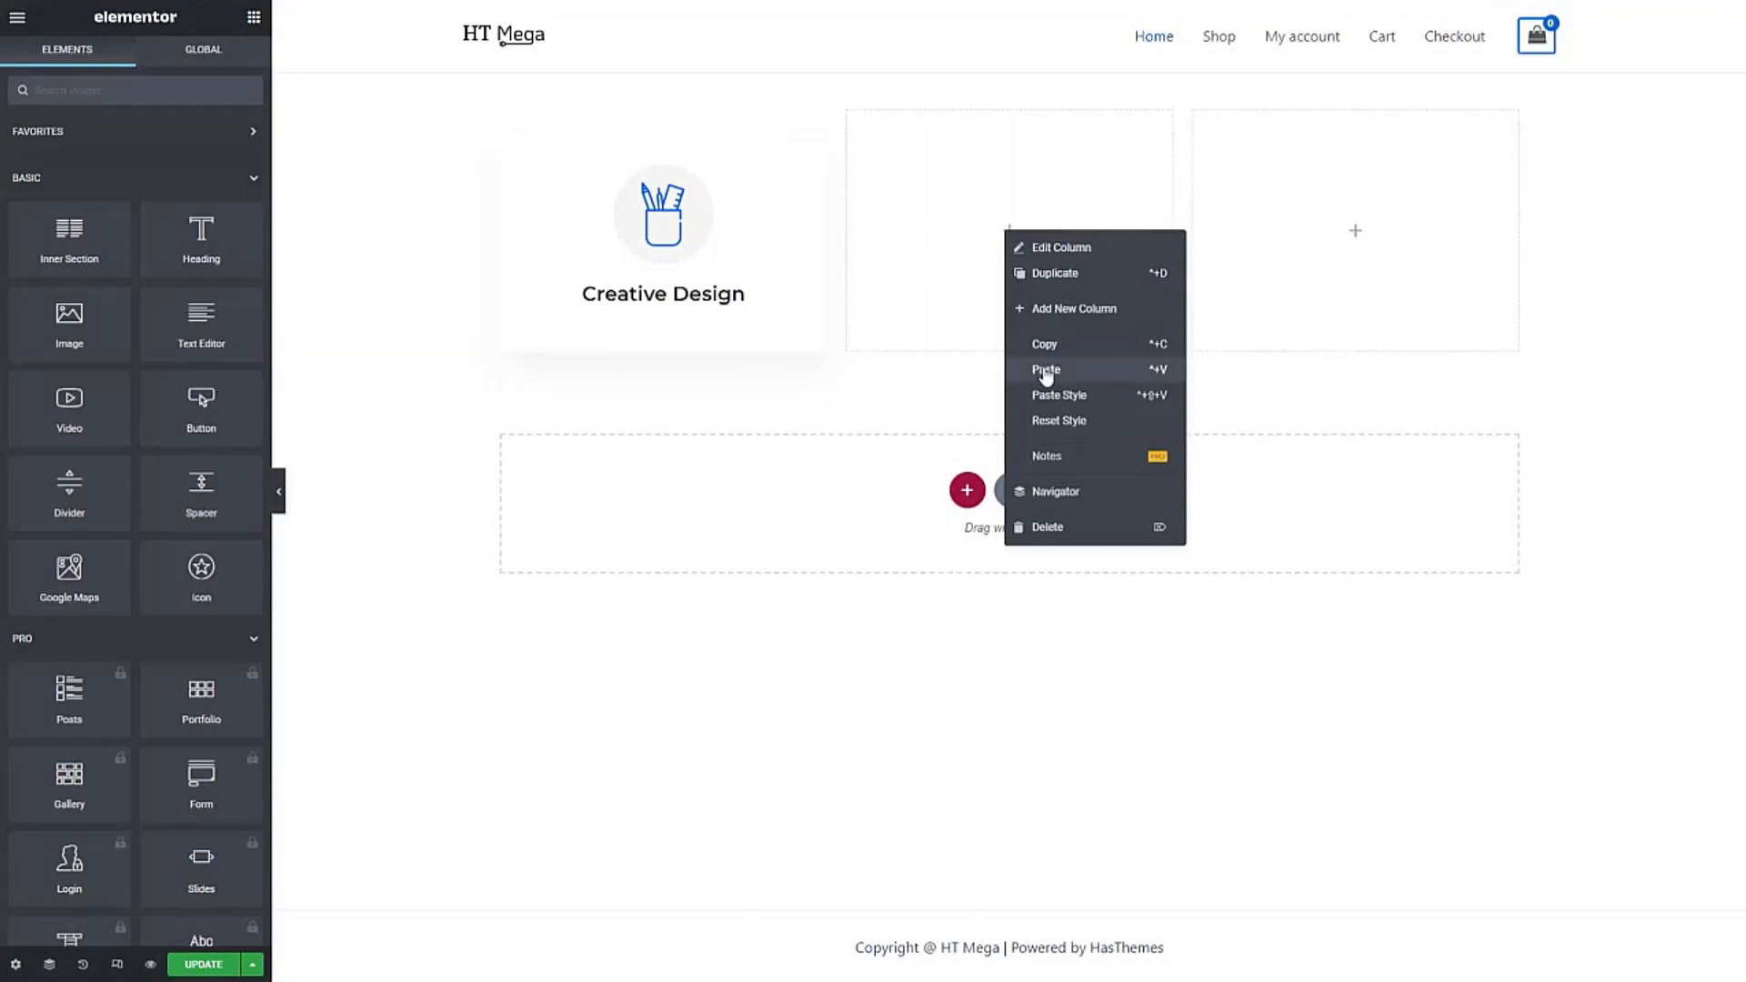
{"action": "left_click", "coordinate": [1046, 371]}
{"action": "right_click", "coordinate": [1354, 233]}
{"action": "left_click", "coordinate": [1406, 368]}
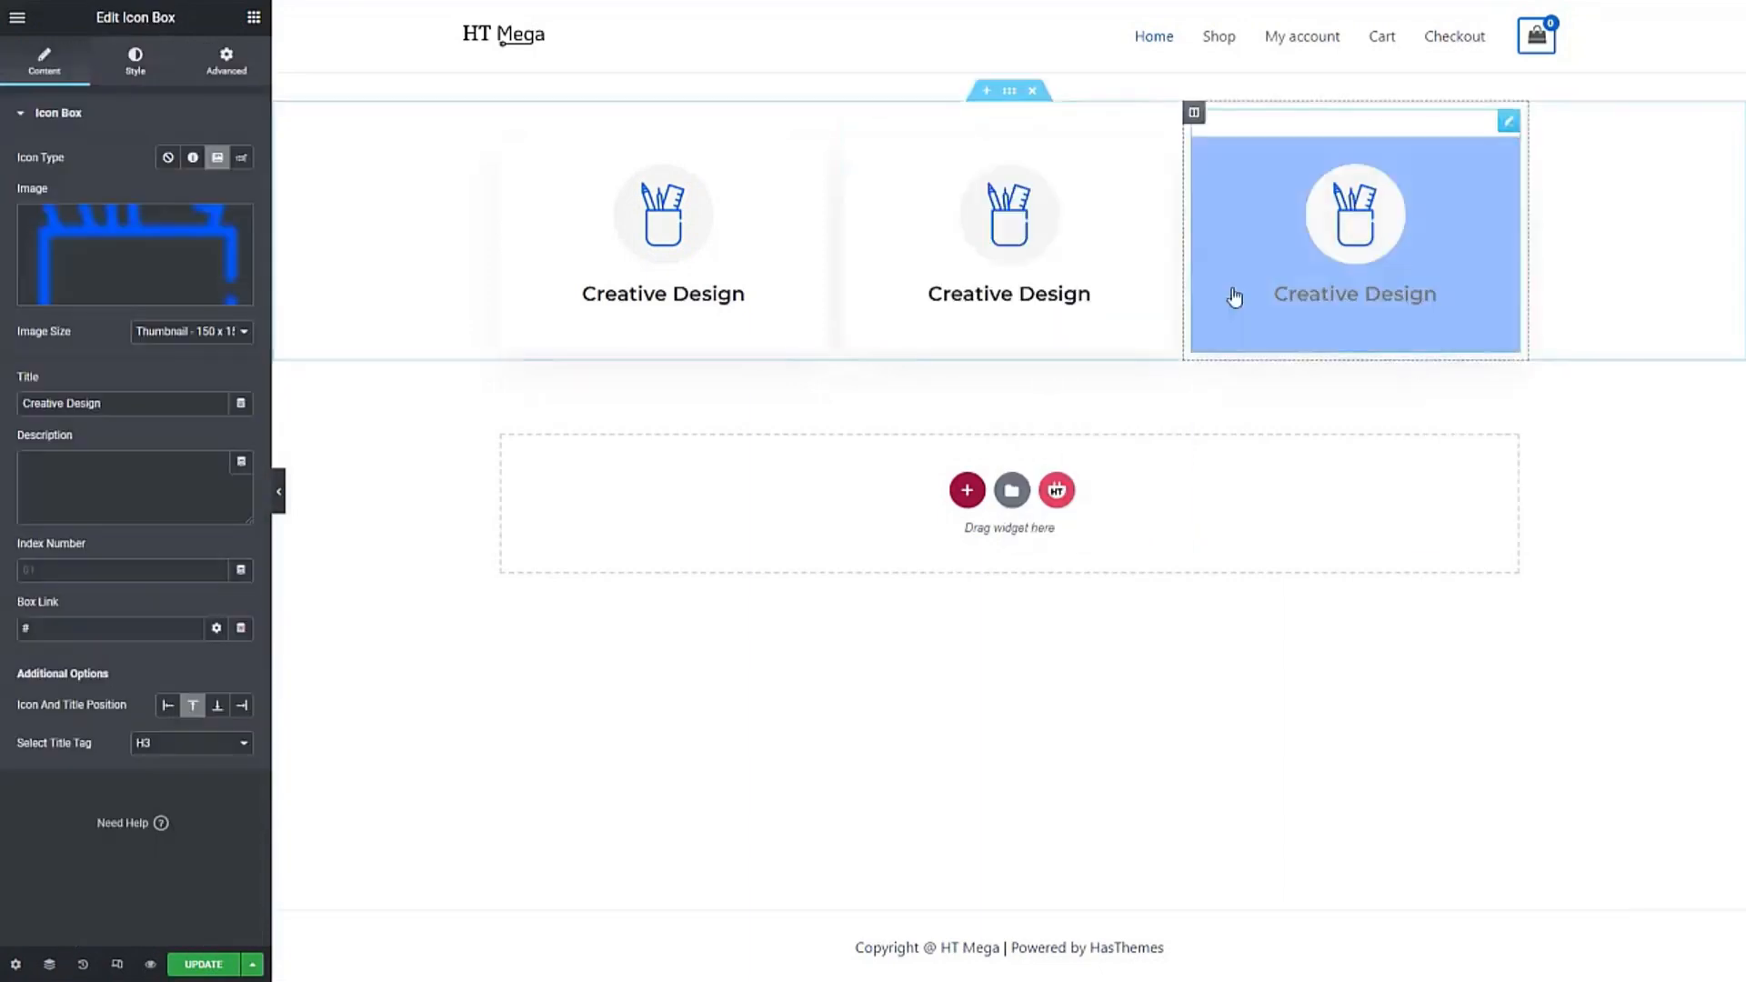
Step: Give the middle icon box the blue desk lamp image img-1-2.png and the title "Premium Support"
{"action": "left_click", "coordinate": [128, 284]}
{"action": "left_click", "coordinate": [430, 250]}
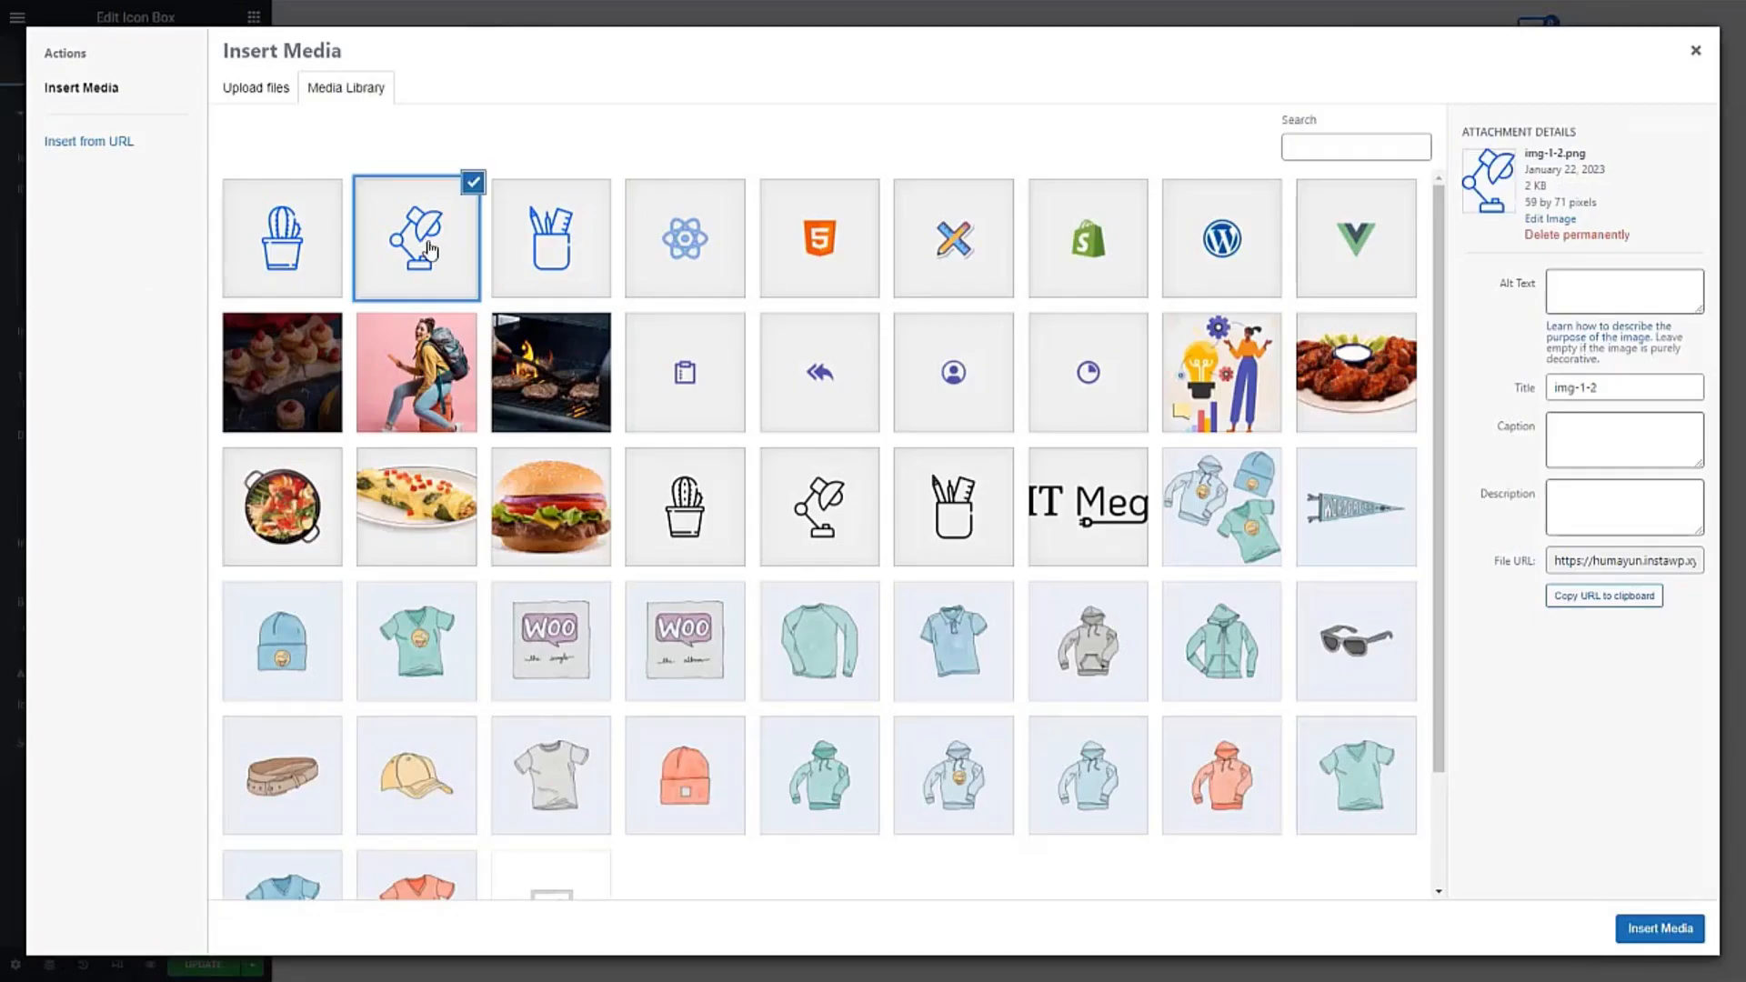
{"action": "left_click", "coordinate": [1644, 929]}
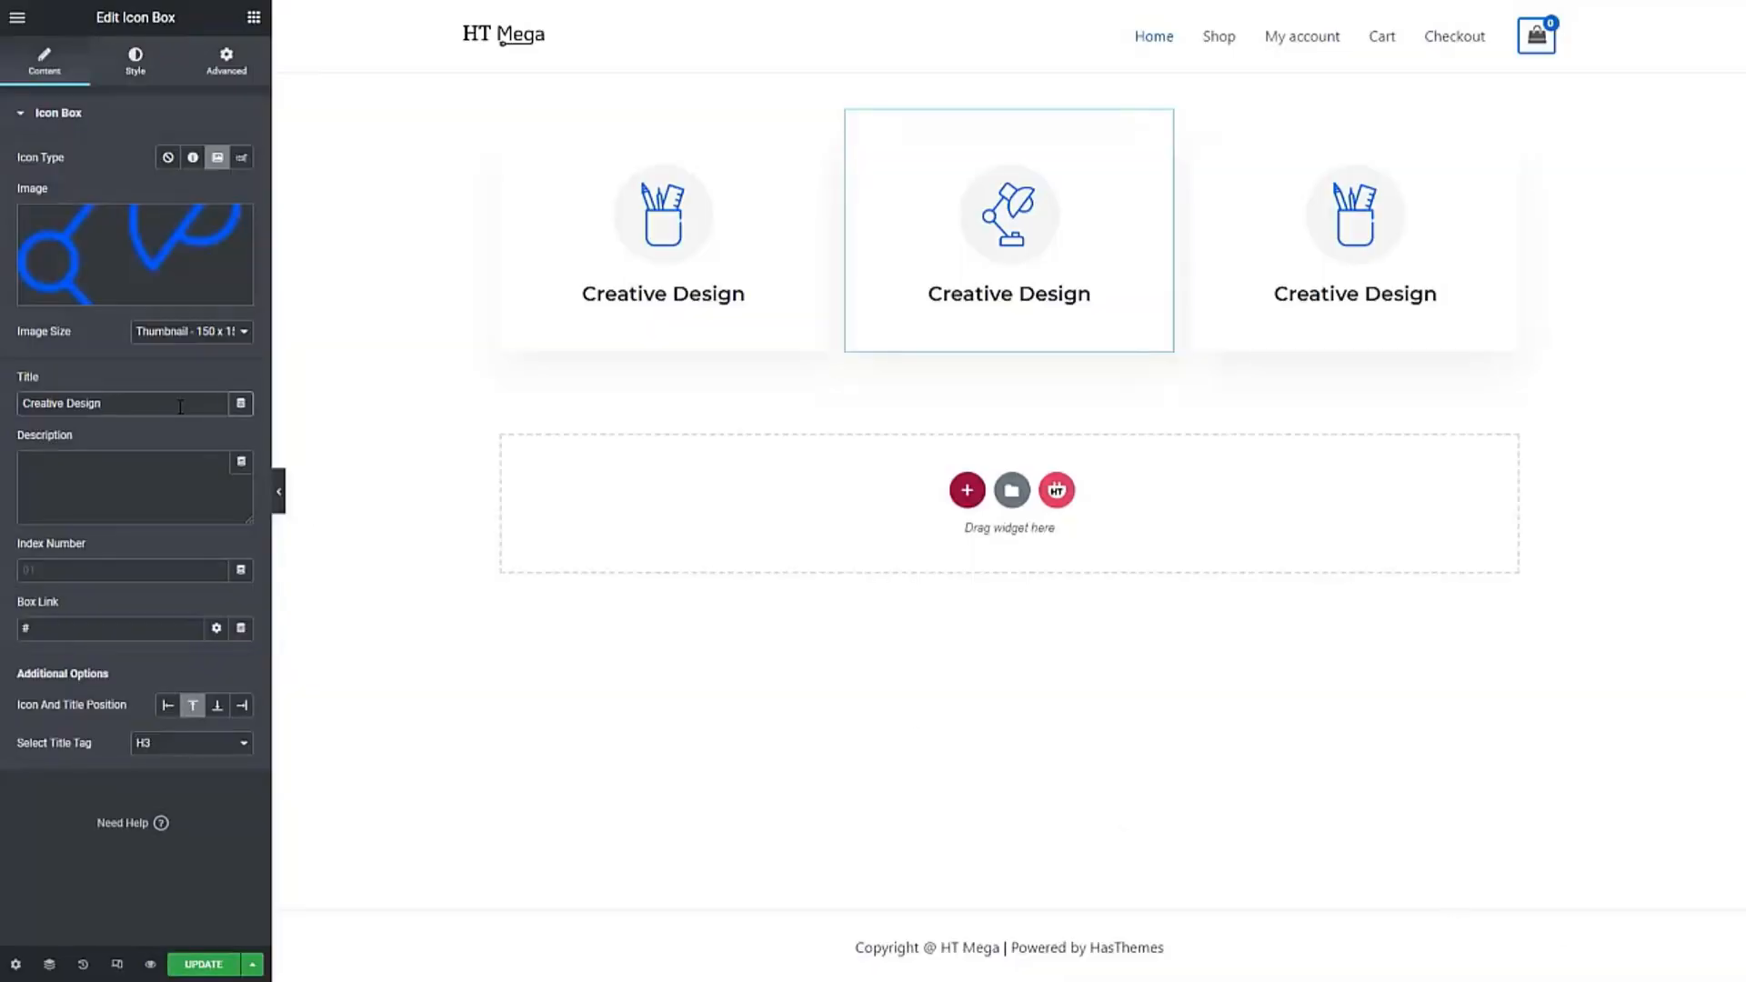
{"action": "key", "text": "ctrl+a"}
{"action": "key", "text": "ctrl+v"}
{"action": "left_click", "coordinate": [97, 113]}
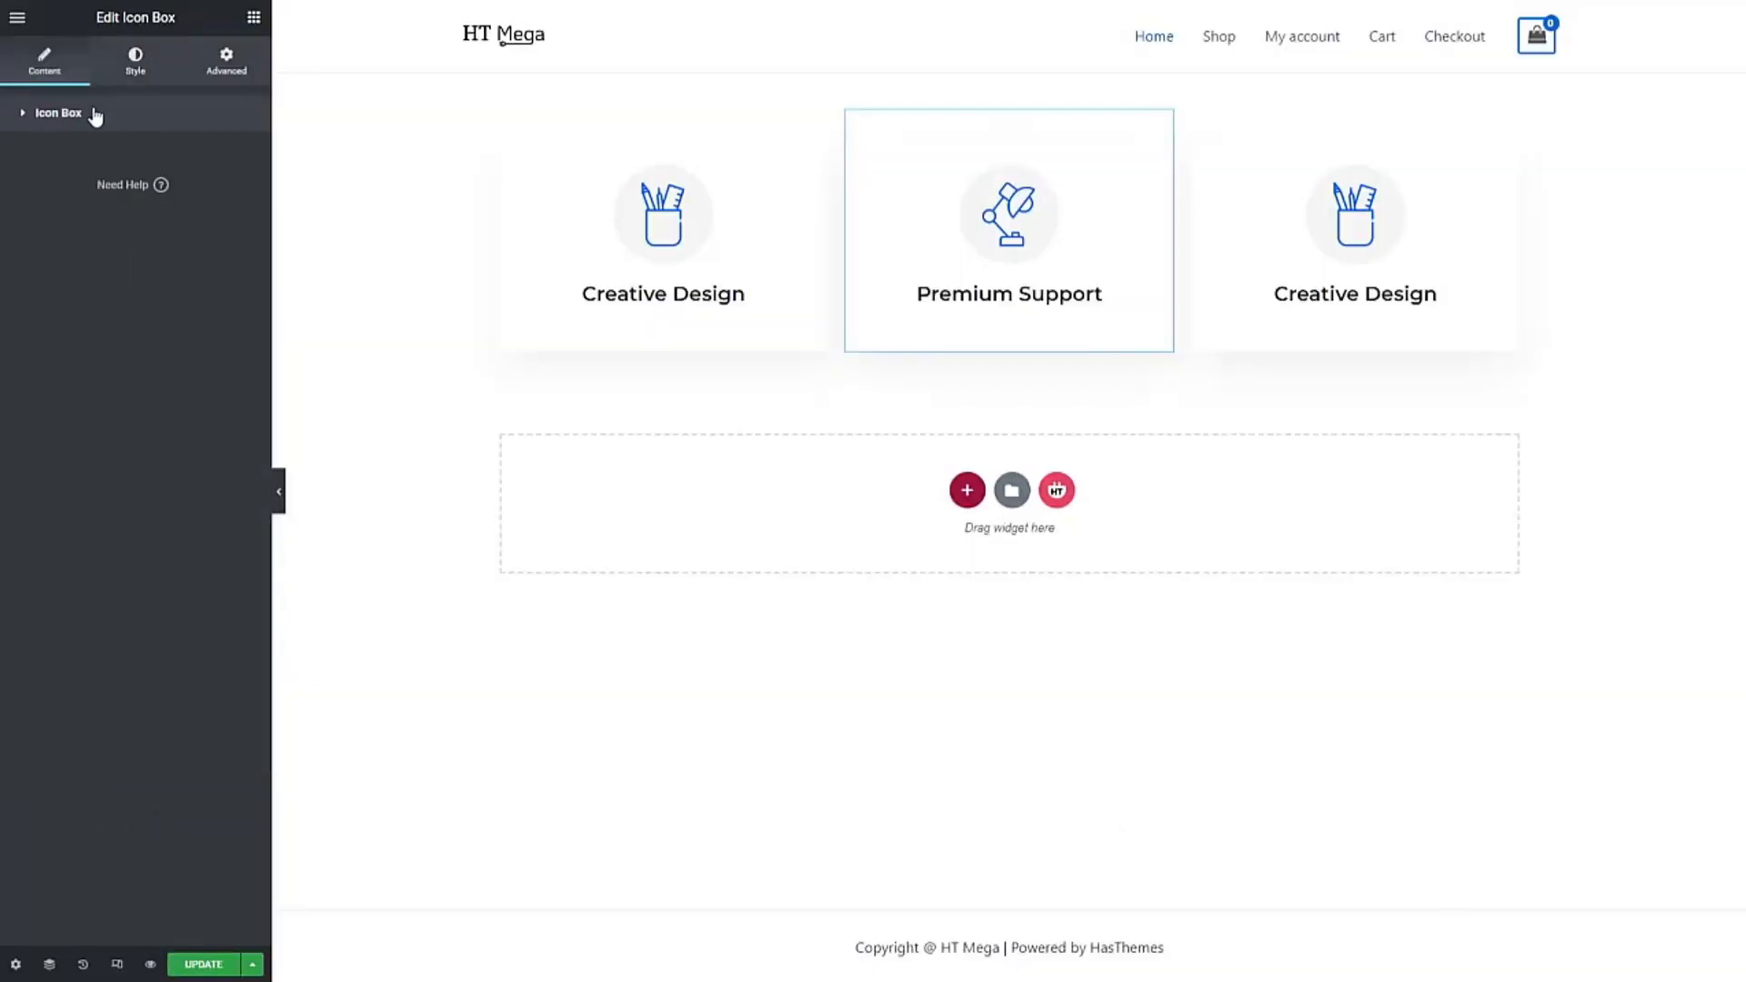
Step: Give the third icon box the blue potted cactus image from the media library and the title "Best Quality"
{"action": "left_click", "coordinate": [1291, 259]}
{"action": "left_click", "coordinate": [239, 255]}
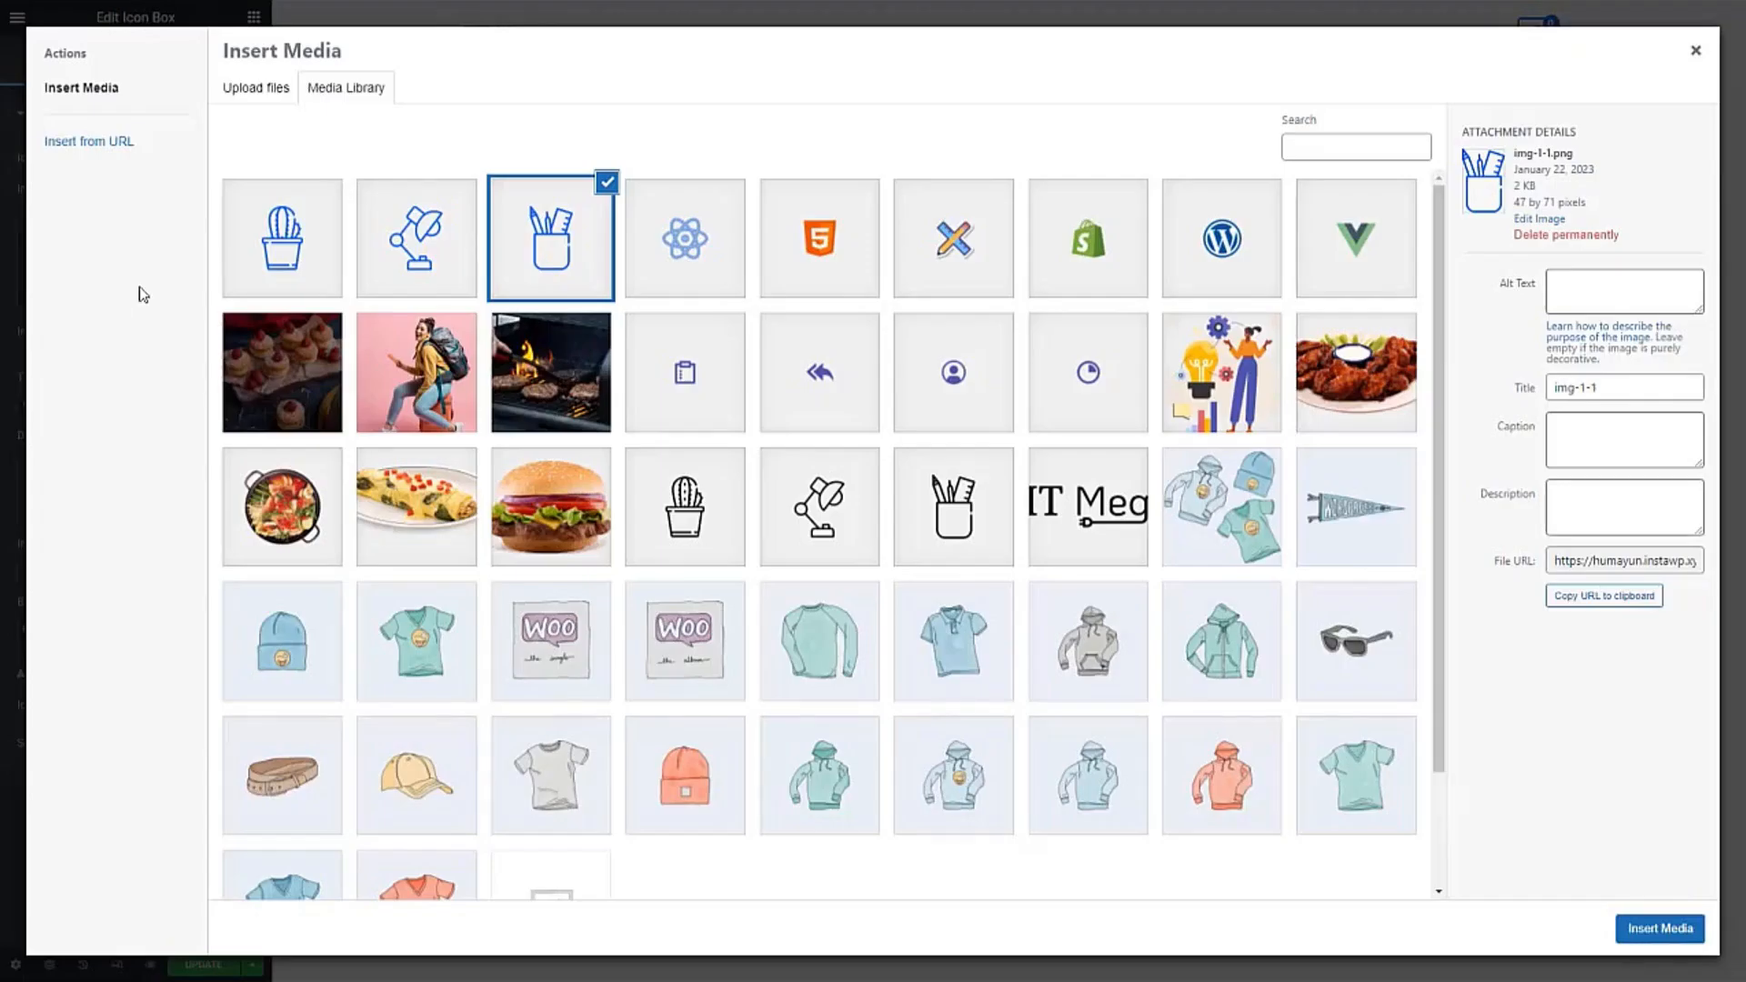
{"action": "left_click", "coordinate": [279, 262]}
{"action": "left_click", "coordinate": [1654, 929]}
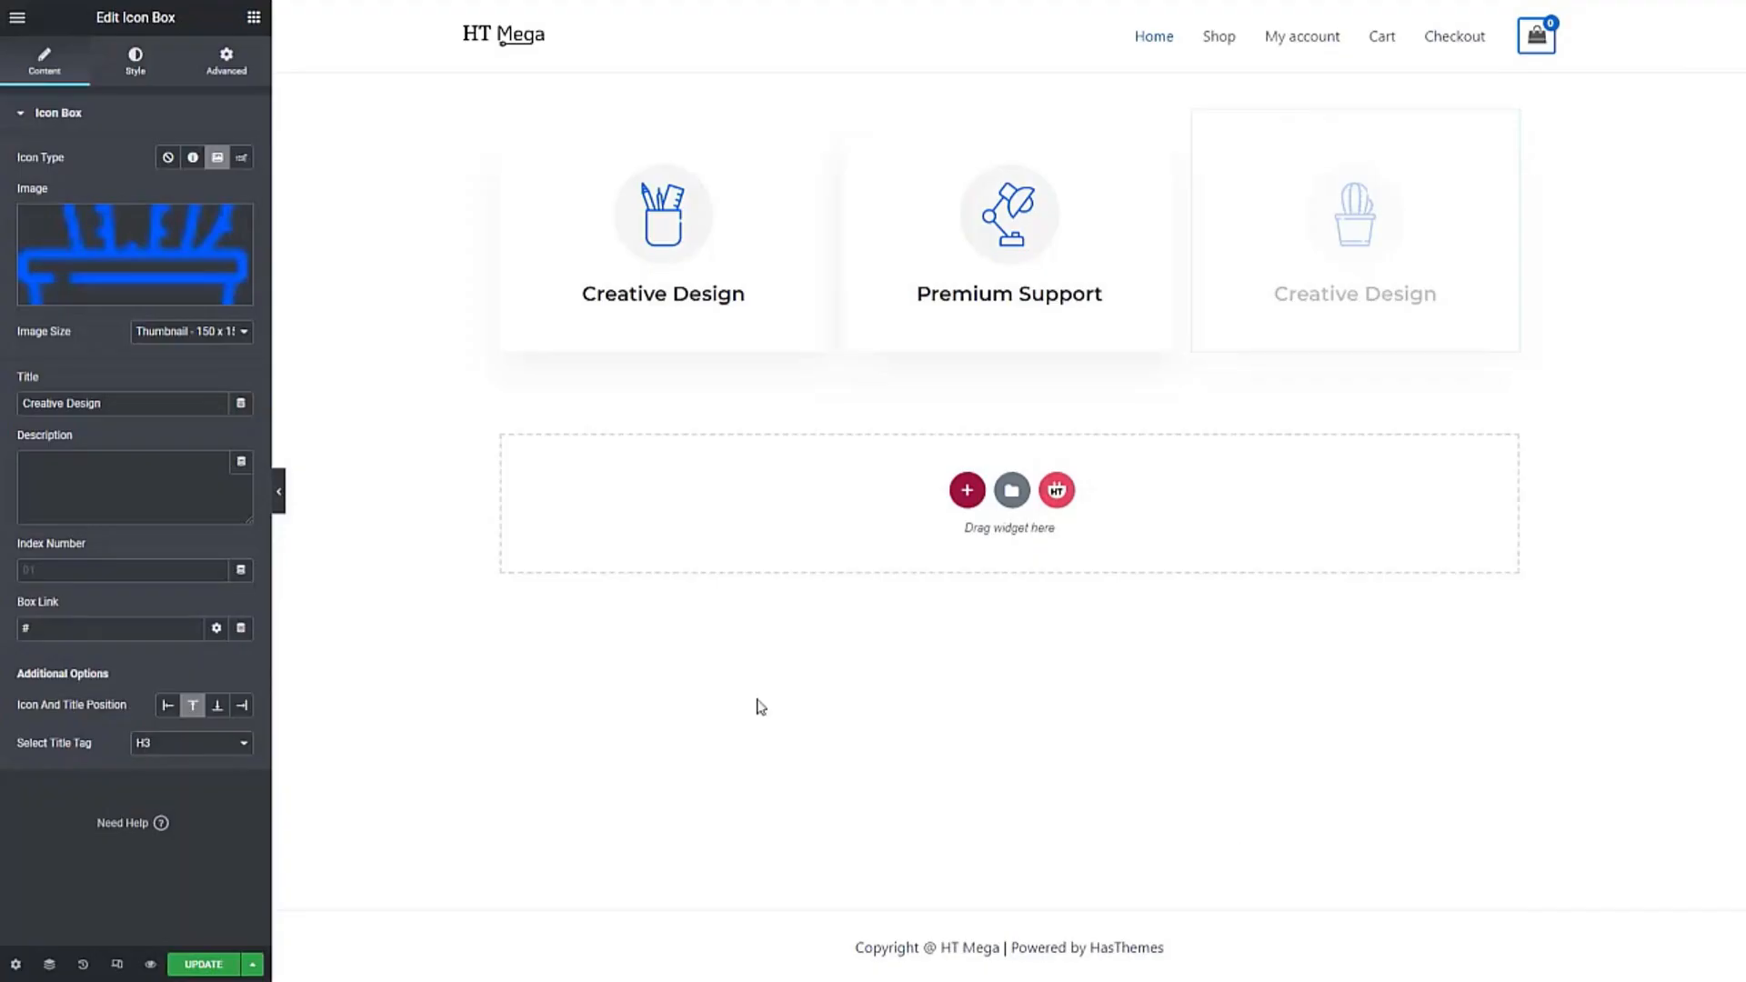
{"action": "key", "text": "ctrl+a"}
{"action": "key", "text": "ctrl+v"}
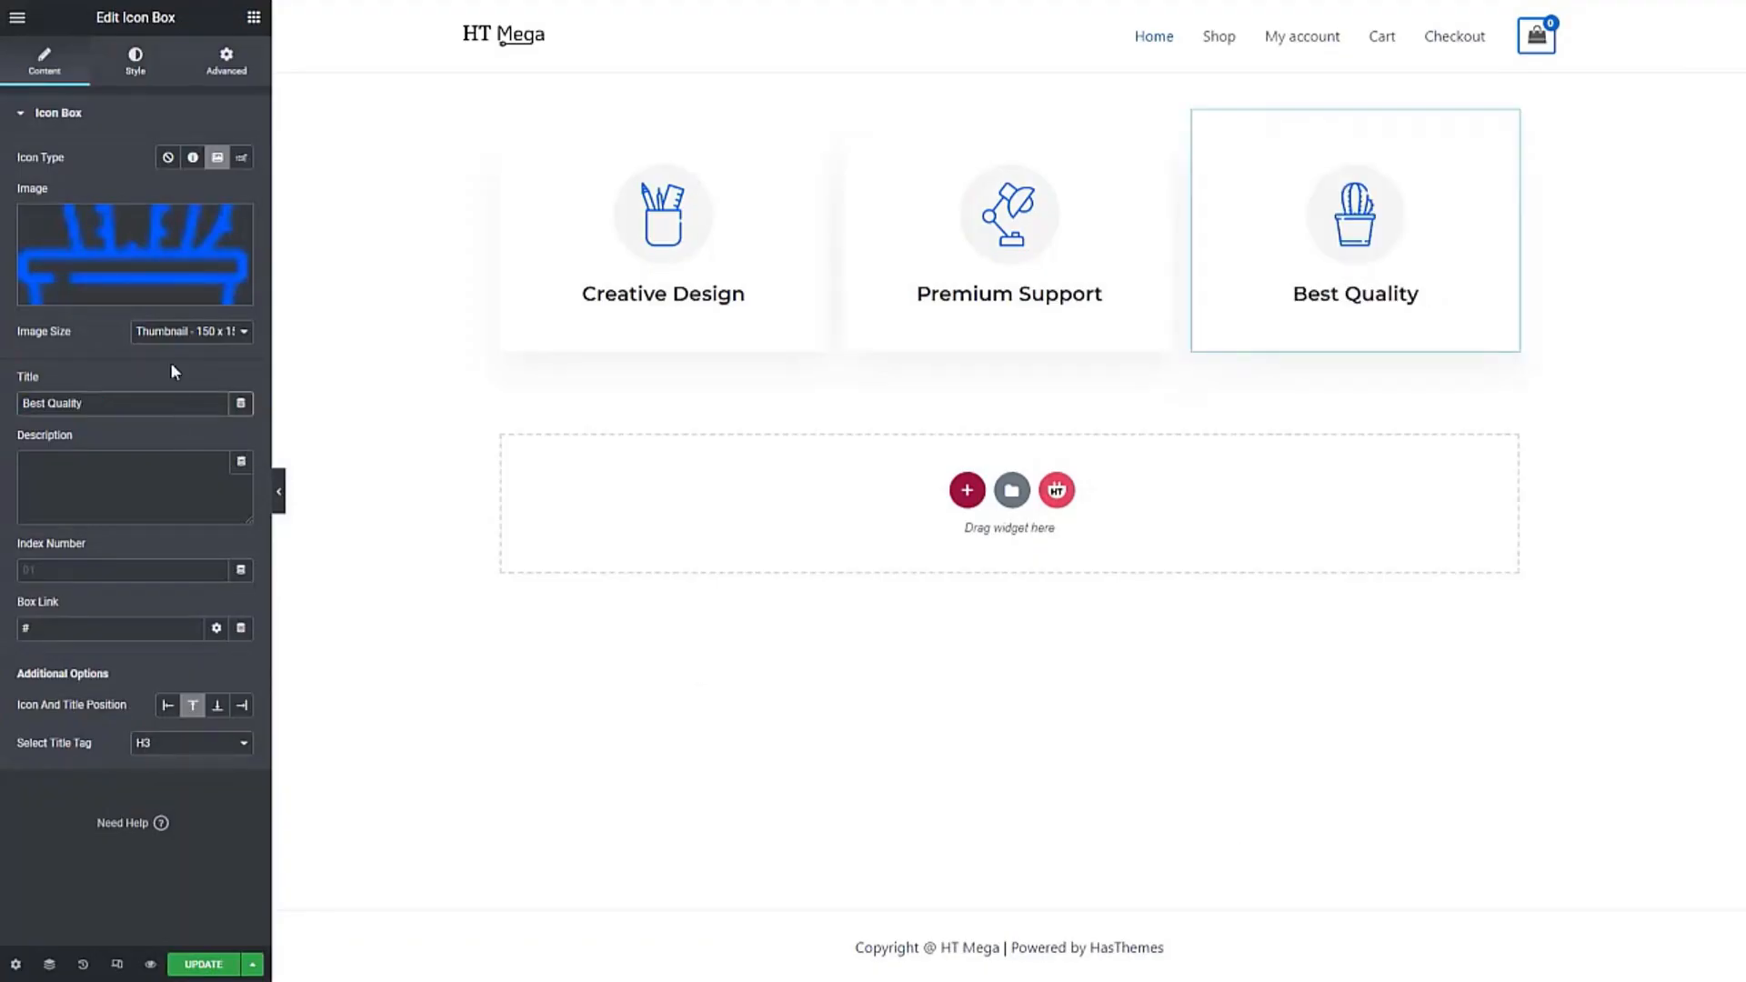
{"action": "left_click", "coordinate": [58, 113]}
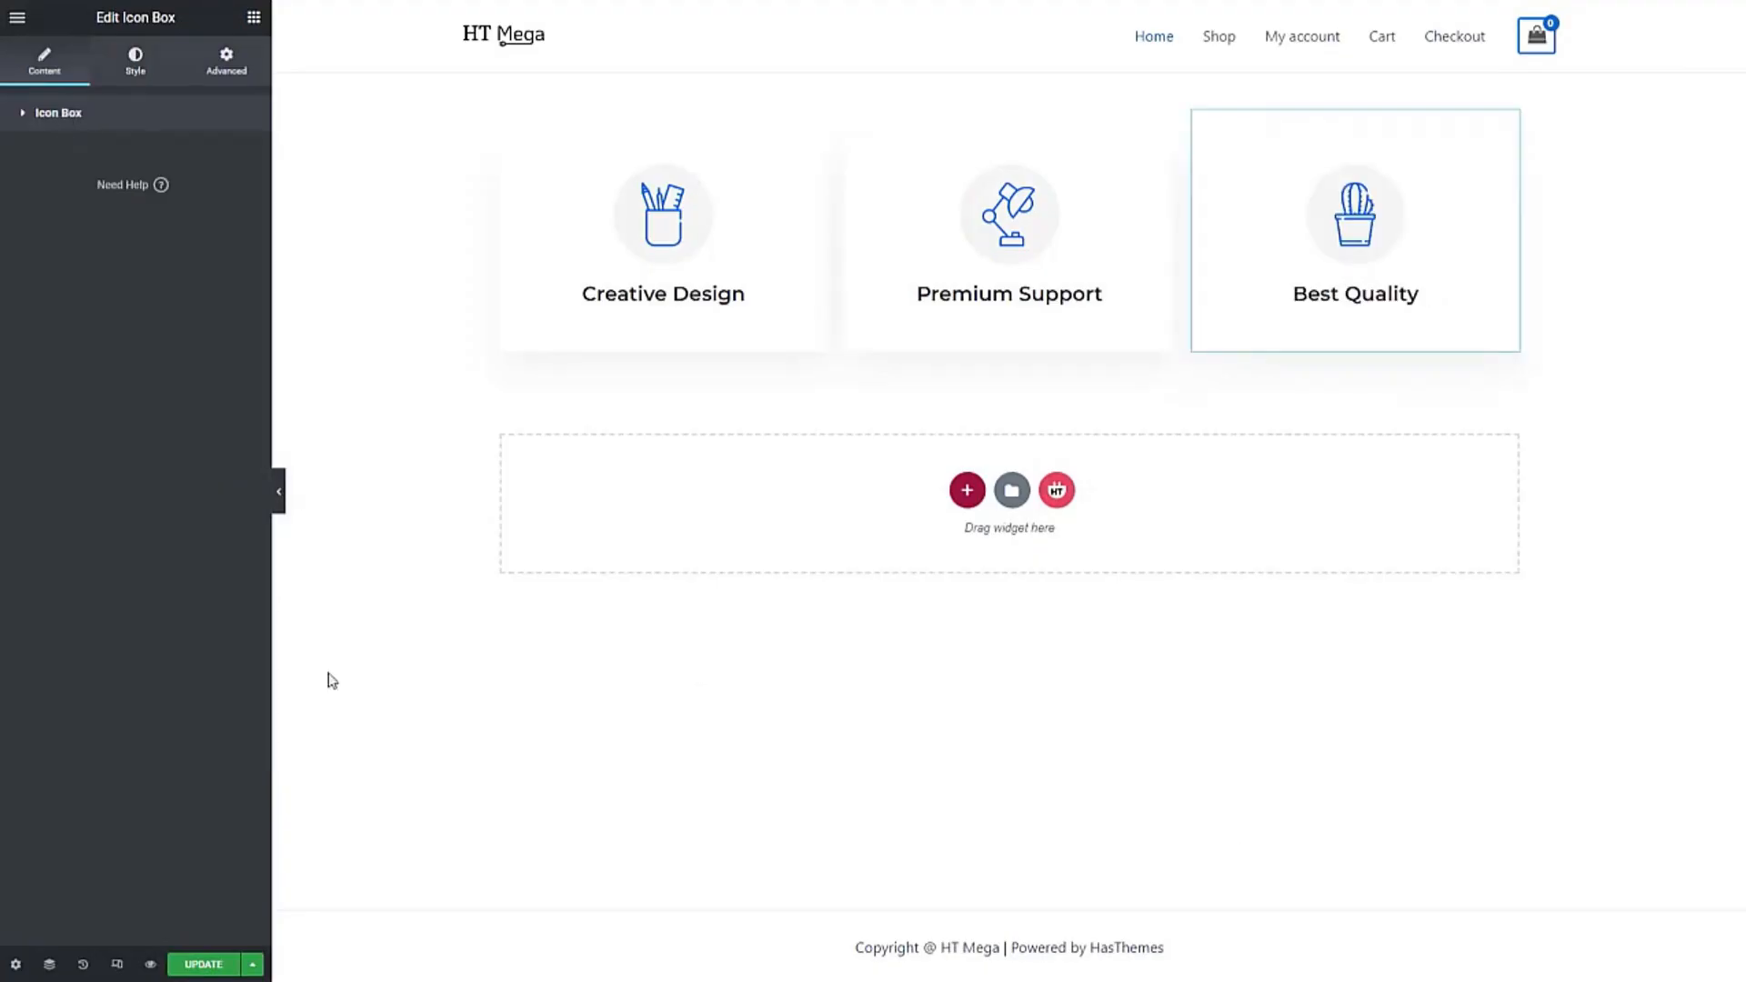
Step: Update the Home page to save the three icon boxes
{"action": "left_click", "coordinate": [202, 966]}
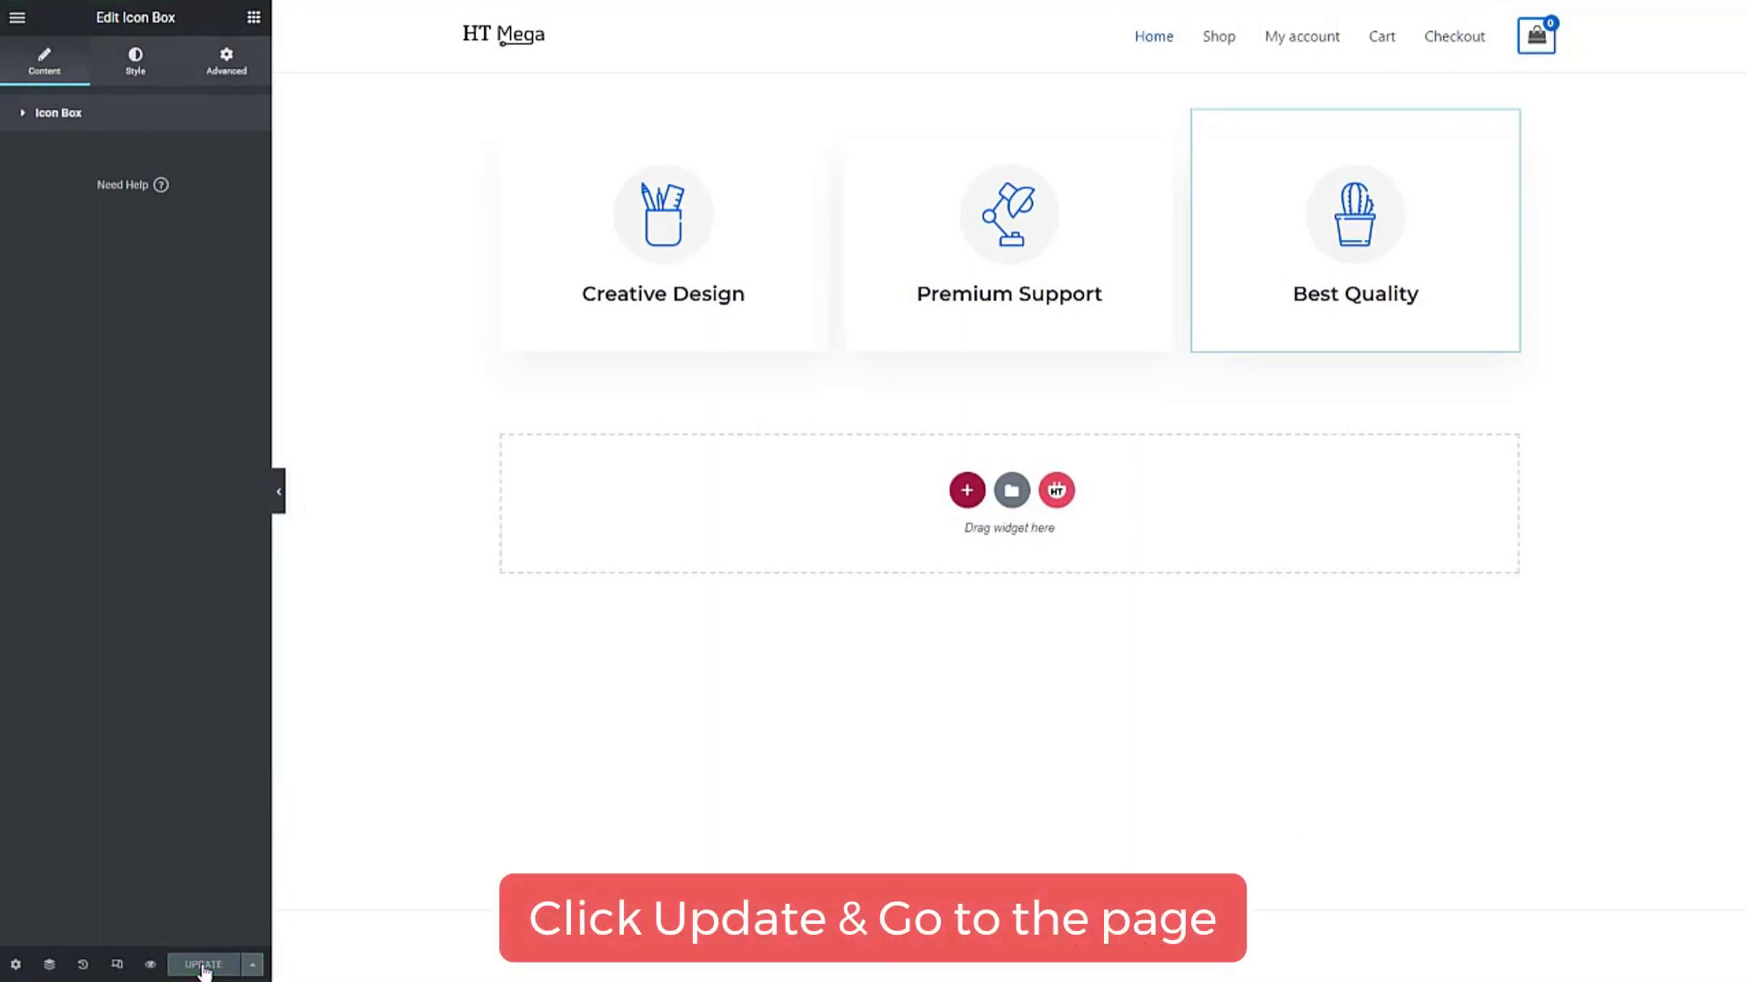